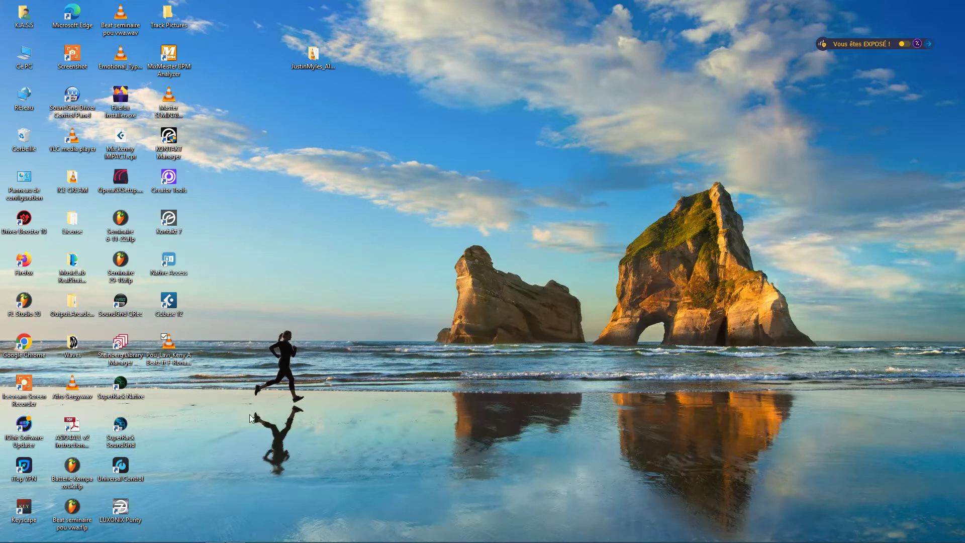
# - Switch to FL Studio and open the empty playlist
pyautogui.moveTo(201, 540)
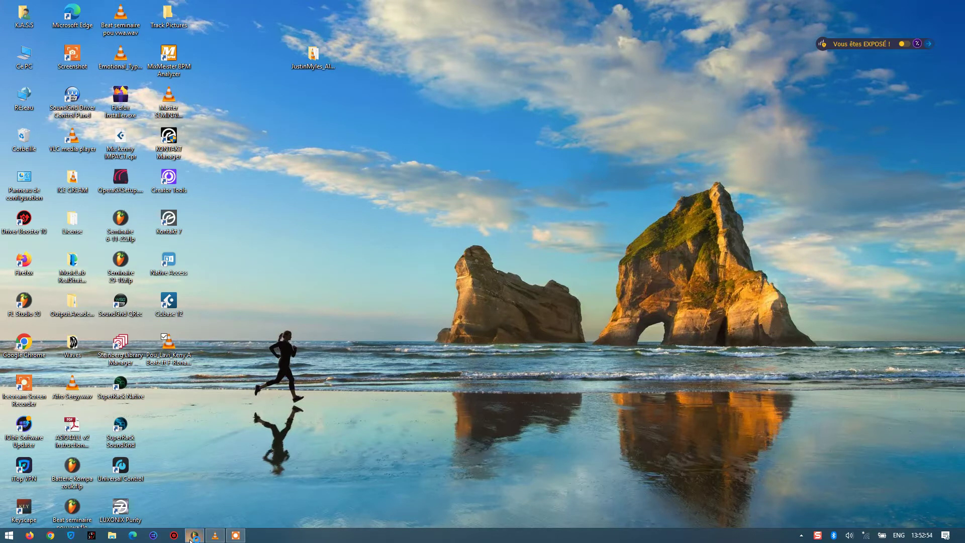
pyautogui.click(192, 537)
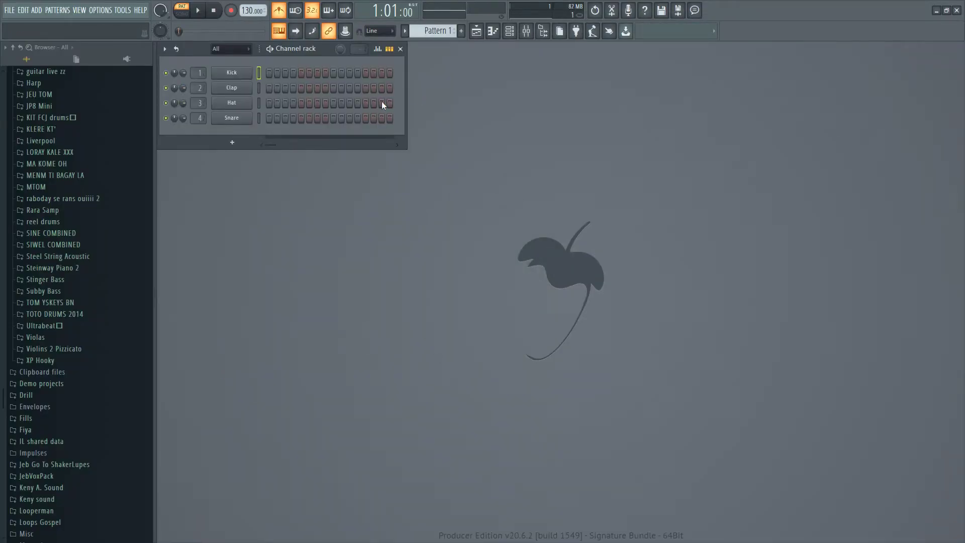
pyautogui.click(477, 31)
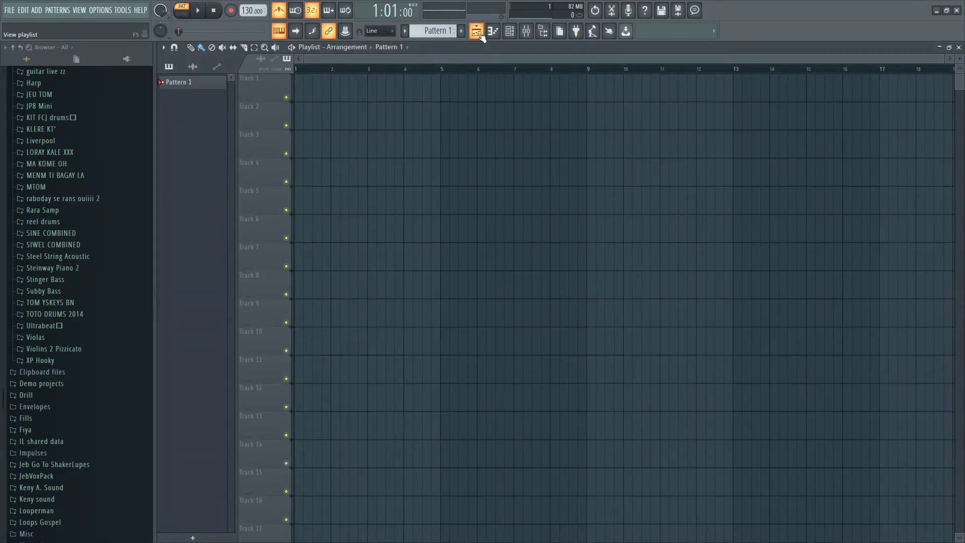
# - Import the 15 WAV files from the JustinMyles_AloneWithYou_Full folder on the desktop into the playlist, starting on Track 1
pyautogui.click(938, 10)
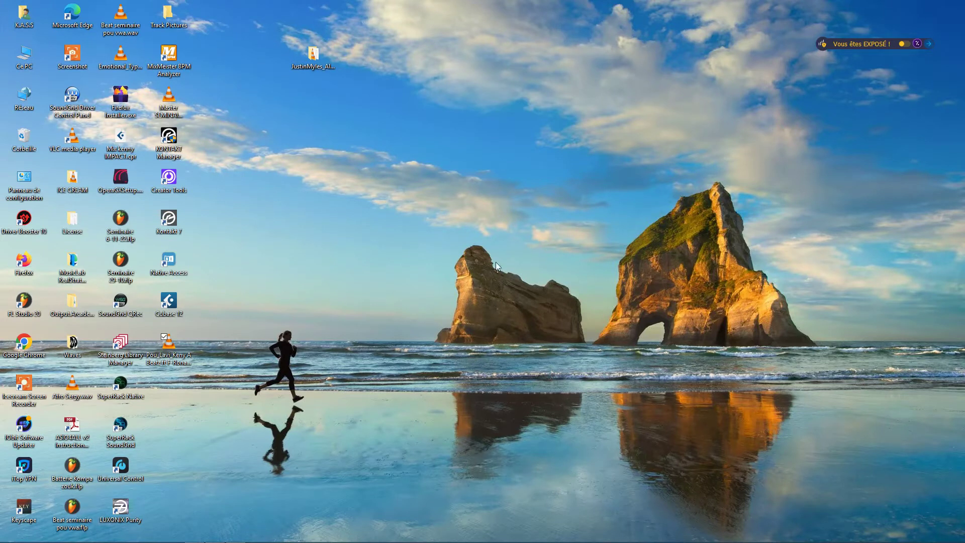
pyautogui.moveTo(280, 540)
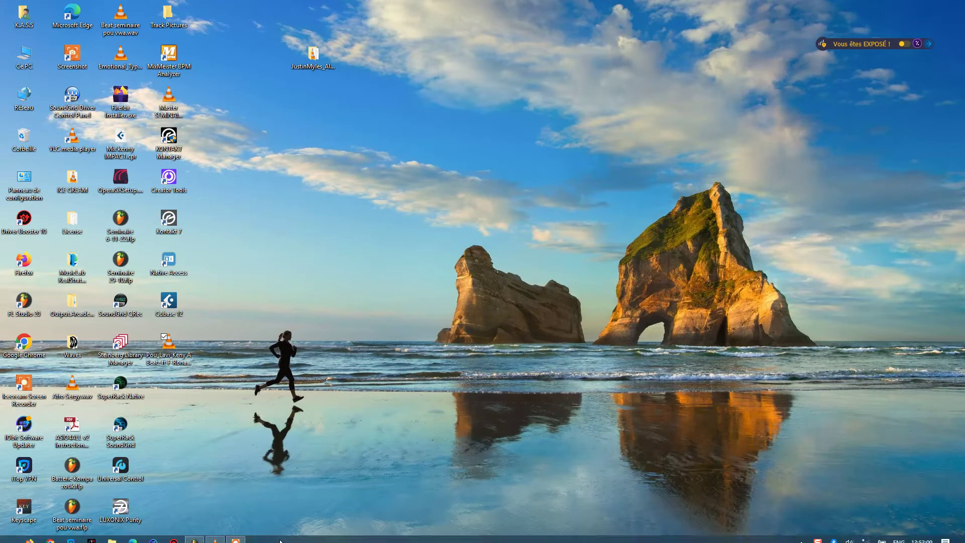
pyautogui.click(313, 56)
pyautogui.doubleClick(313, 57)
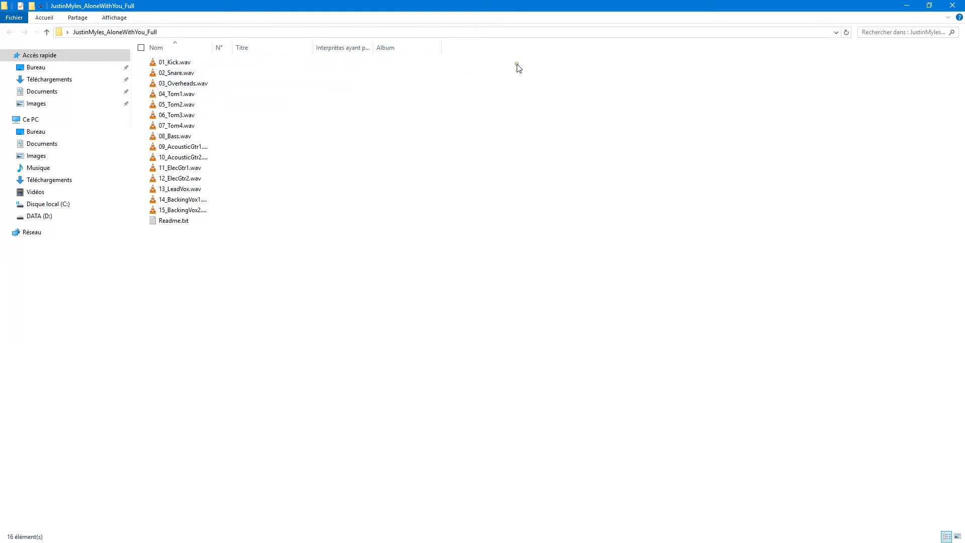
pyautogui.moveTo(517, 63); pyautogui.dragTo(232, 215)
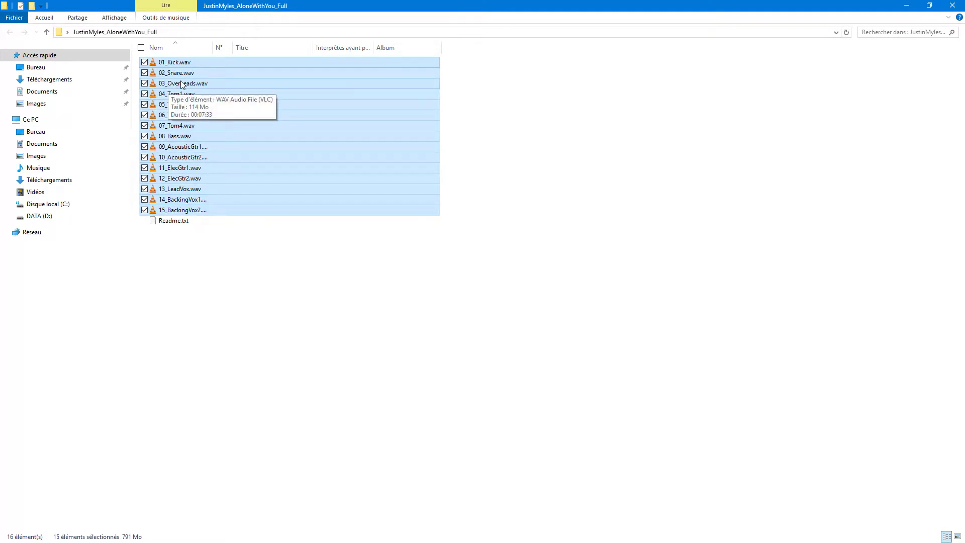
pyautogui.moveTo(191, 83); pyautogui.dragTo(252, 421)
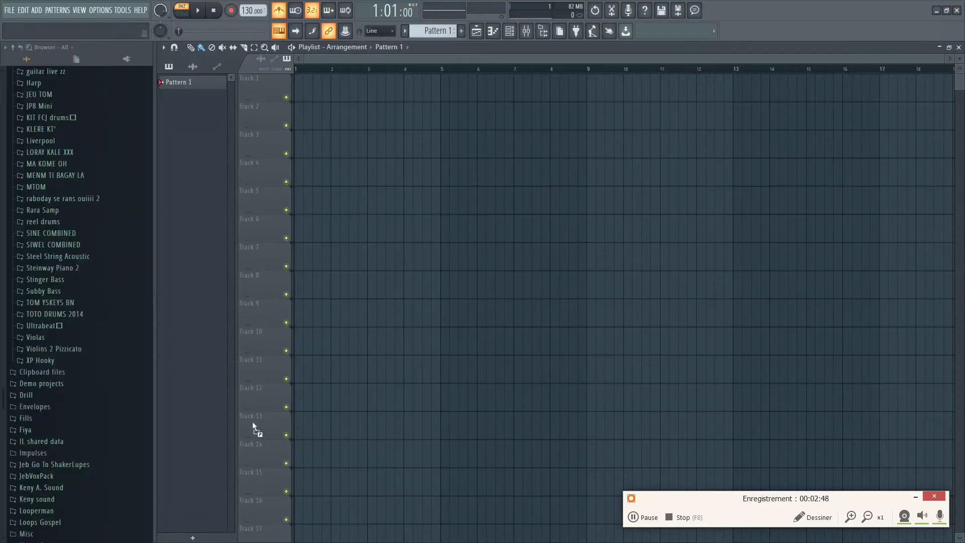
pyautogui.moveTo(300, 124); pyautogui.dragTo(307, 101)
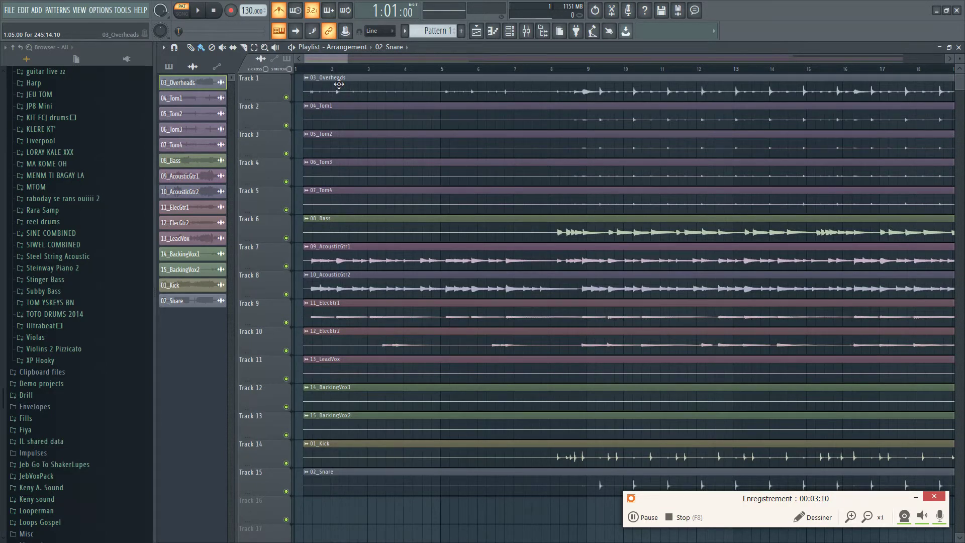
# - Move all the imported audio clips together to the start of bar 1, and clear the selection
pyautogui.hotkey('ctrl', 'a')
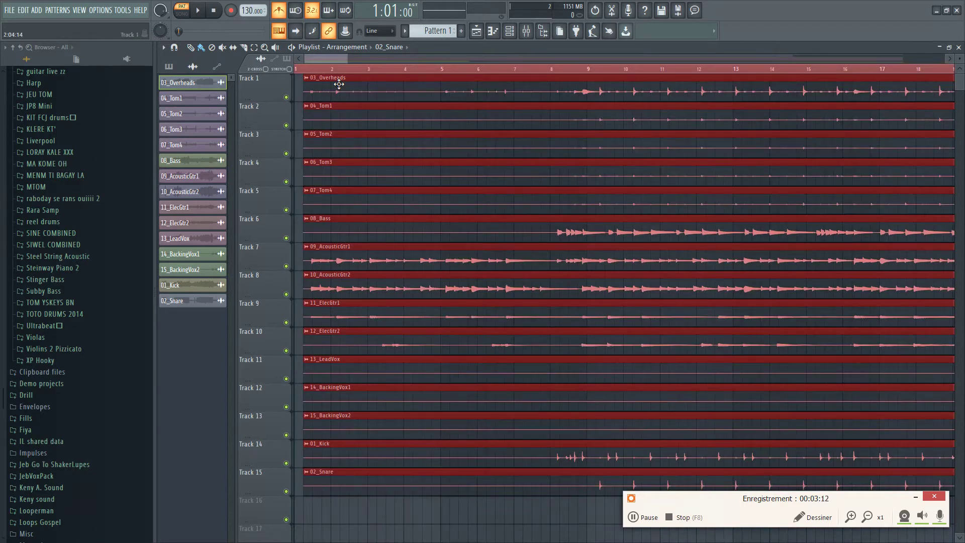
pyautogui.moveTo(339, 84); pyautogui.dragTo(330, 84)
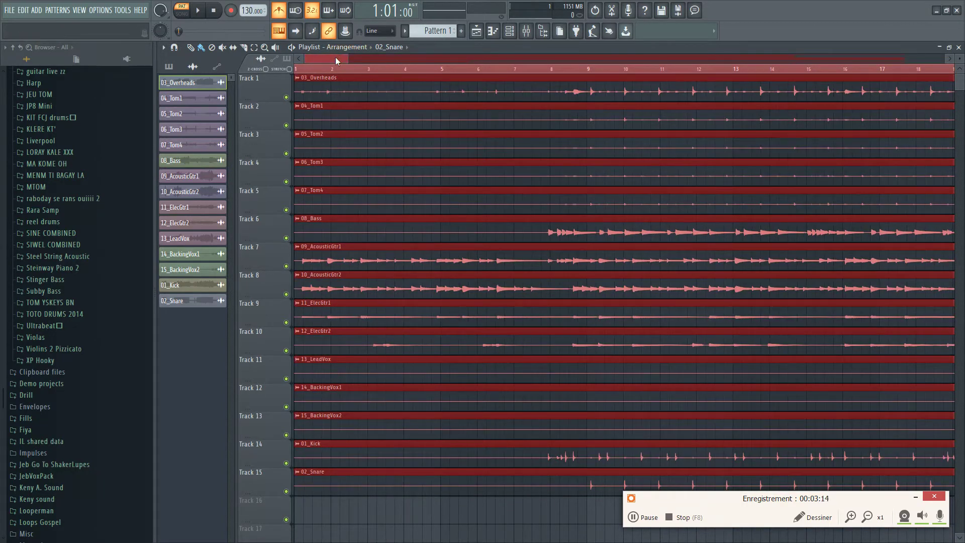
pyautogui.scroll(-5, 335, 56)
pyautogui.scroll(-5, 336, 56)
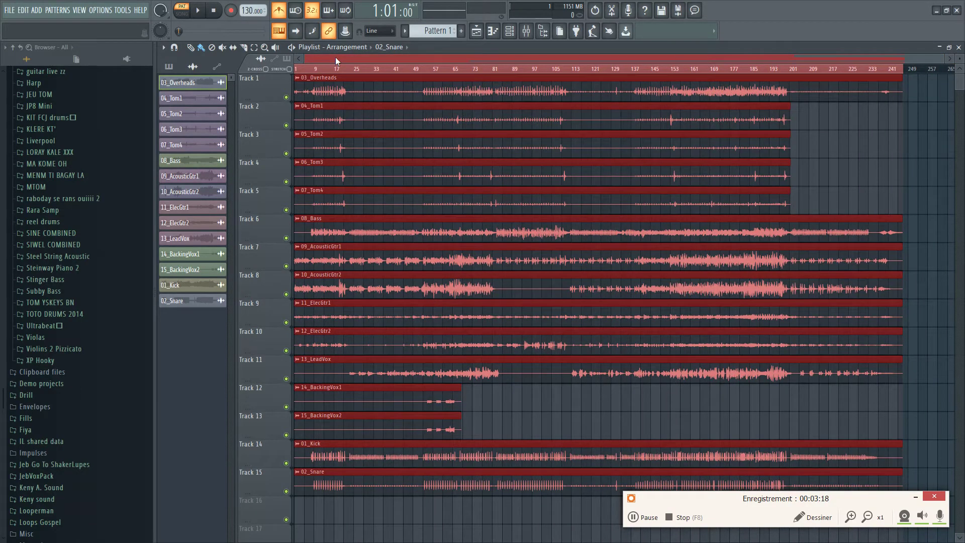
pyautogui.hotkey('ctrl', 'd')
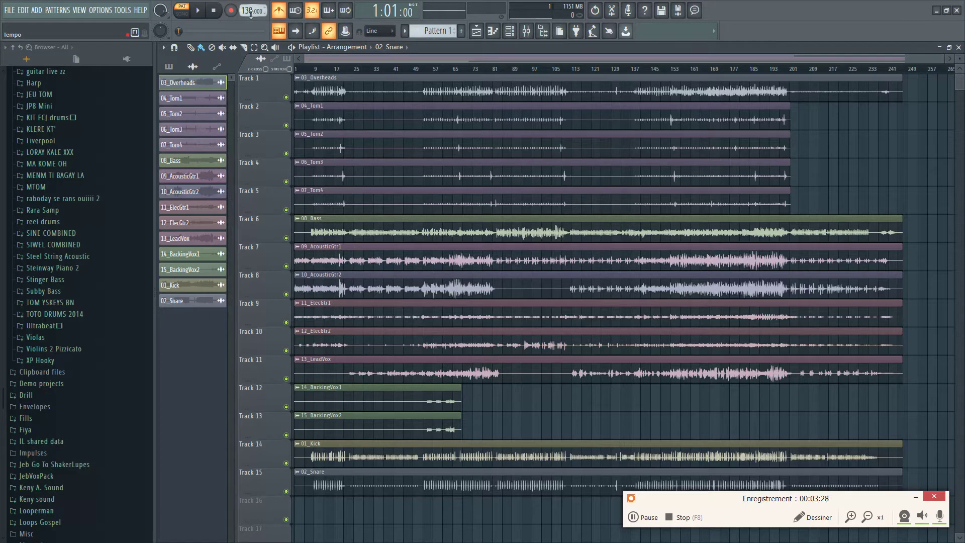
# - Read Readme.txt in the multitrack folder to check the song's tempo, and close it
pyautogui.click(938, 10)
pyautogui.click(352, 251)
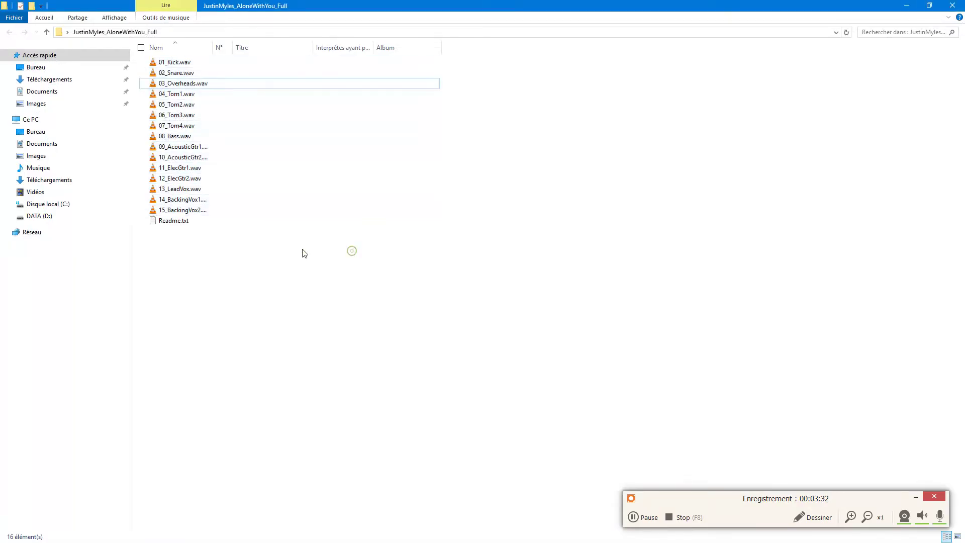
pyautogui.doubleClick(189, 221)
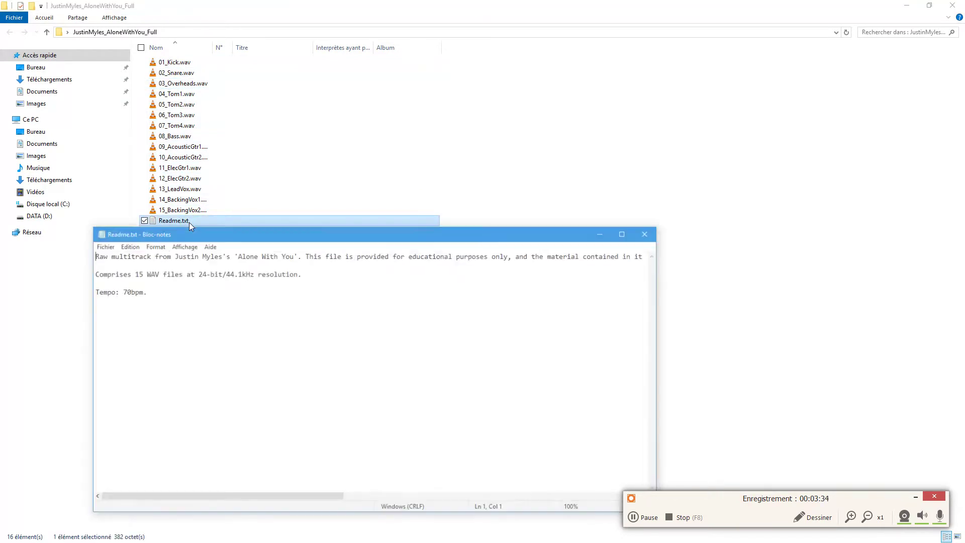
pyautogui.moveTo(227, 234); pyautogui.dragTo(230, 97)
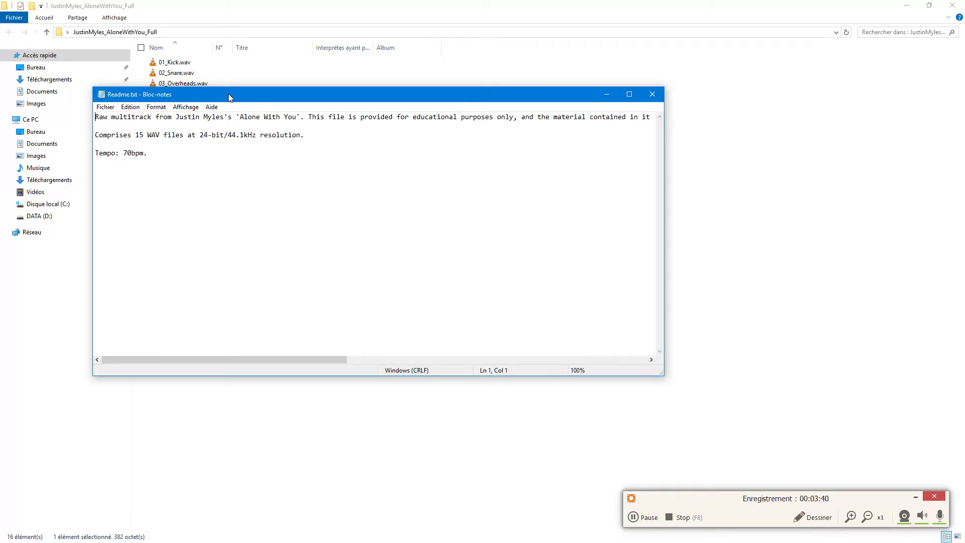
pyautogui.moveTo(228, 94); pyautogui.dragTo(290, 110)
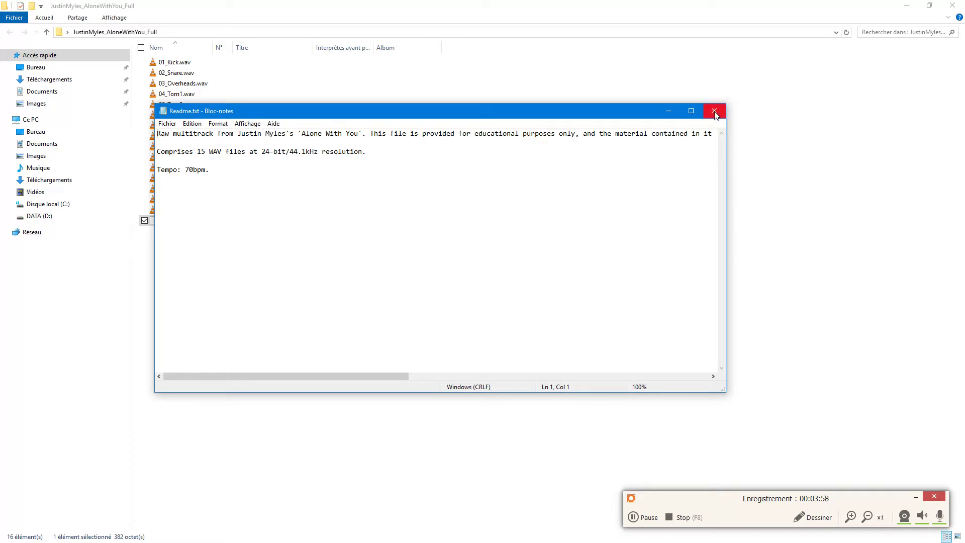
pyautogui.click(677, 109)
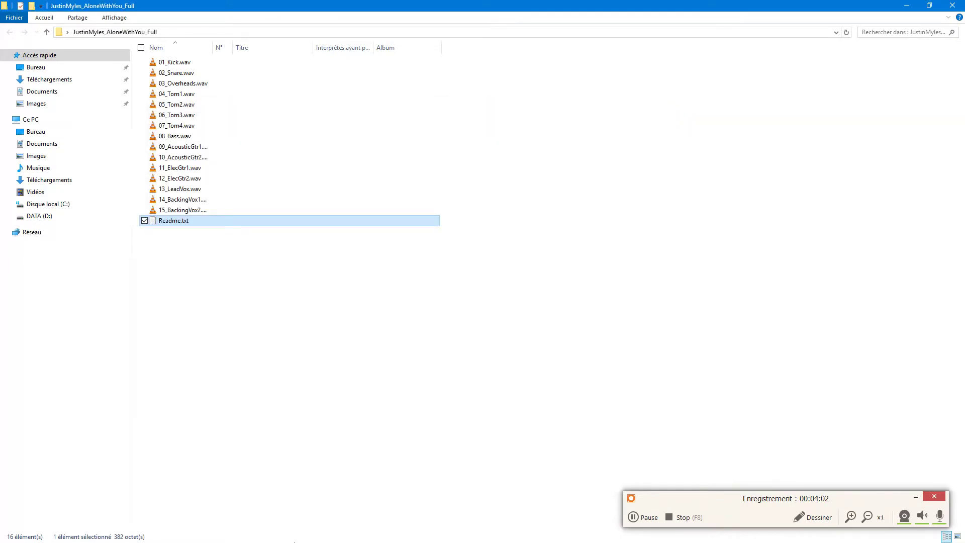
pyautogui.click(906, 6)
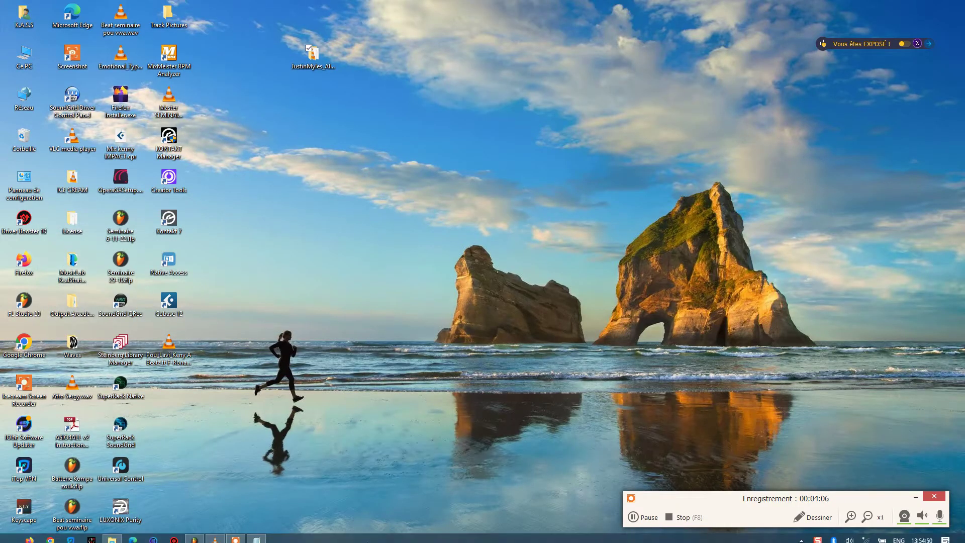
# - Return to FL Studio, clear every clip from the playlist, and place 01_Kick on Track 1 at bar 1
pyautogui.click(195, 535)
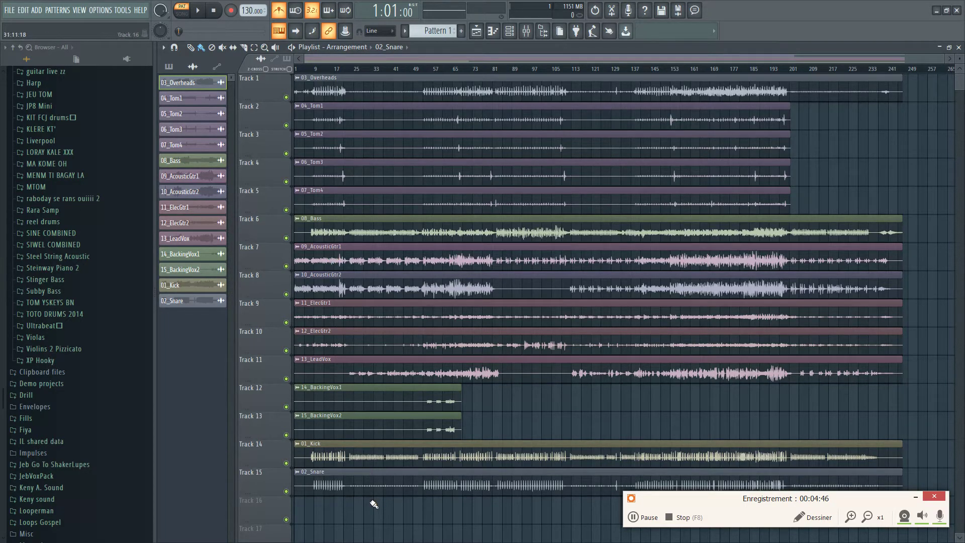
pyautogui.moveTo(374, 497)
pyautogui.mouseDown()
pyautogui.moveTo(361, 270)
pyautogui.moveTo(323, 86)
pyautogui.mouseUp()
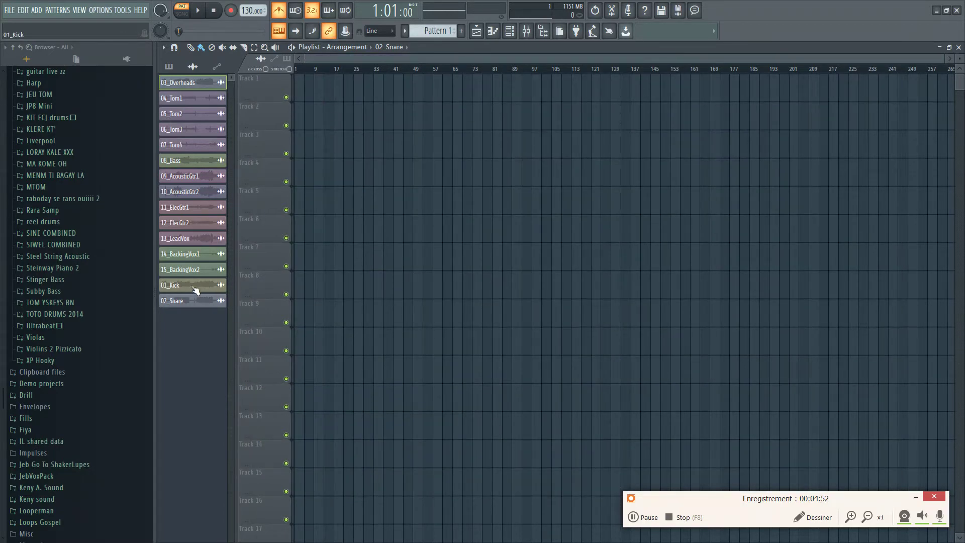
pyautogui.moveTo(195, 291); pyautogui.dragTo(306, 93)
pyautogui.scroll(-5, 79, 502)
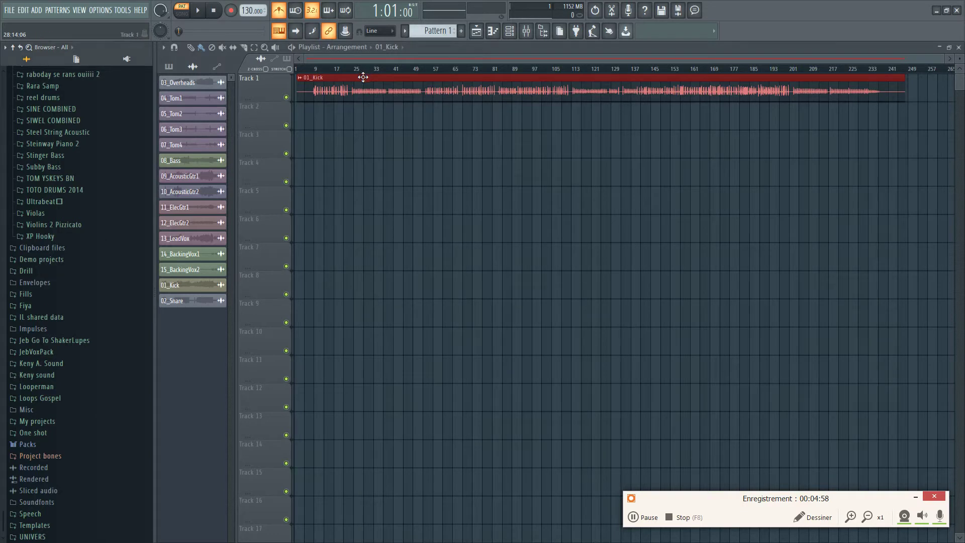
pyautogui.moveTo(364, 78); pyautogui.dragTo(320, 83)
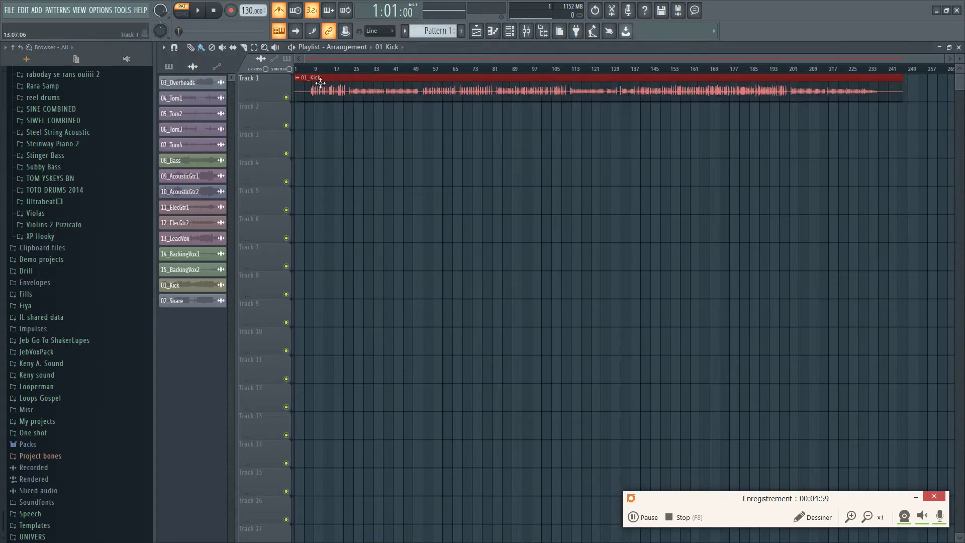
# - Place 02_Snare on Track 2 and 04_Tom1 on Track 3, both starting at bar 1
pyautogui.click(184, 301)
pyautogui.moveTo(224, 279); pyautogui.dragTo(339, 116)
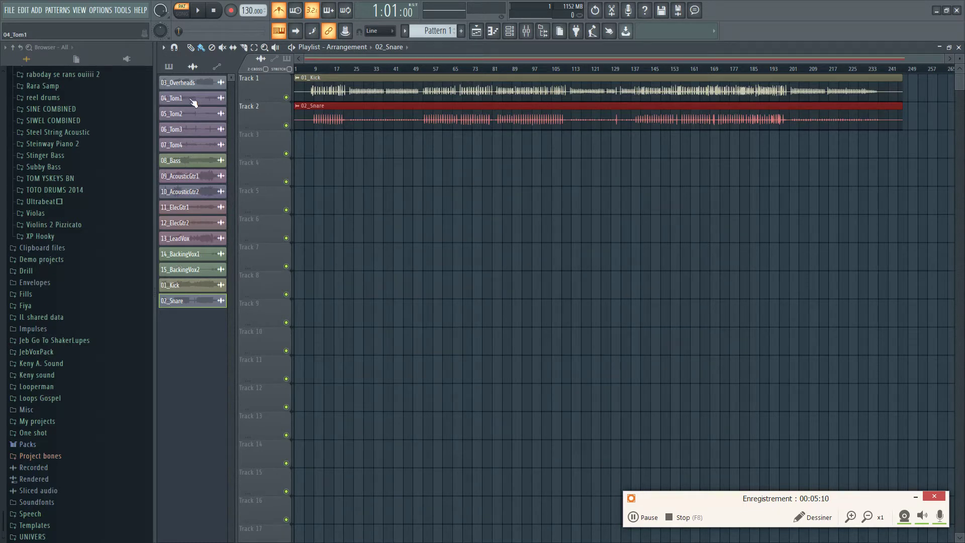
pyautogui.moveTo(190, 100); pyautogui.dragTo(301, 145)
pyautogui.moveTo(185, 116); pyautogui.dragTo(336, 188)
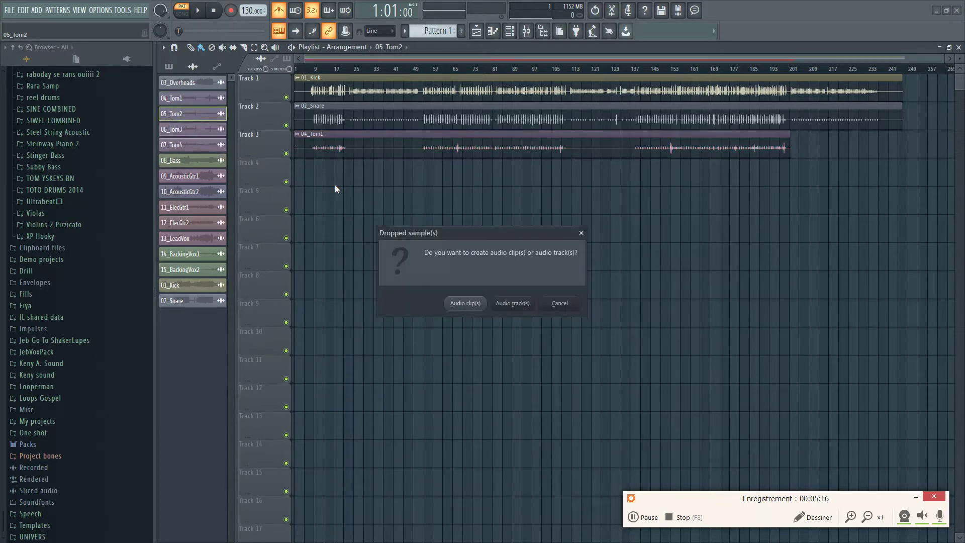
pyautogui.click(581, 233)
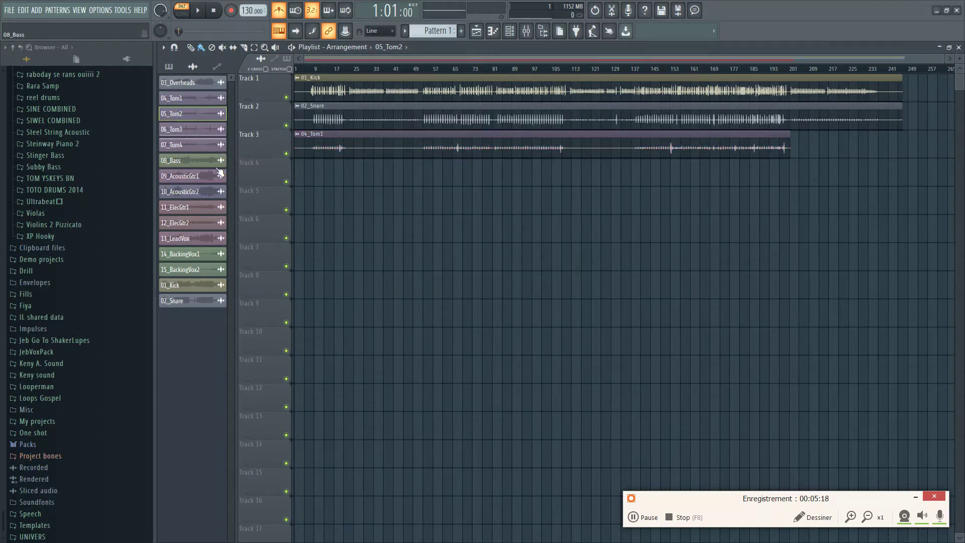
# - Place 05_Tom2, 06_Tom3, 07_Tom4, 03_Overheads and 08_Bass on Tracks 4 to 8 in that order, all starting at bar 1
pyautogui.moveTo(194, 124); pyautogui.dragTo(313, 172)
pyautogui.moveTo(189, 129); pyautogui.dragTo(304, 191)
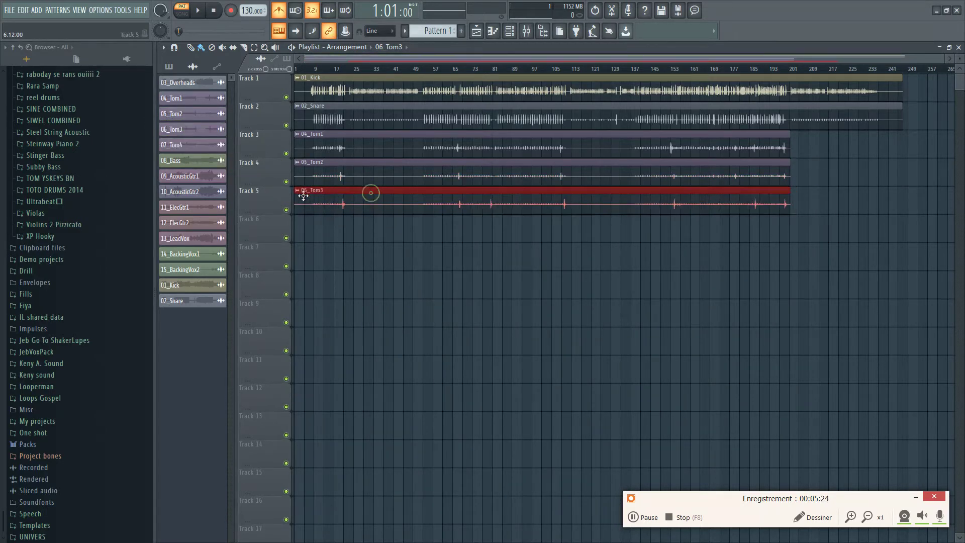
pyautogui.moveTo(189, 146); pyautogui.dragTo(309, 230)
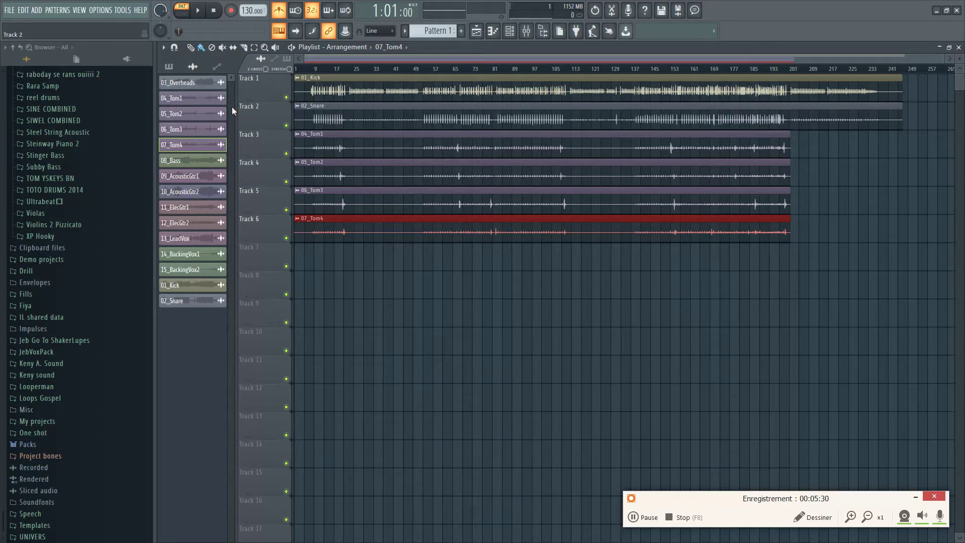
pyautogui.moveTo(190, 88); pyautogui.dragTo(312, 264)
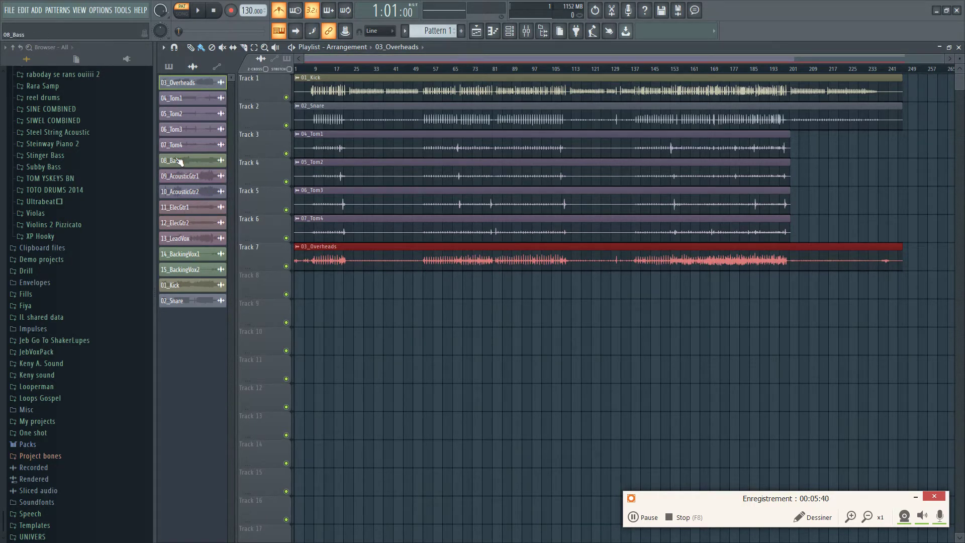
pyautogui.moveTo(178, 161); pyautogui.dragTo(345, 281)
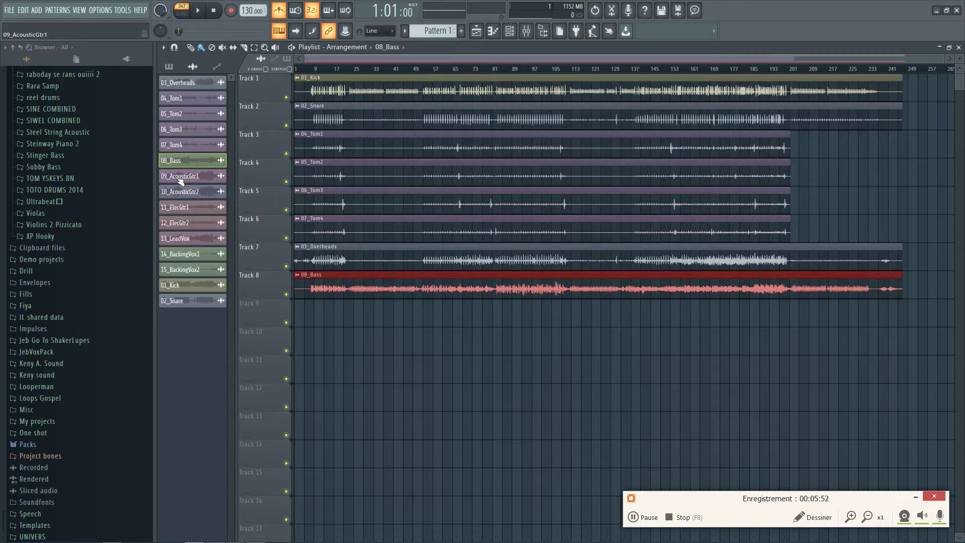
# - Rename the 03_Overheads clip on Track 7 as O.H
pyautogui.click(297, 246)
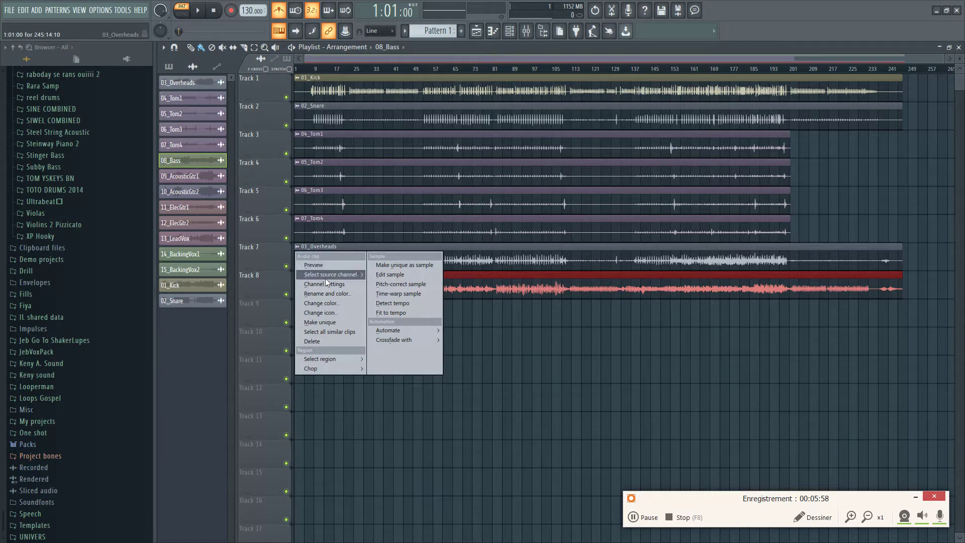
pyautogui.click(329, 294)
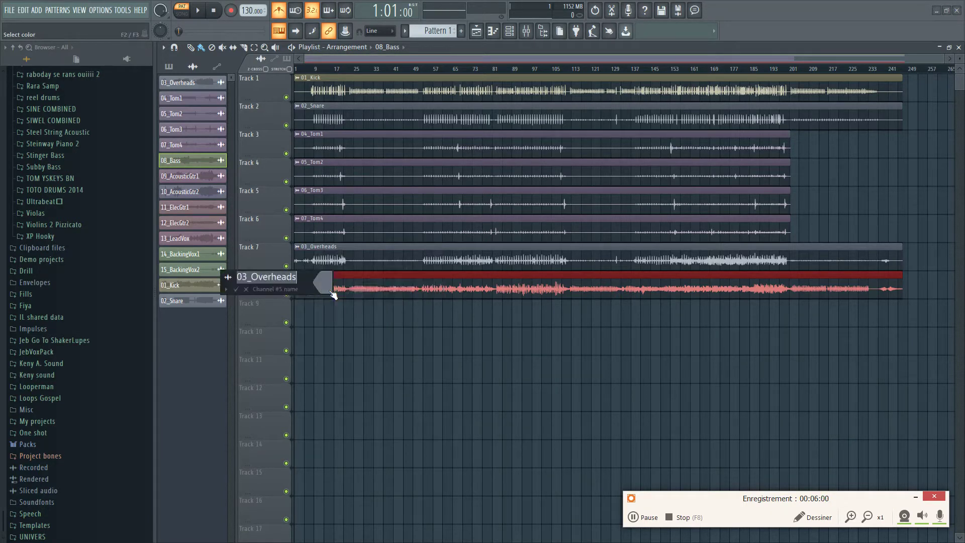
pyautogui.write('O')
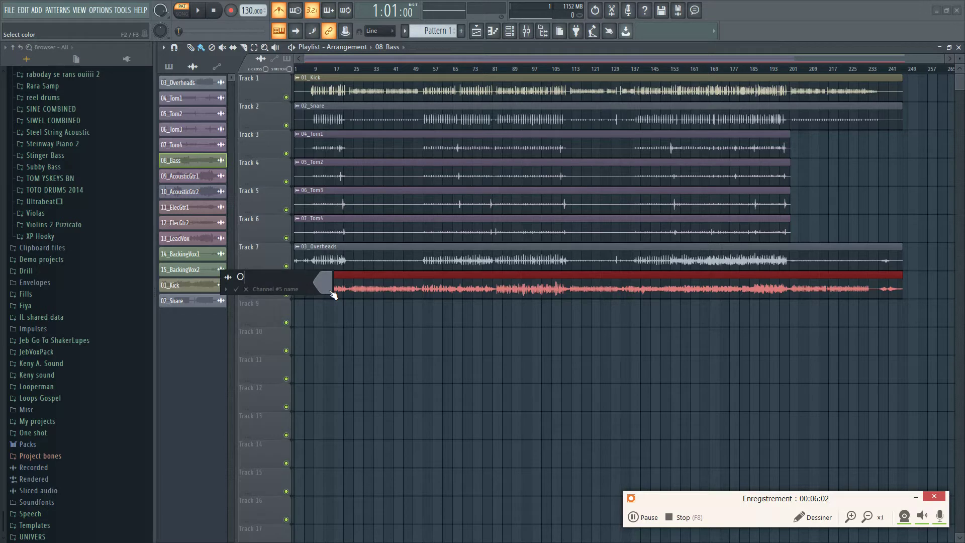
pyautogui.write('.H')
pyautogui.press('Return')
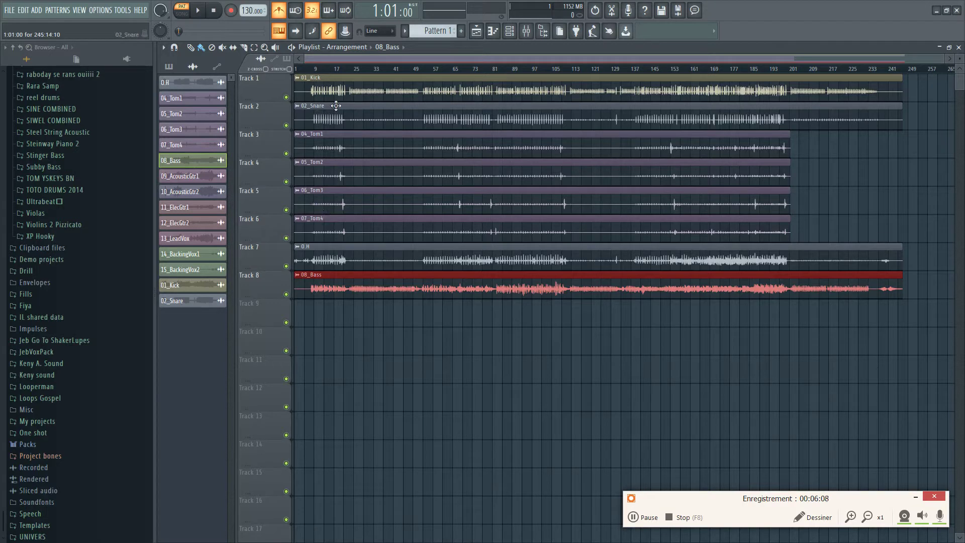
# - Rename the 02_Snare clip on Track 2 as Snr
pyautogui.click(306, 106)
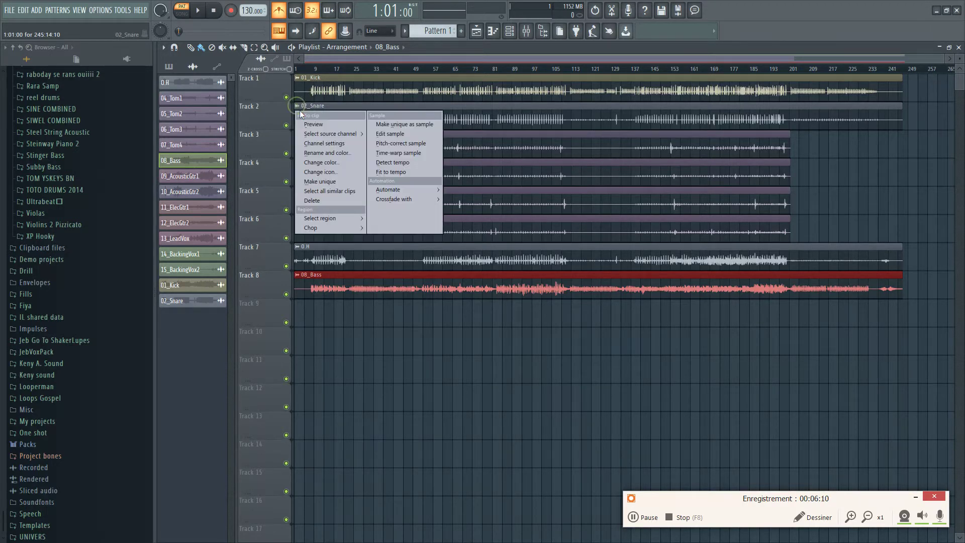
pyautogui.click(326, 153)
pyautogui.write('Snr')
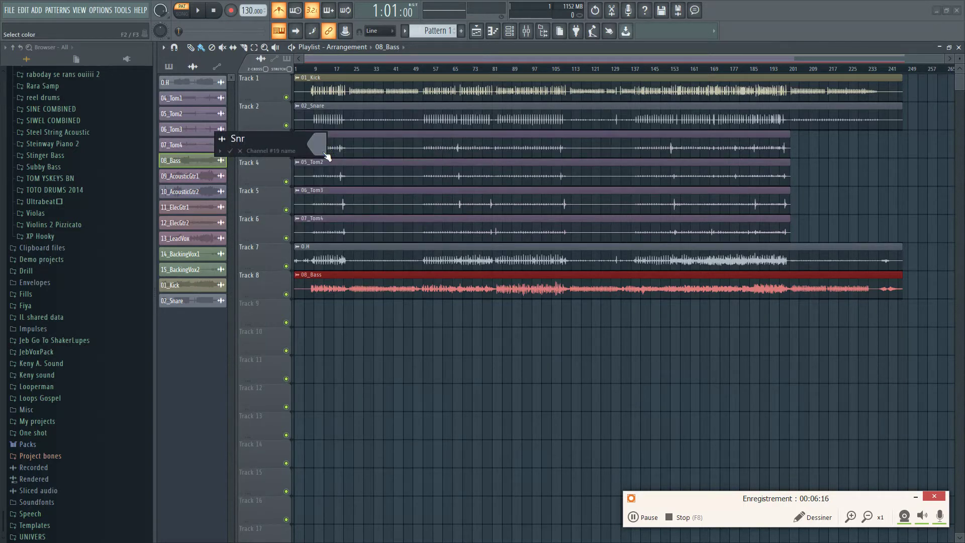
pyautogui.press('Return')
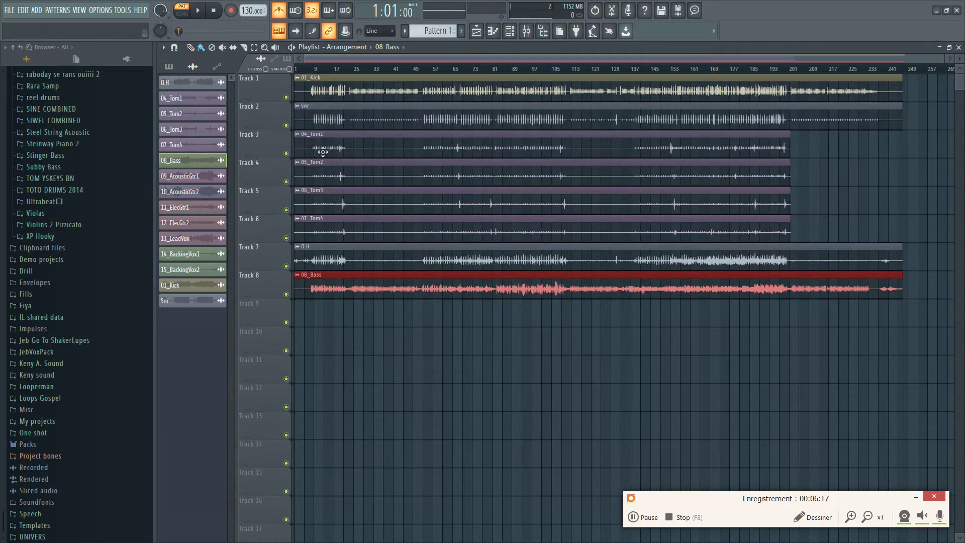
# - Change the name of the 01_Kick clip on Track 1 to Kick
pyautogui.click(310, 77)
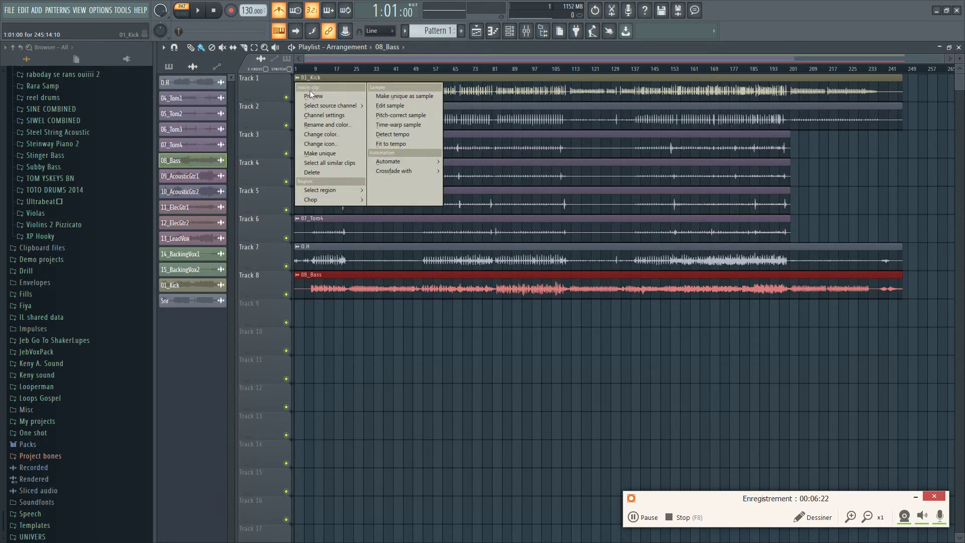
pyautogui.click(326, 125)
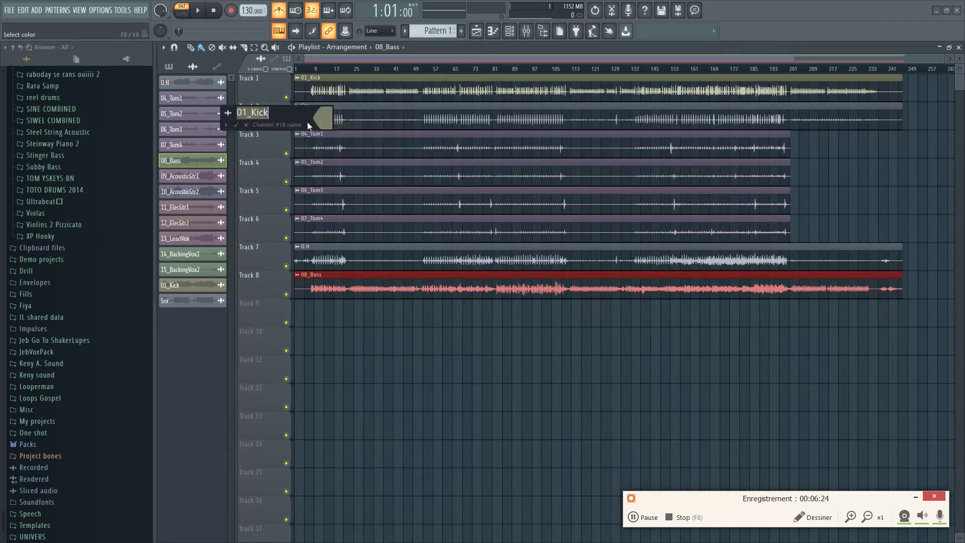
pyautogui.click(253, 113)
pyautogui.press('BackSpace')
pyautogui.press('BackSpace')
pyautogui.press('BackSpace')
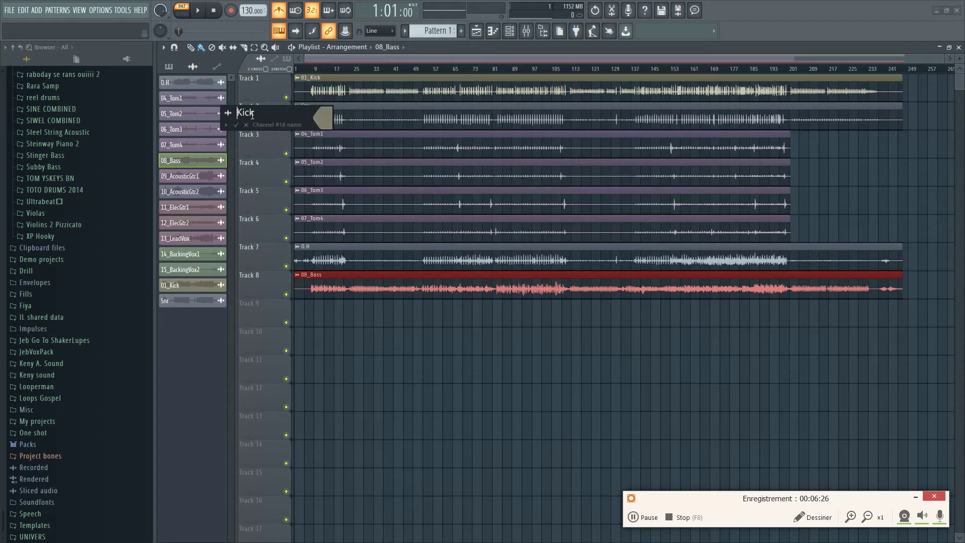
# - Give the Kick clip the kick drum icon and an orange colour
pyautogui.click(228, 114)
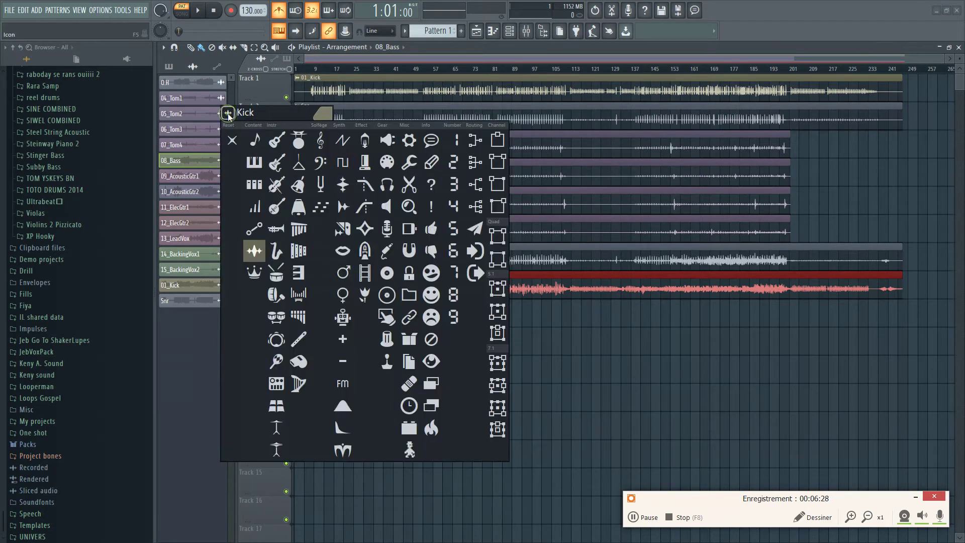
pyautogui.click(277, 280)
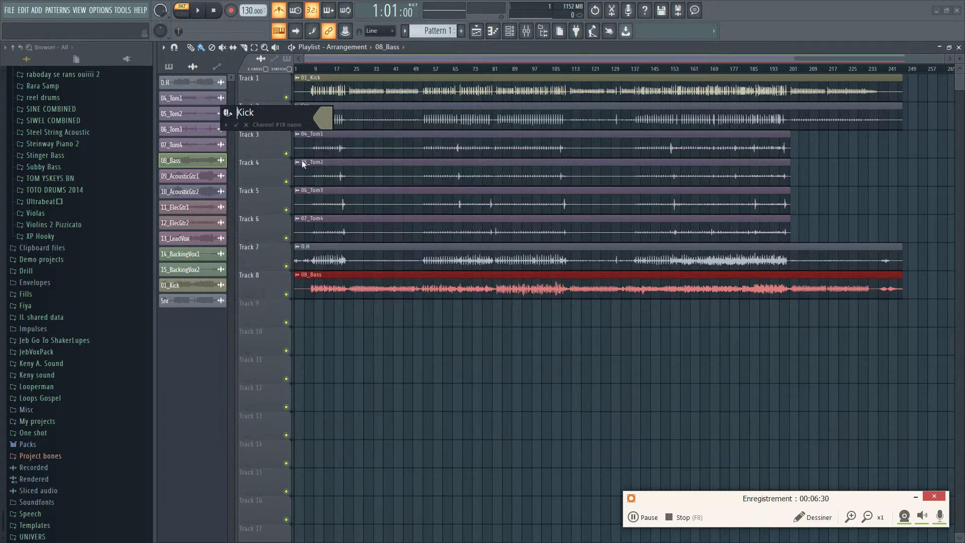
pyautogui.click(332, 119)
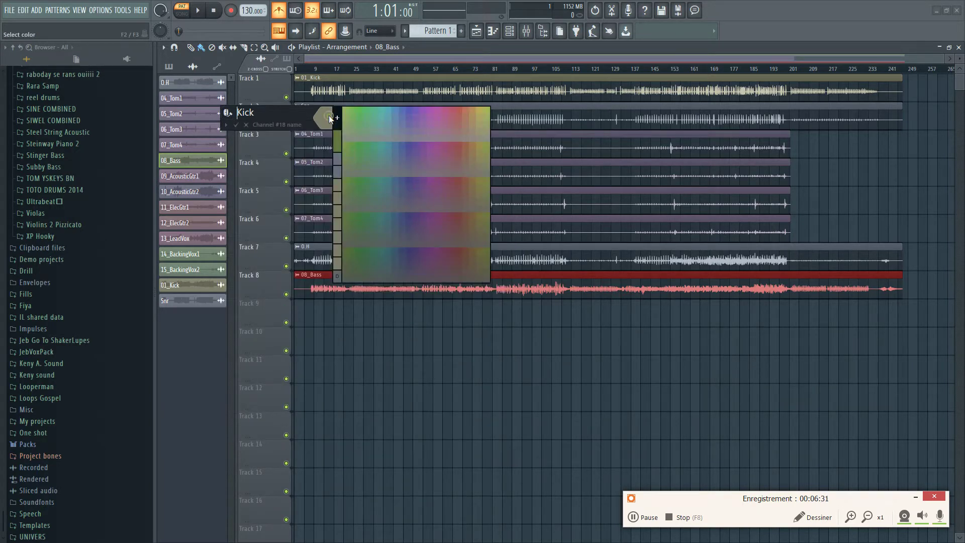
pyautogui.click(466, 109)
pyautogui.click(236, 125)
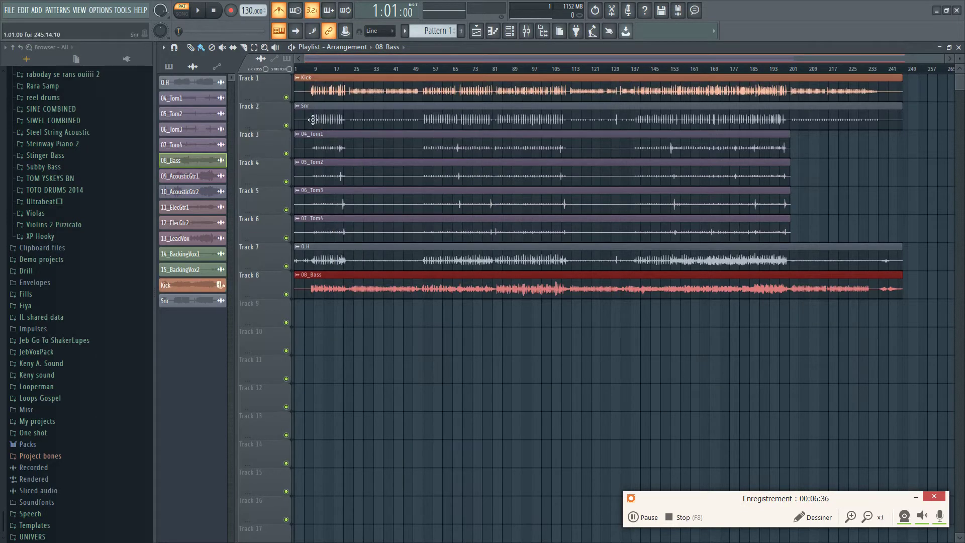
# - Give the Snr clip on Track 2 the Snare drum icon and the same orange colour as Kick
pyautogui.click(298, 106)
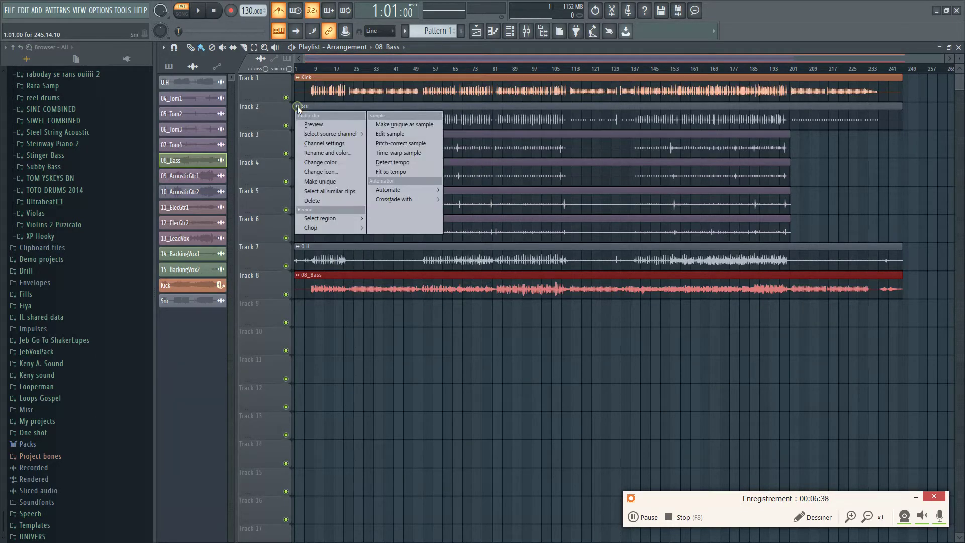
pyautogui.click(328, 153)
pyautogui.click(227, 141)
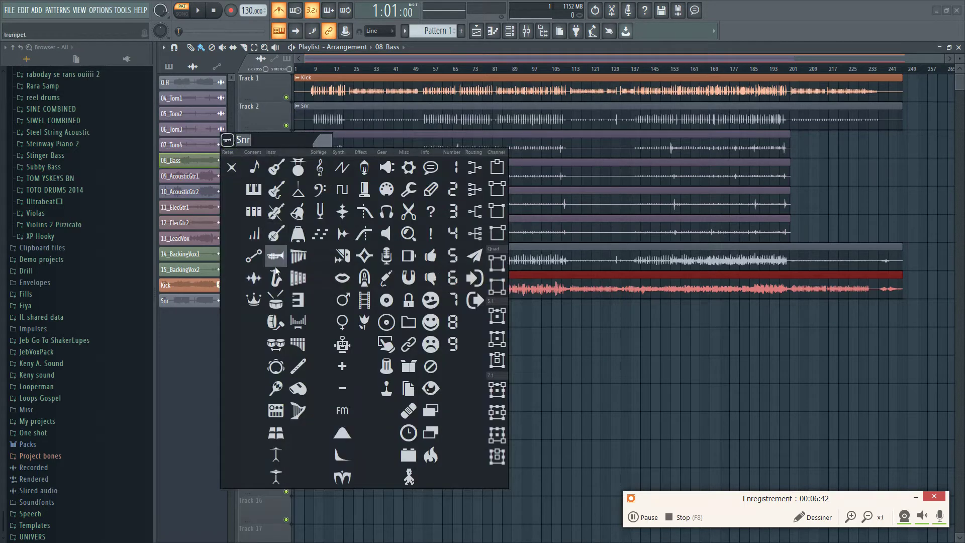
pyautogui.click(276, 301)
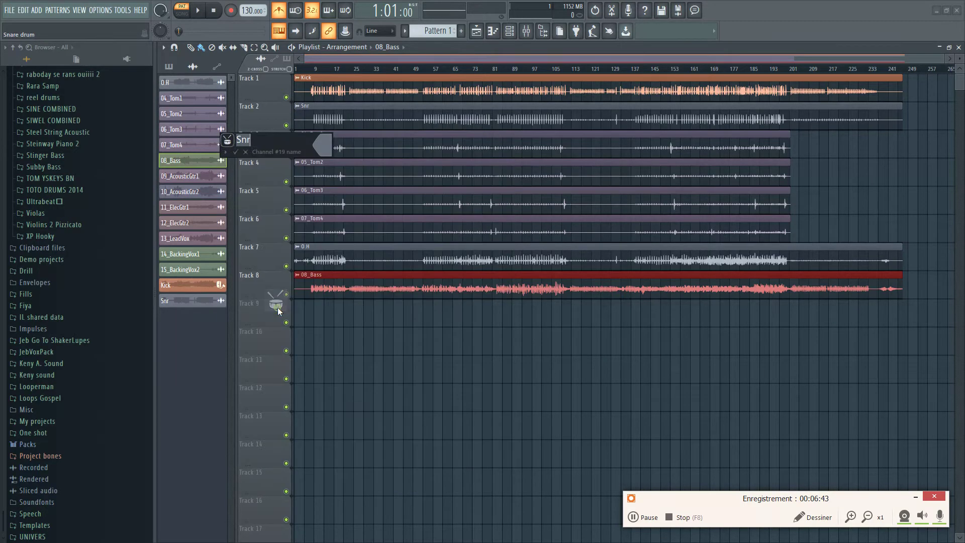
pyautogui.click(326, 155)
pyautogui.click(337, 182)
pyautogui.press('Return')
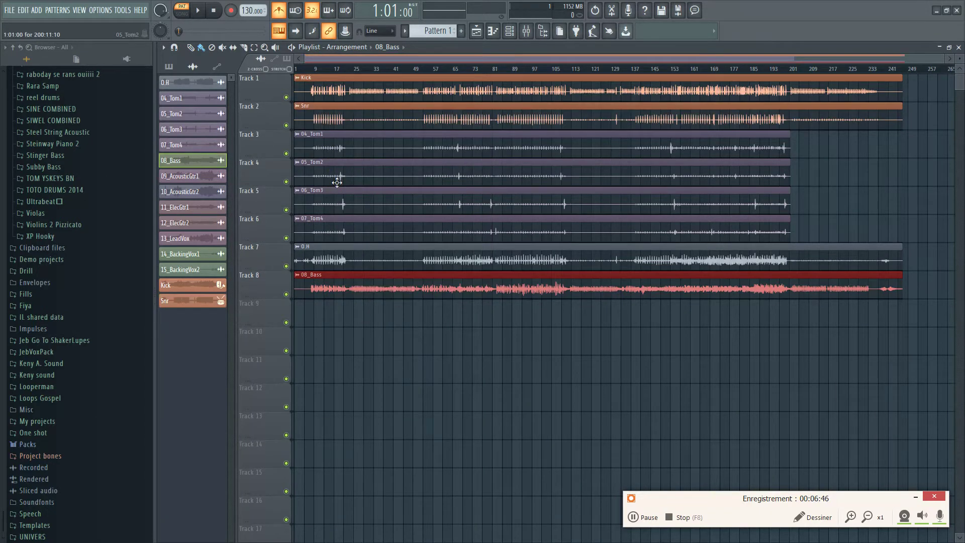
# - Shorten the name of the 04_Tom1 clip on Track 3 to Tom1
pyautogui.click(297, 134)
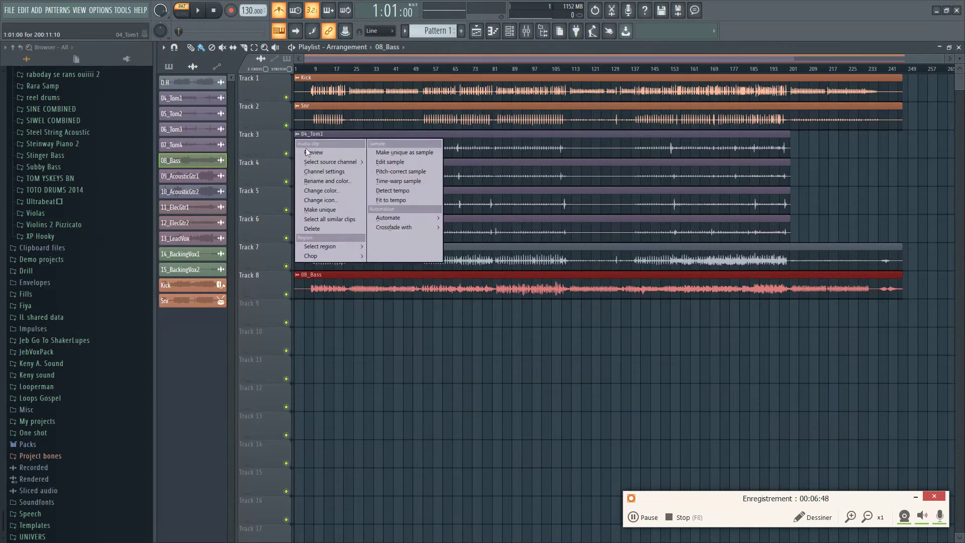
pyautogui.click(324, 180)
pyautogui.click(246, 161)
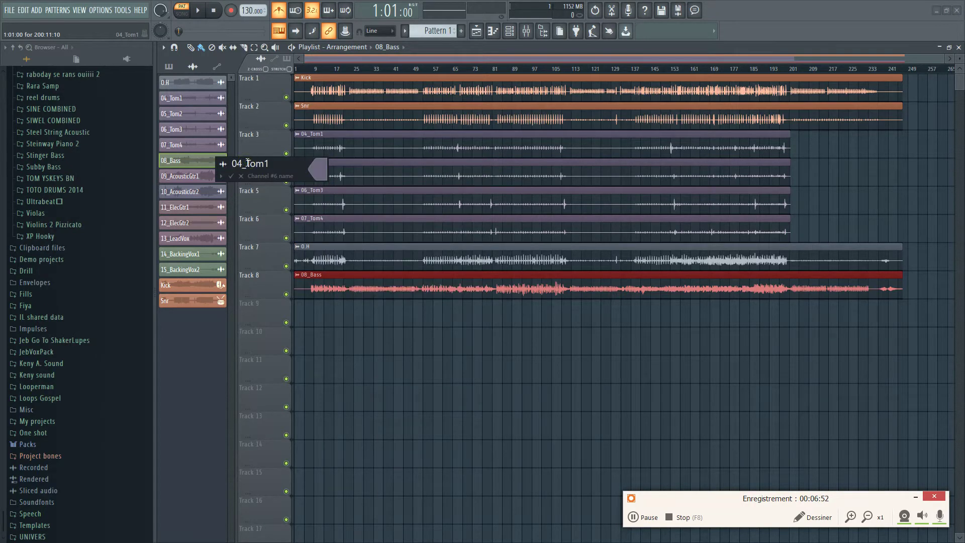
pyautogui.press('BackSpace')
pyautogui.press('BackSpace')
pyautogui.press('BackSpace')
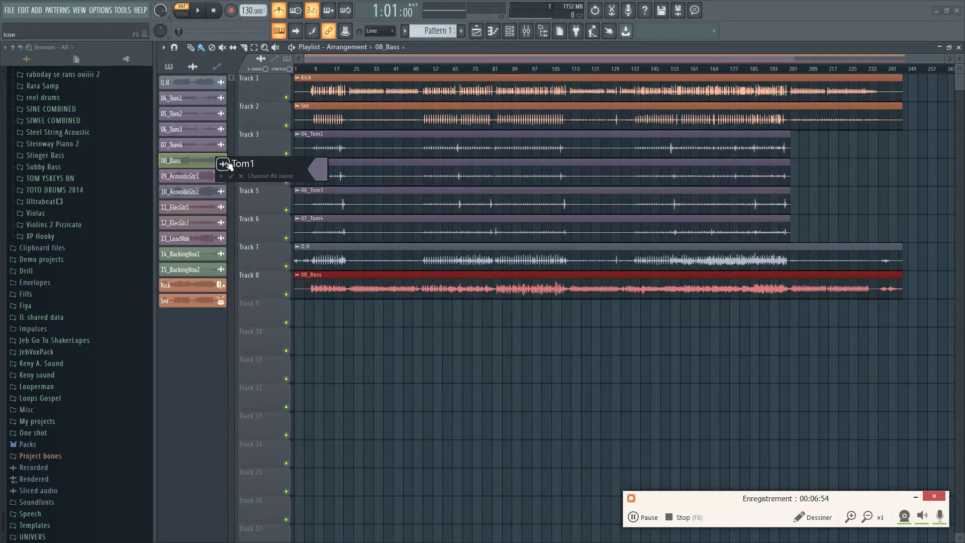
# - Assign the Bongos icon and the drums' orange colour to the Tom1 clip
pyautogui.click(222, 164)
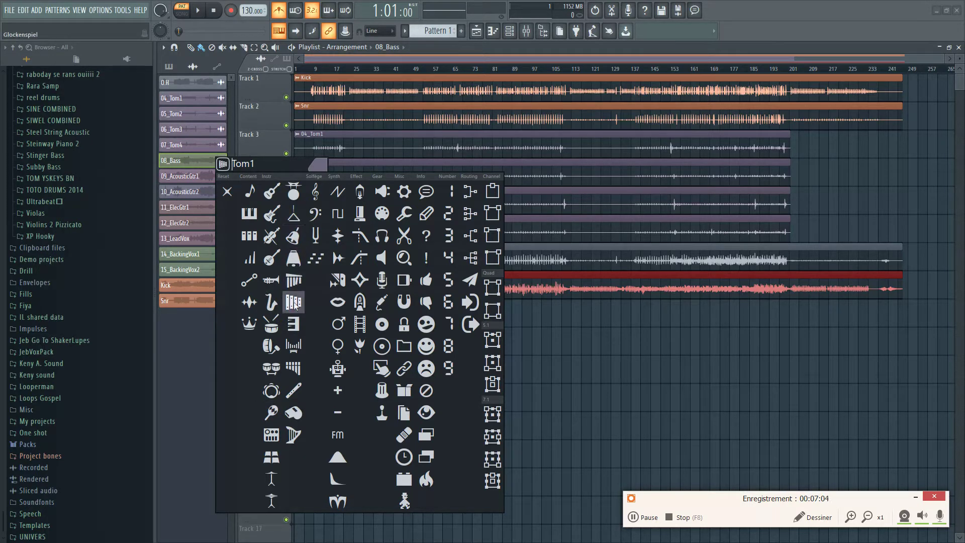
pyautogui.click(273, 373)
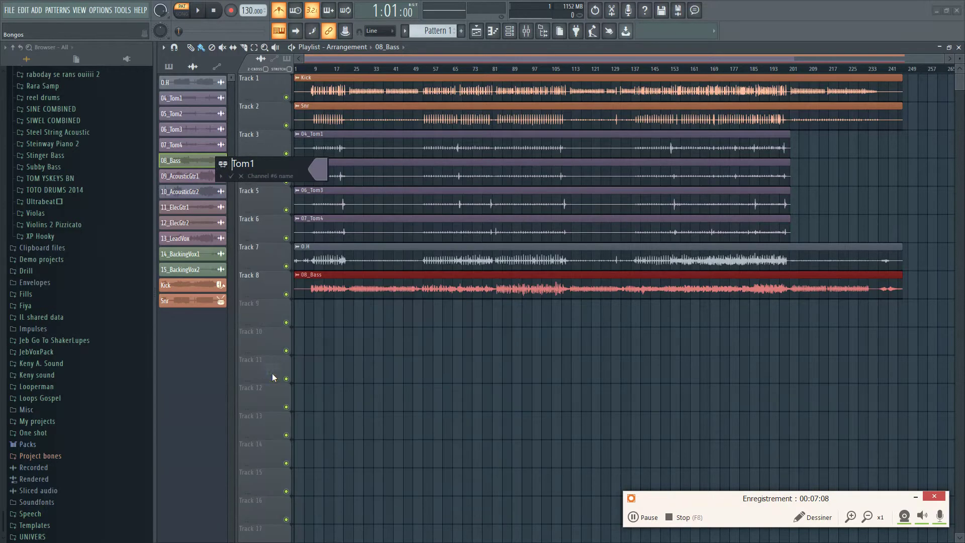
pyautogui.click(315, 168)
pyautogui.click(333, 209)
pyautogui.press('Return')
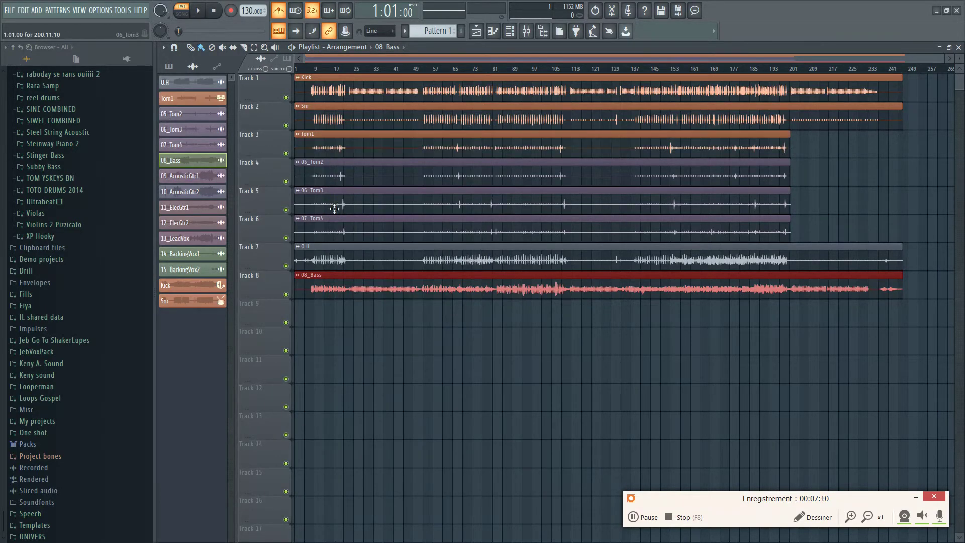
# - Shorten the name of the 05_Tom2 clip on Track 4 to Tom2
pyautogui.click(297, 163)
pyautogui.click(321, 210)
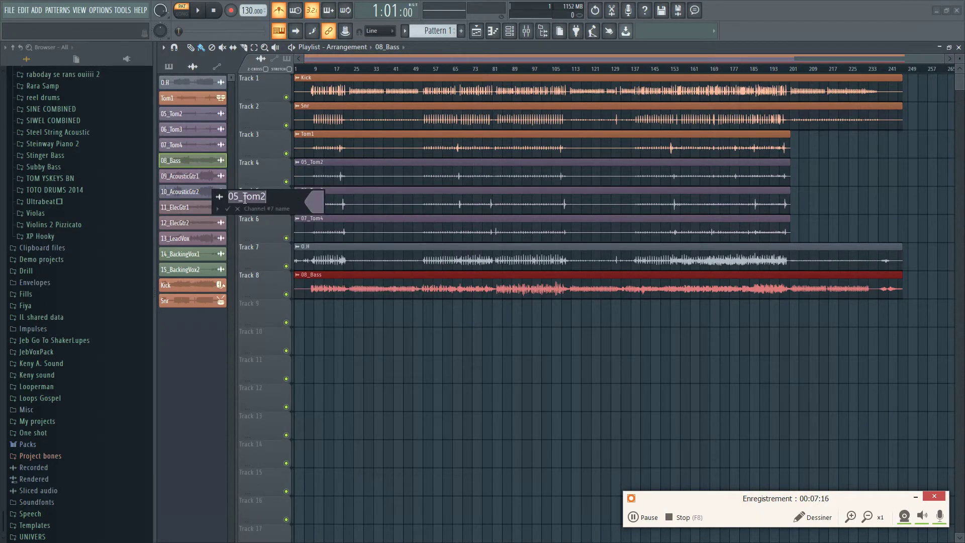
pyautogui.click(244, 198)
pyautogui.press('BackSpace')
pyautogui.press('BackSpace')
pyautogui.press('BackSpace')
# - Assign the Bongos icon and the drums' orange colour to the Tom2 clip
pyautogui.click(220, 196)
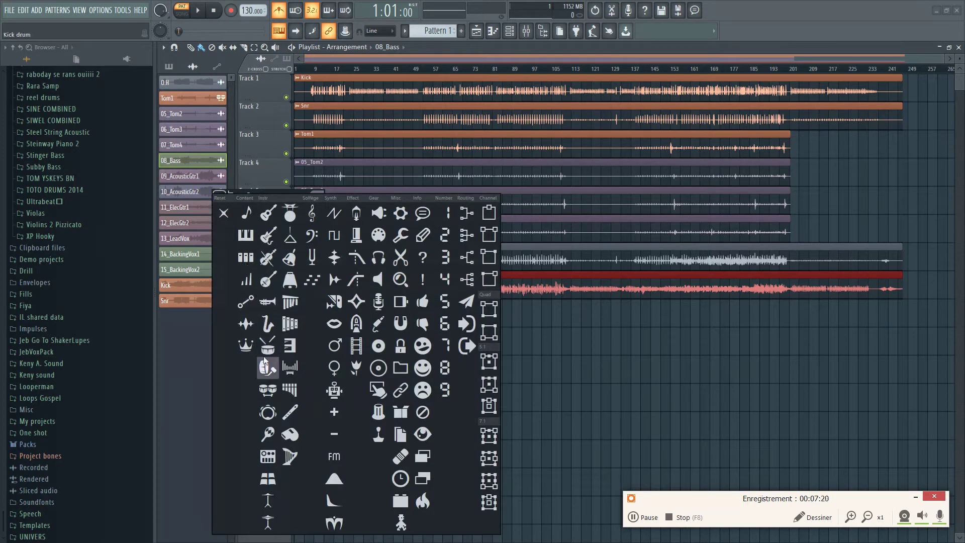
pyautogui.click(268, 391)
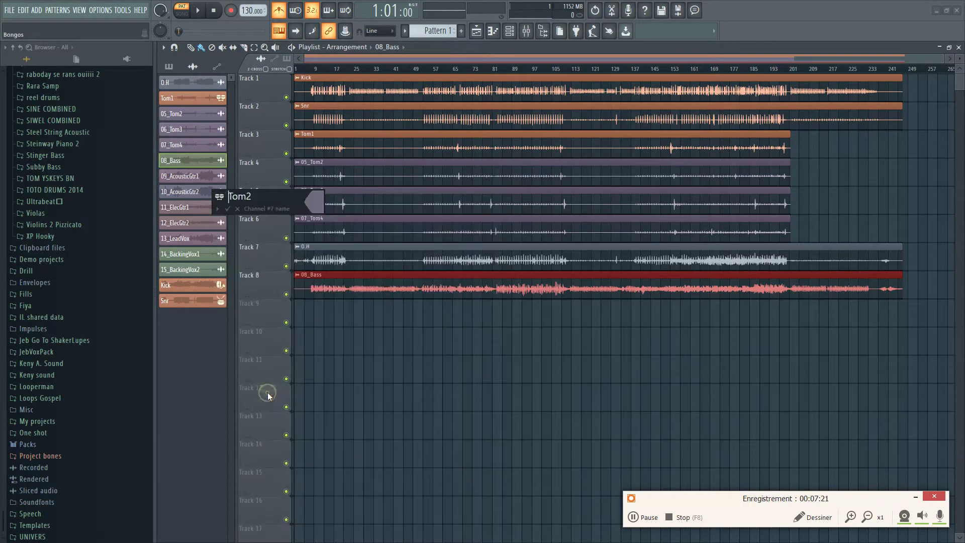
pyautogui.click(312, 198)
pyautogui.click(330, 237)
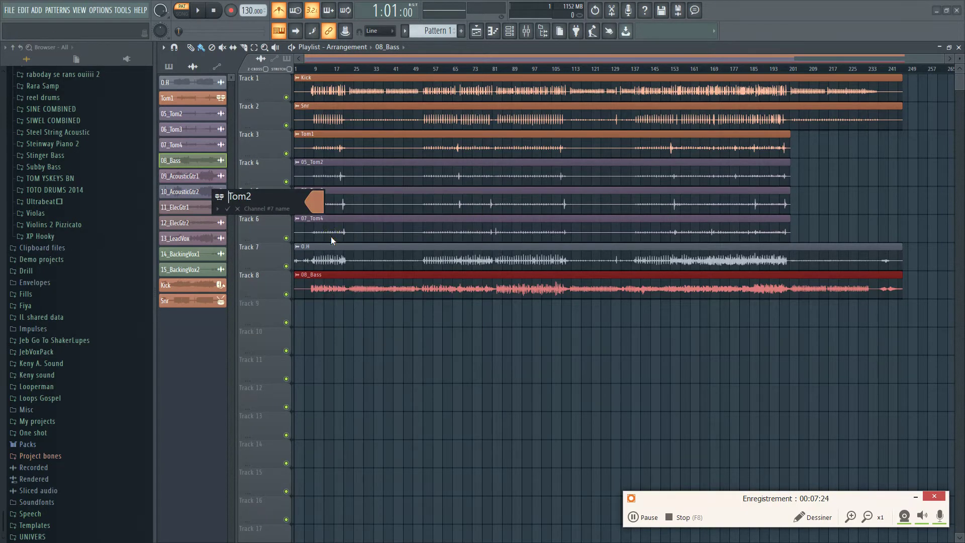
pyautogui.press('Return')
# - Shorten the name of the 06_Tom3 clip on Track 5 to Tom3
pyautogui.click(297, 191)
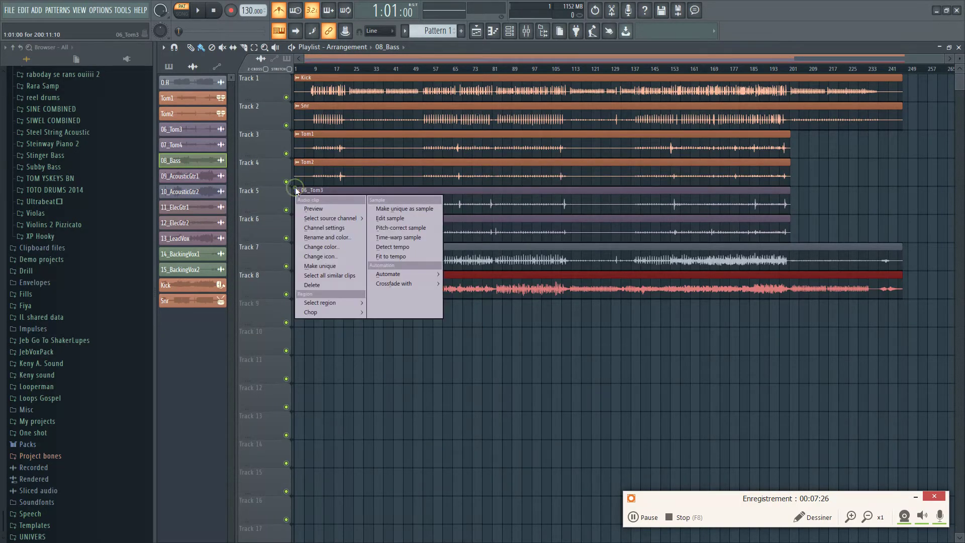
pyautogui.click(332, 236)
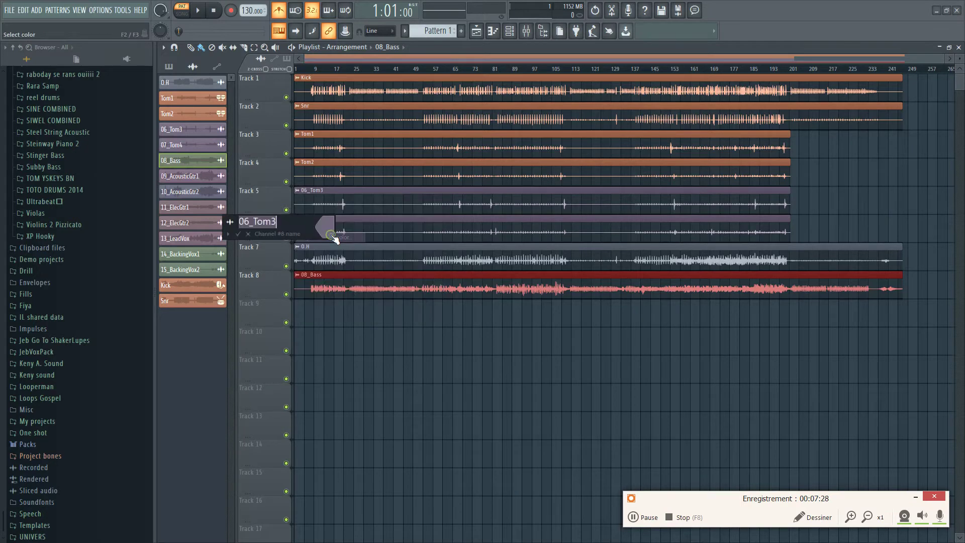
pyautogui.click(254, 225)
pyautogui.press('BackSpace')
pyautogui.press('BackSpace')
pyautogui.press('BackSpace')
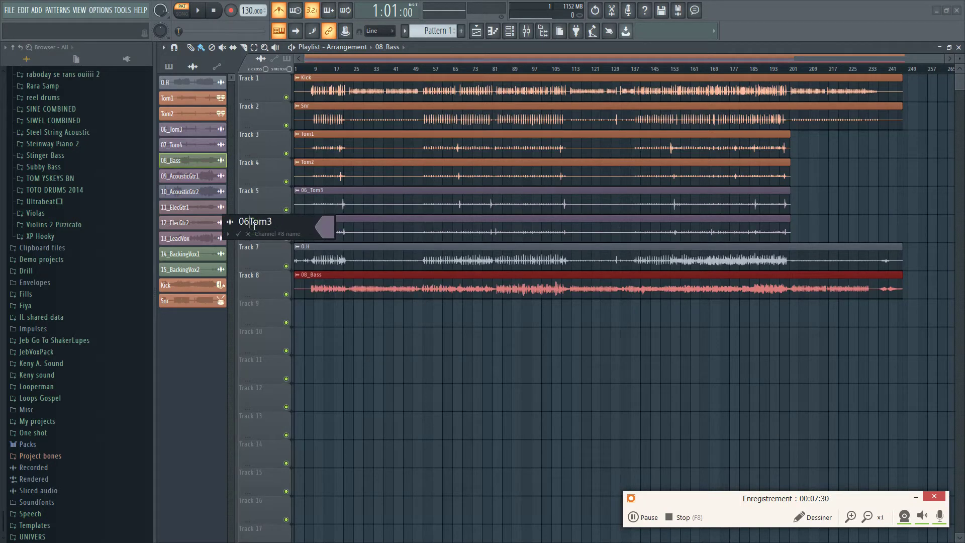
# - Assign the Bongos icon and the drums' orange colour to the Tom3 clip
pyautogui.click(230, 222)
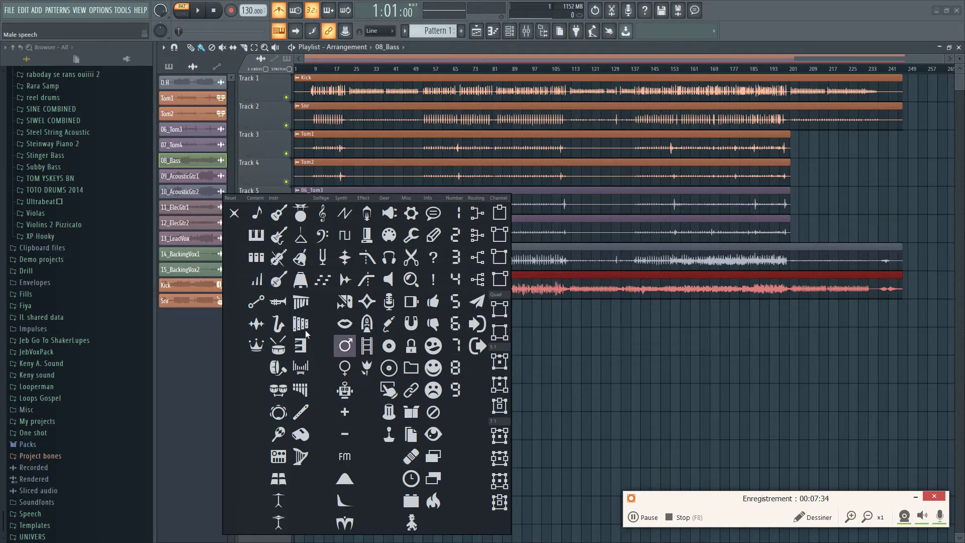
pyautogui.click(276, 391)
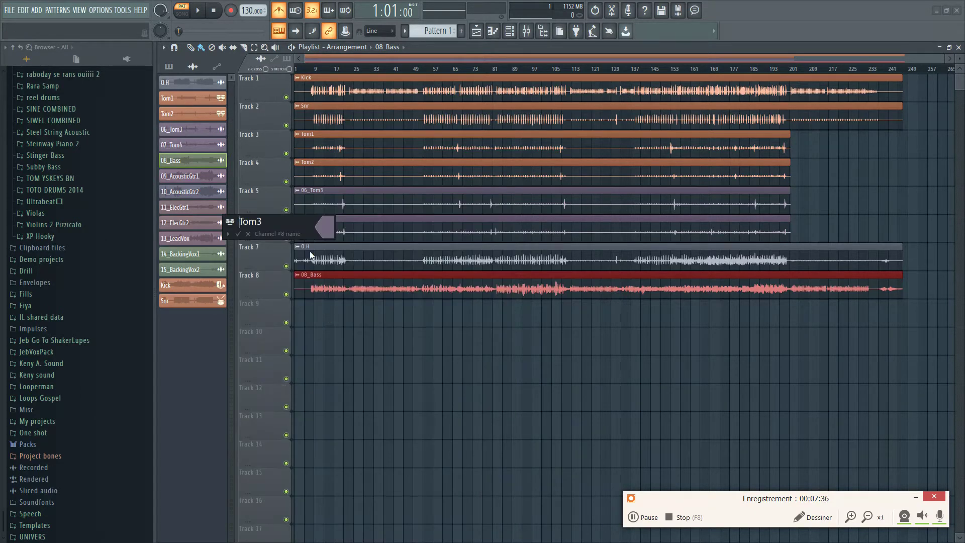
pyautogui.click(331, 223)
pyautogui.click(342, 264)
pyautogui.press('Return')
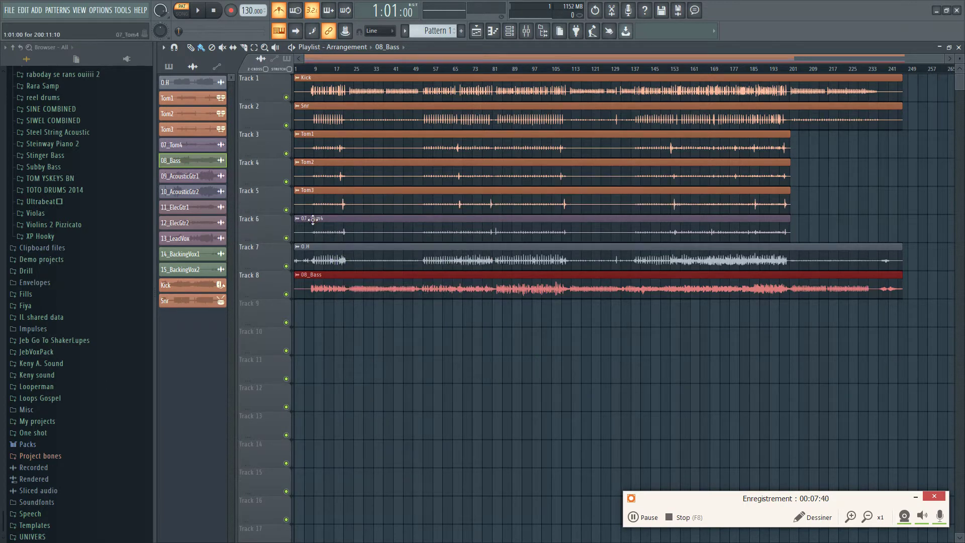
# - Shorten the name of the 07_Tom4 clip on Track 6 to Tom4
pyautogui.click(298, 221)
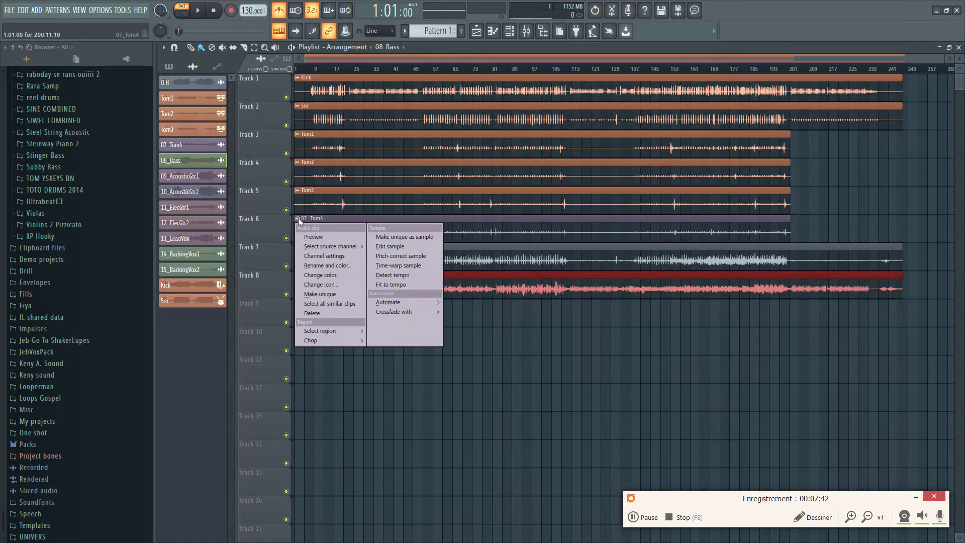
pyautogui.click(331, 266)
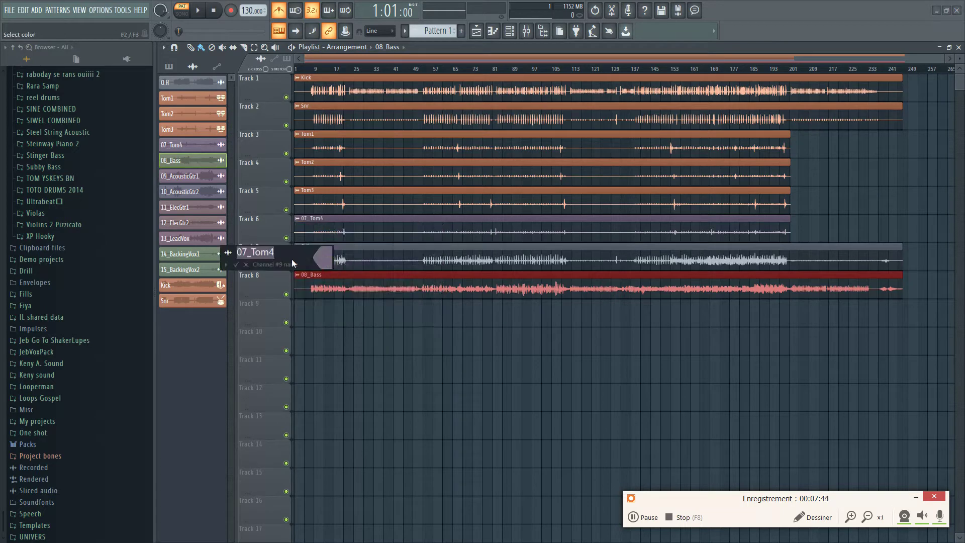
pyautogui.click(252, 256)
pyautogui.press('BackSpace')
pyautogui.press('BackSpace')
pyautogui.press('BackSpace')
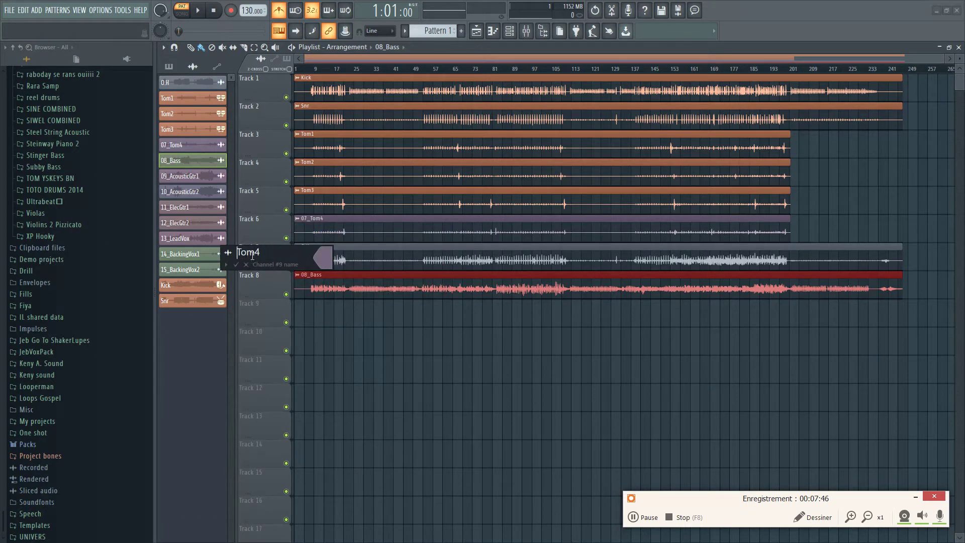
# - Assign the Bongos icon and the drums' orange colour to the Tom4 clip
pyautogui.click(228, 253)
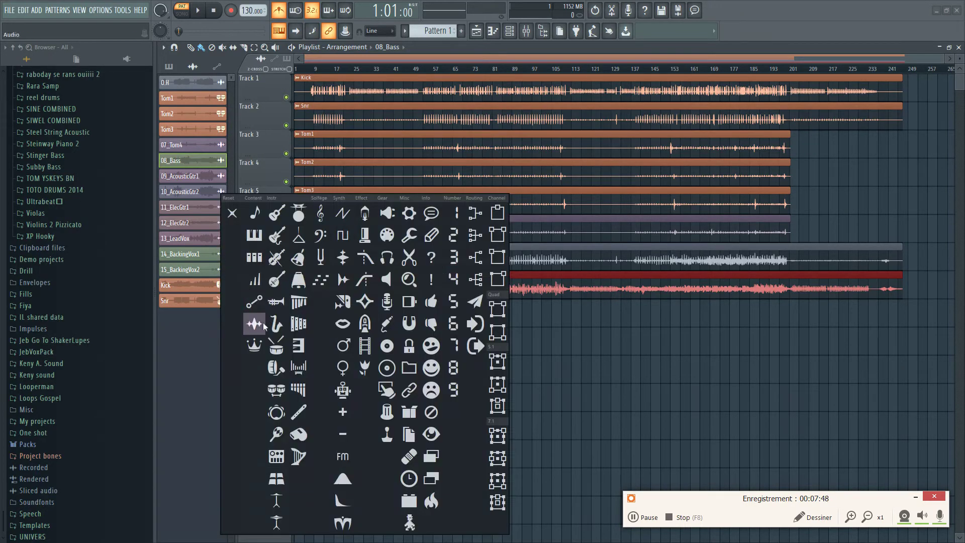
pyautogui.click(276, 390)
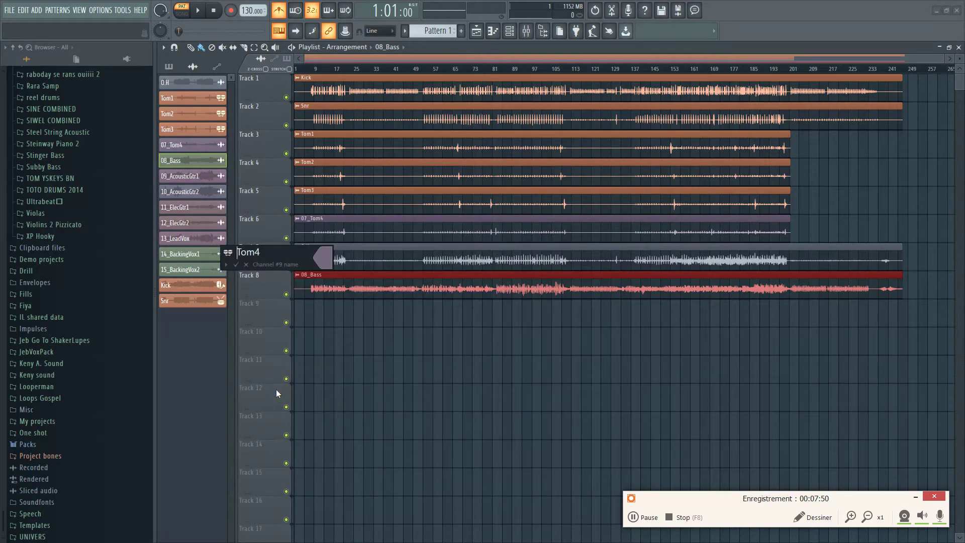
pyautogui.click(326, 263)
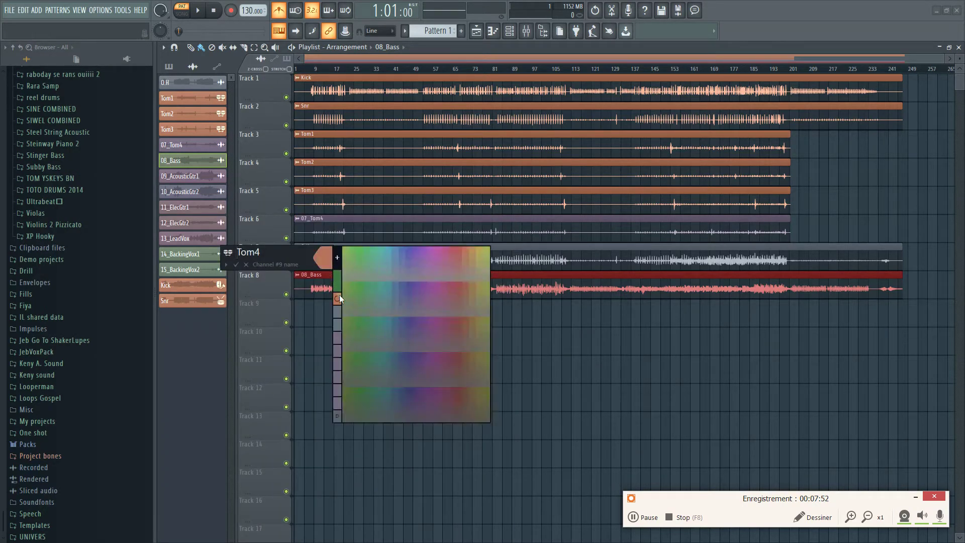
pyautogui.click(340, 295)
pyautogui.press('Return')
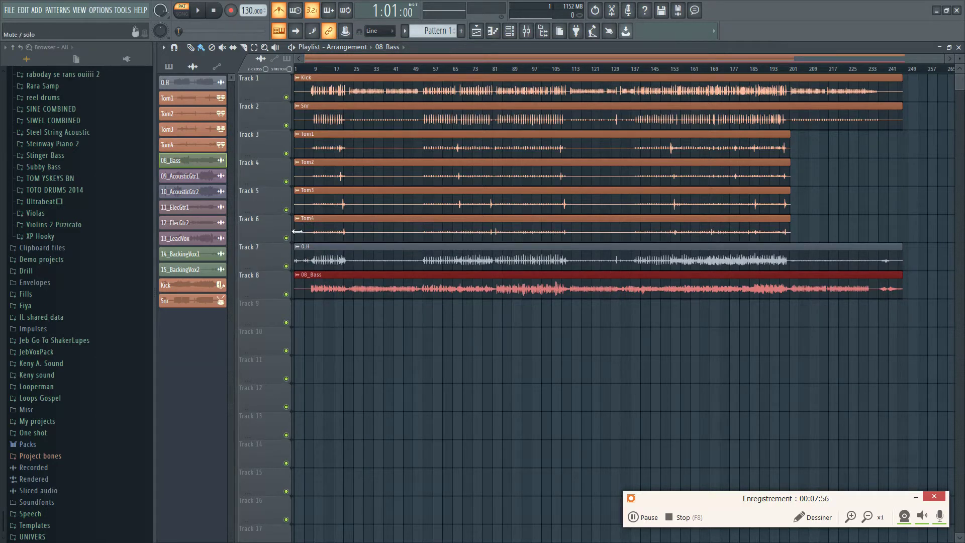
# - Give the O.H clip on Track 7 the drums' orange colour and a drum-and-cymbal icon
pyautogui.click(298, 247)
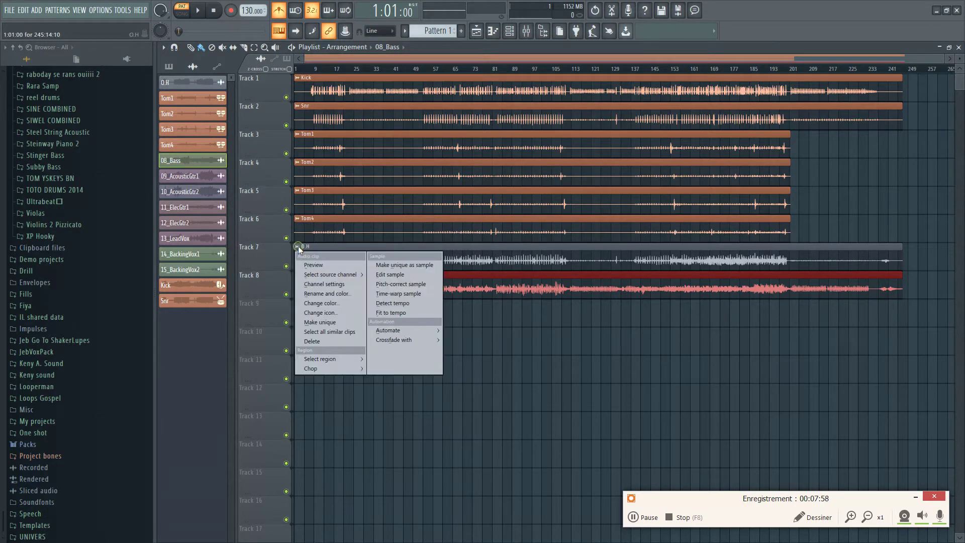
pyautogui.click(301, 280)
pyautogui.click(307, 283)
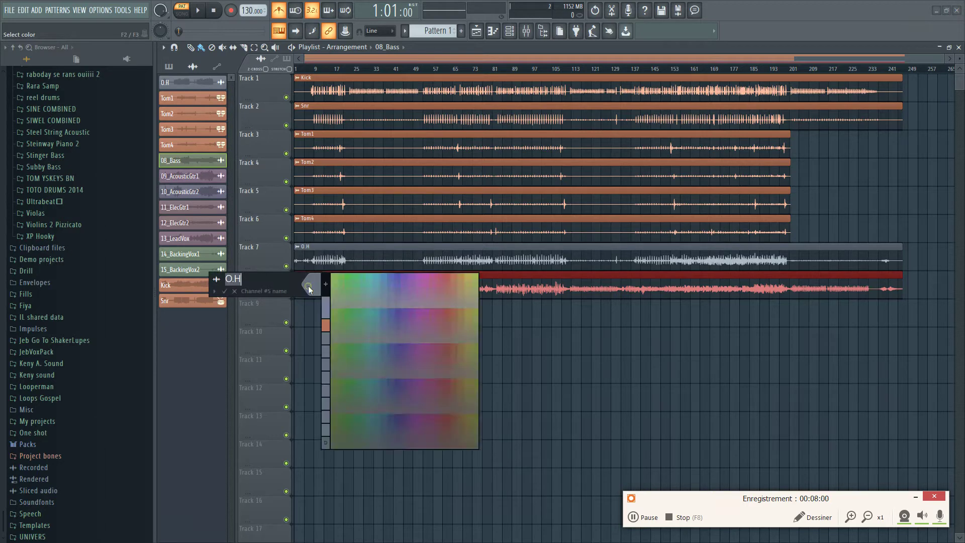
pyautogui.click(328, 324)
pyautogui.click(217, 280)
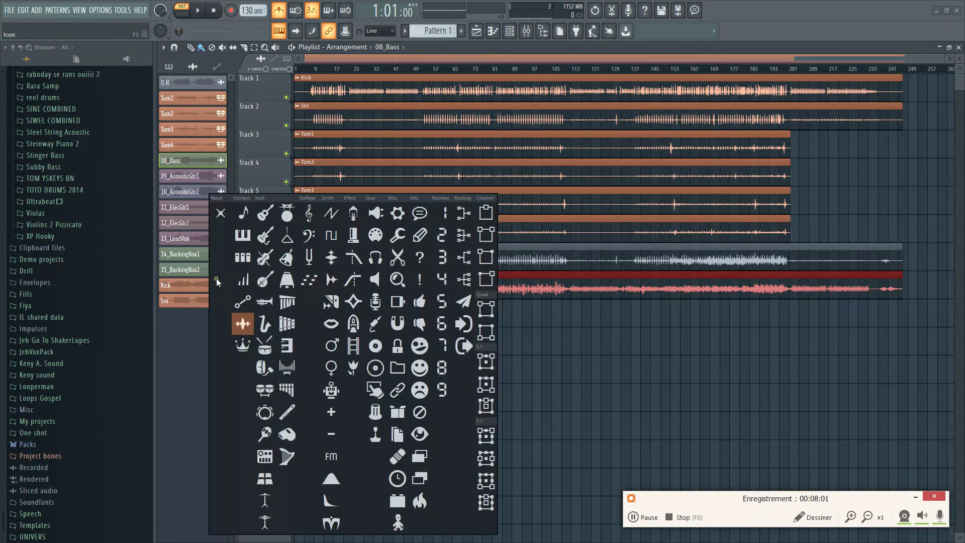
pyautogui.click(287, 213)
pyautogui.press('Return')
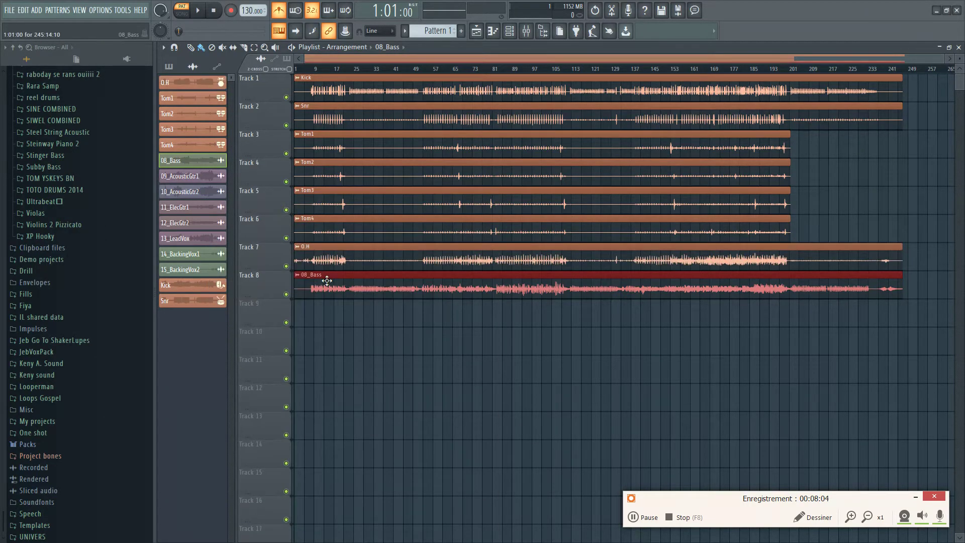
# - Assign a stringed-instrument icon and a blue-violet colour to the 08_Bass clip on Track 8
pyautogui.click(300, 280)
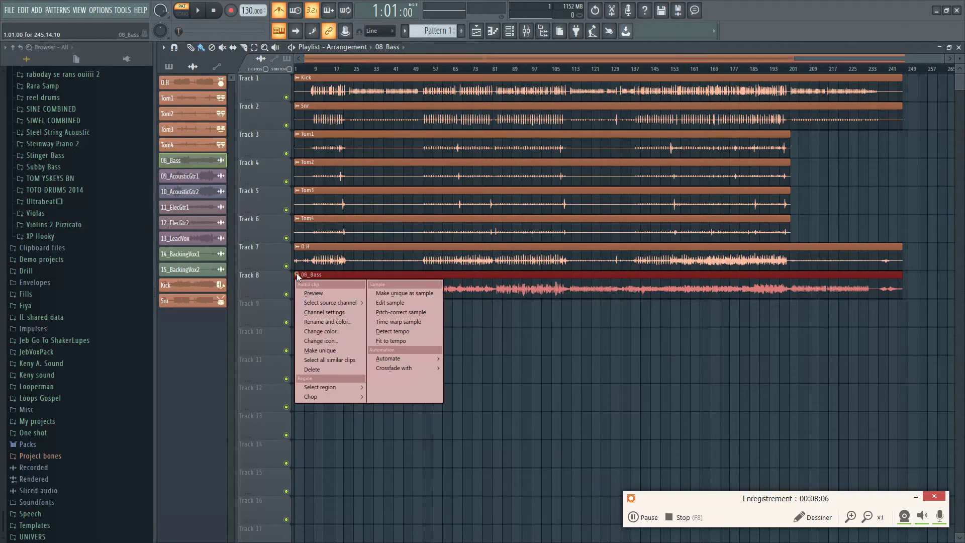
pyautogui.click(319, 318)
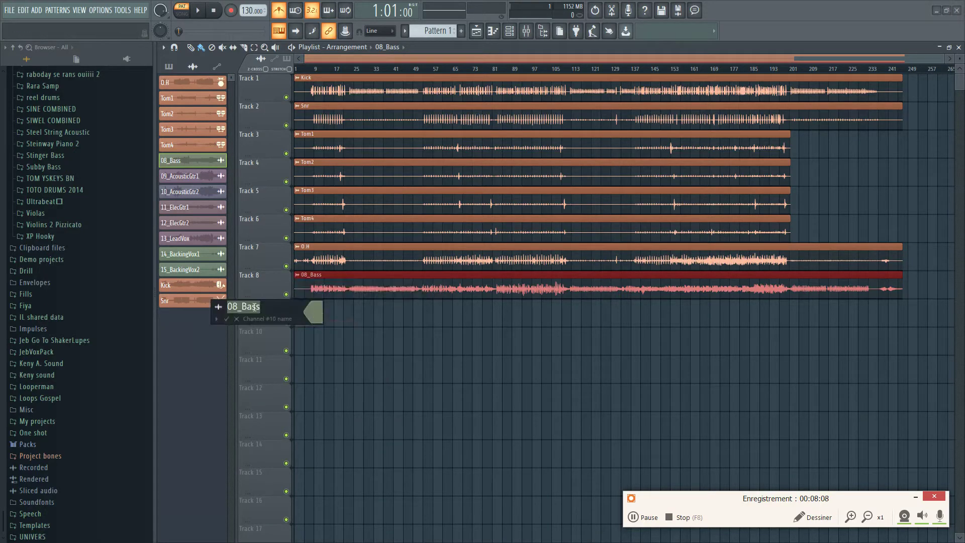
pyautogui.click(218, 306)
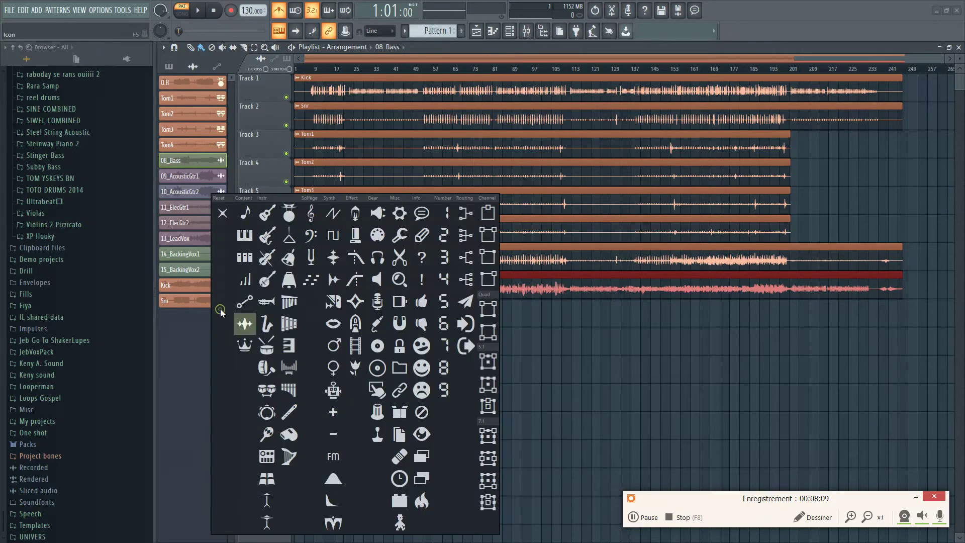
pyautogui.click(267, 257)
pyautogui.click(308, 312)
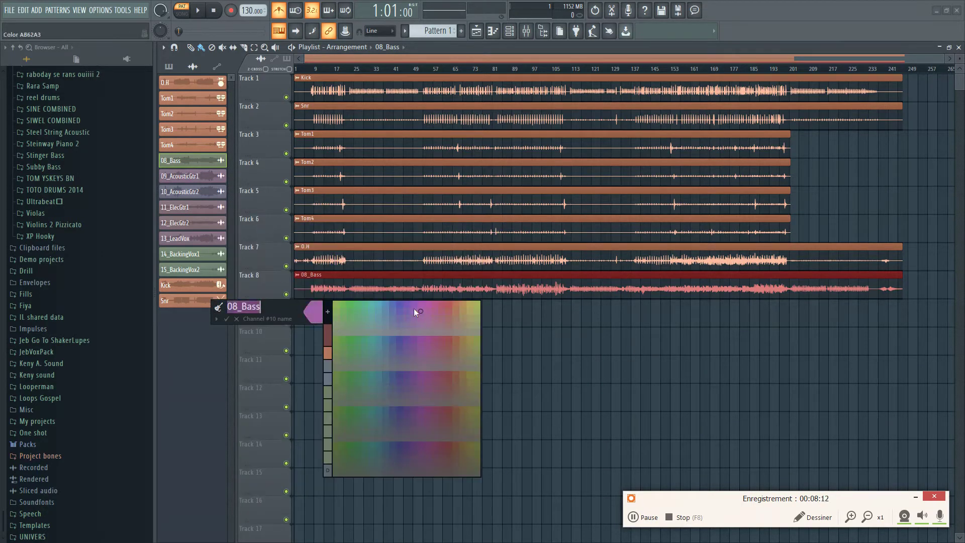
pyautogui.click(400, 307)
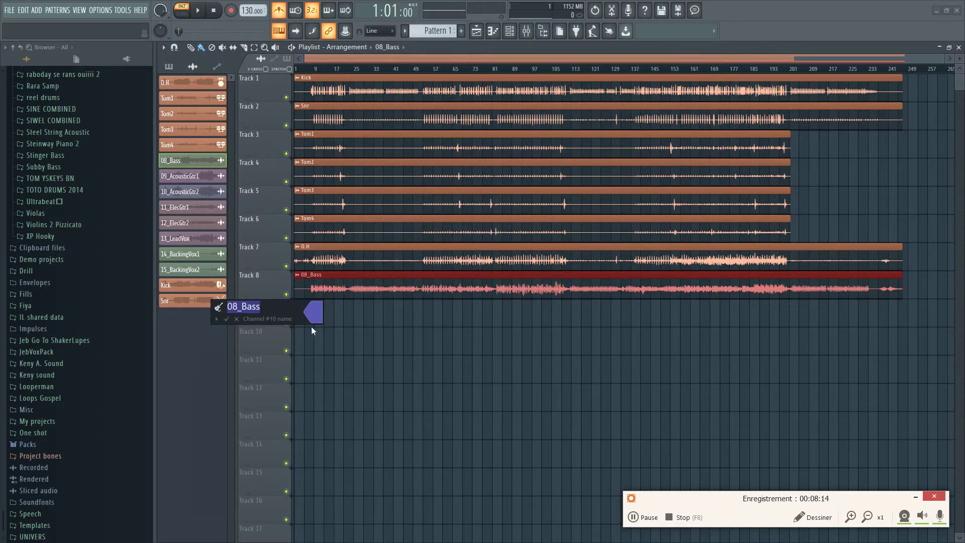
pyautogui.press('Return')
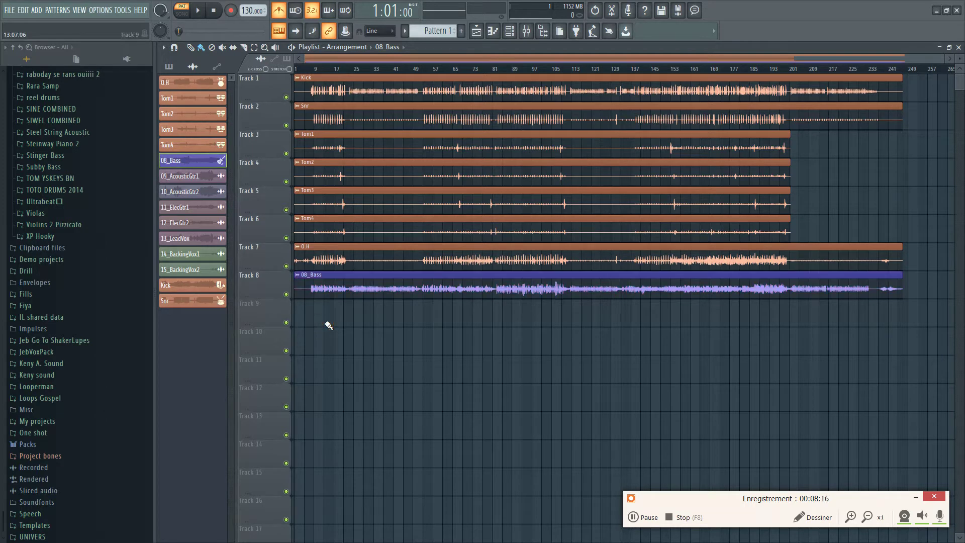
# - Reorder the audio clip list so Kick and Snr come first, followed by Tom1 to Tom4, O.H and 08_Bass
pyautogui.moveTo(195, 287); pyautogui.dragTo(191, 78)
pyautogui.moveTo(192, 301); pyautogui.dragTo(183, 186)
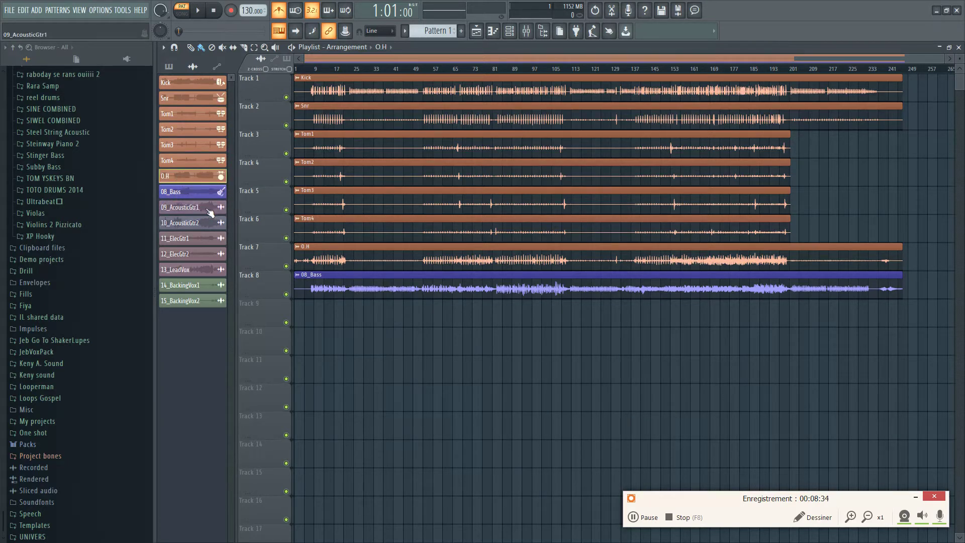
# - Place the 09_AcousticGtr1 clip at the start of Track 9 and 10_AcousticGtr2 at the start of Track 10
pyautogui.moveTo(186, 215); pyautogui.dragTo(311, 309)
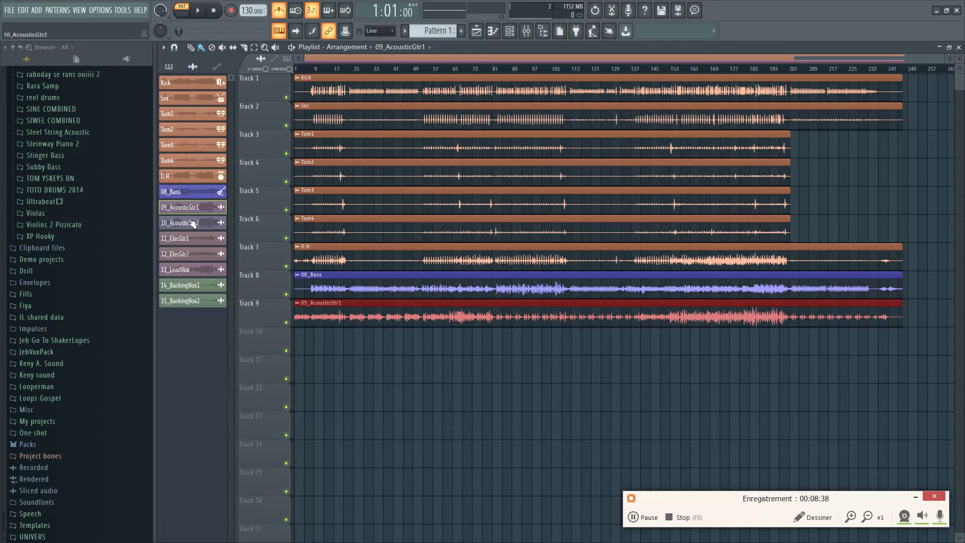
pyautogui.moveTo(189, 226); pyautogui.dragTo(315, 344)
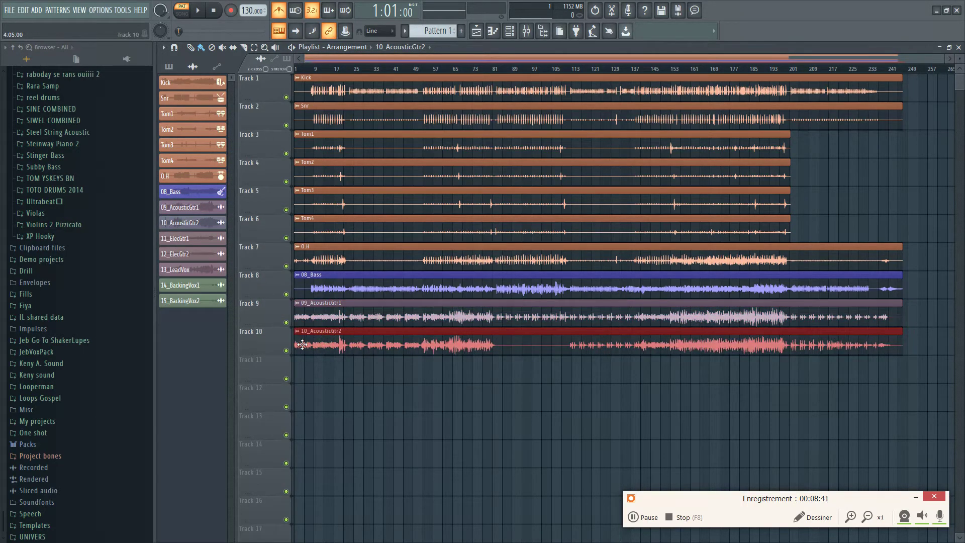
# - Rename the 09_AcousticGtr1 clip on Track 9 as Gtr Acc
pyautogui.click(298, 304)
pyautogui.click(327, 350)
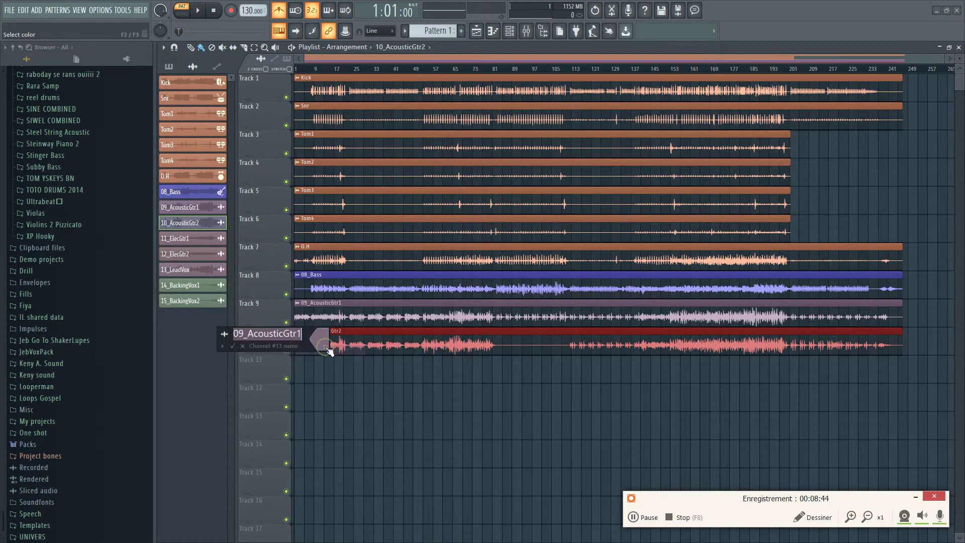
pyautogui.write('Acc')
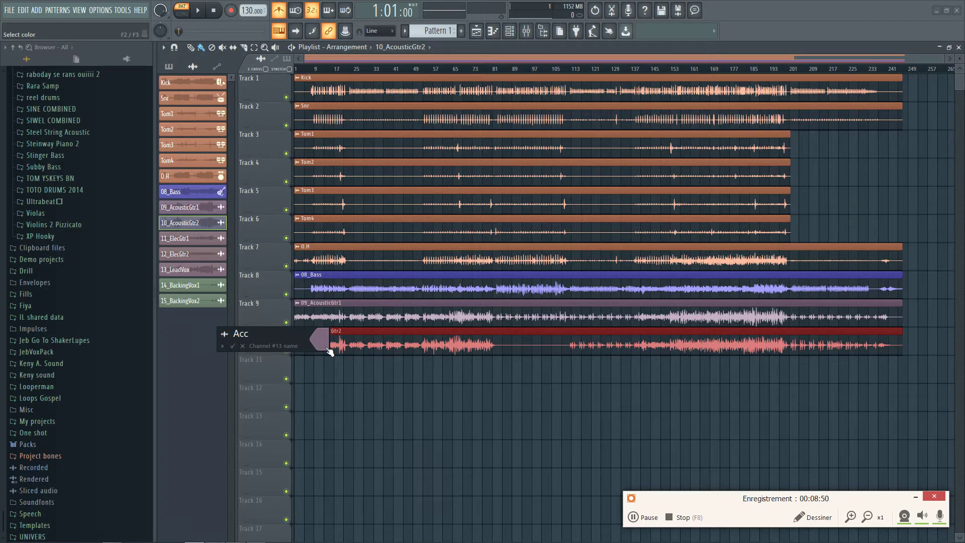
pyautogui.write('Gtr')
# - Assign a yellow-green colour and the acoustic guitar icon to the Gtr Acc clip
pyautogui.click(324, 345)
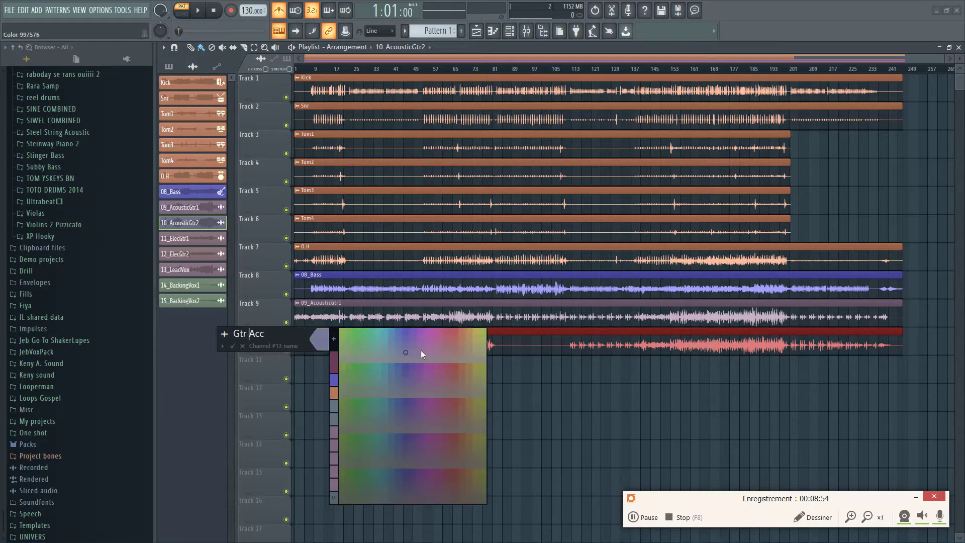
pyautogui.click(486, 332)
pyautogui.click(225, 334)
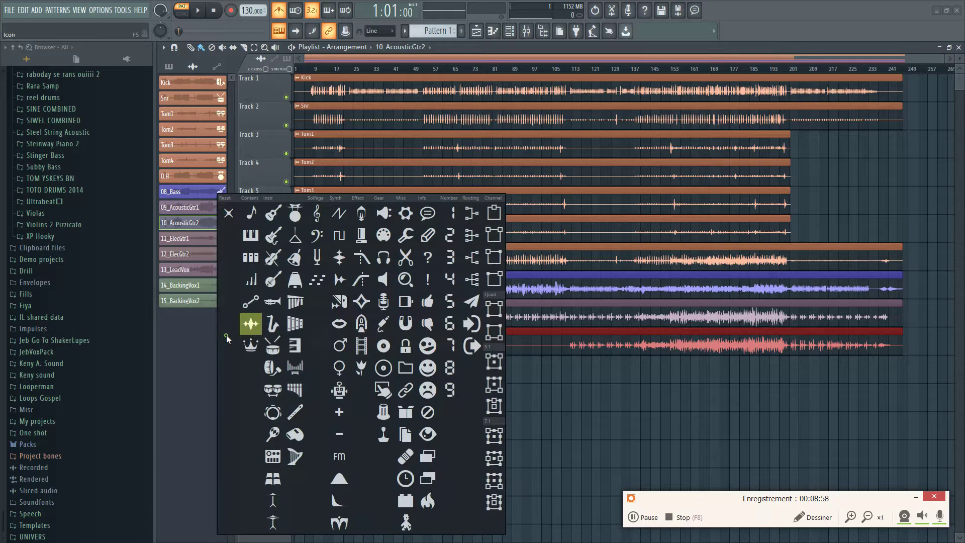
pyautogui.click(278, 215)
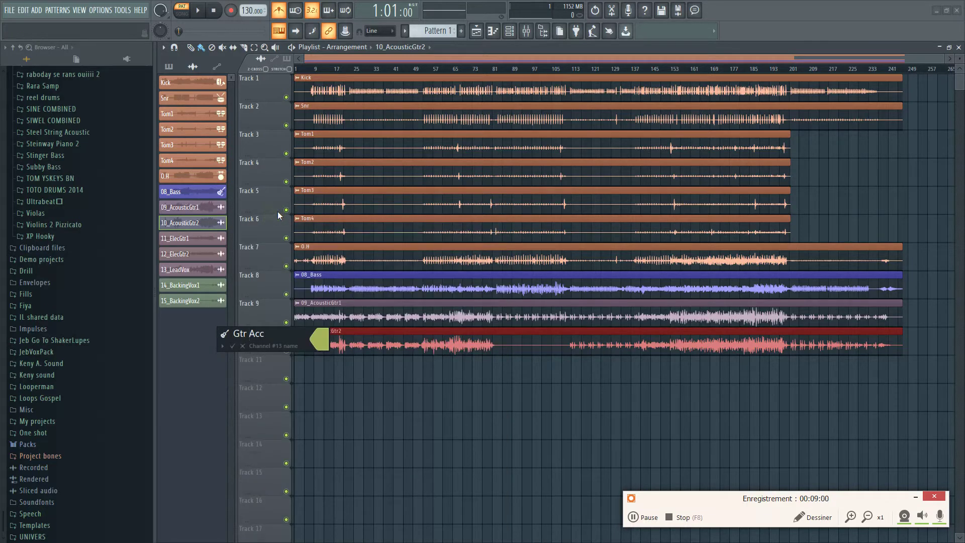
pyautogui.press('Return')
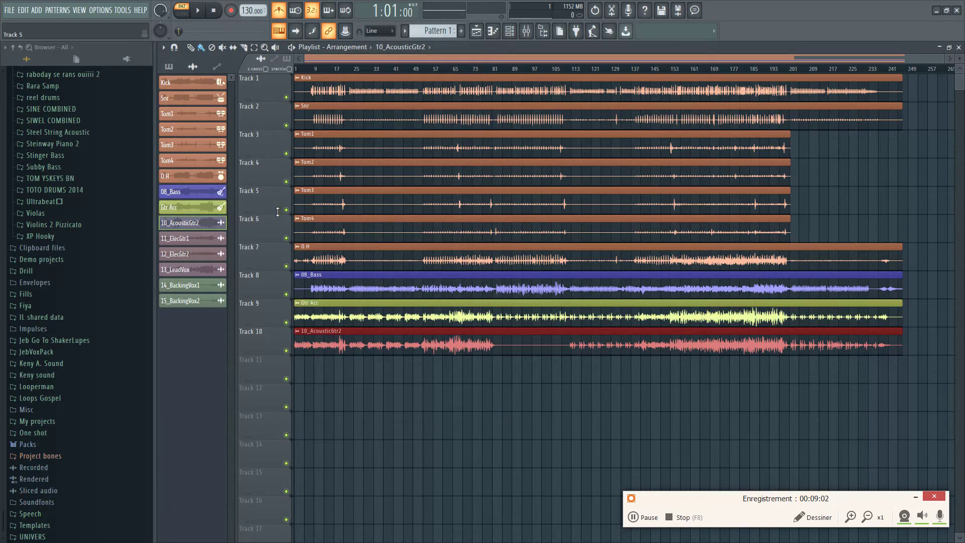
# - Rename the 10_AcousticGtr2 clip on Track 10 as Gtr Acc 2
pyautogui.click(298, 334)
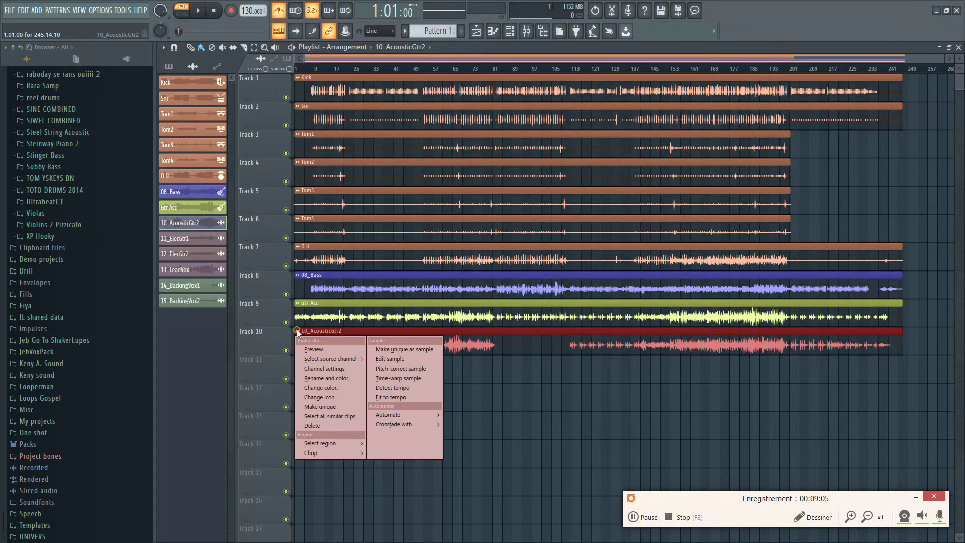
pyautogui.click(326, 378)
pyautogui.write('Gtr Acc')
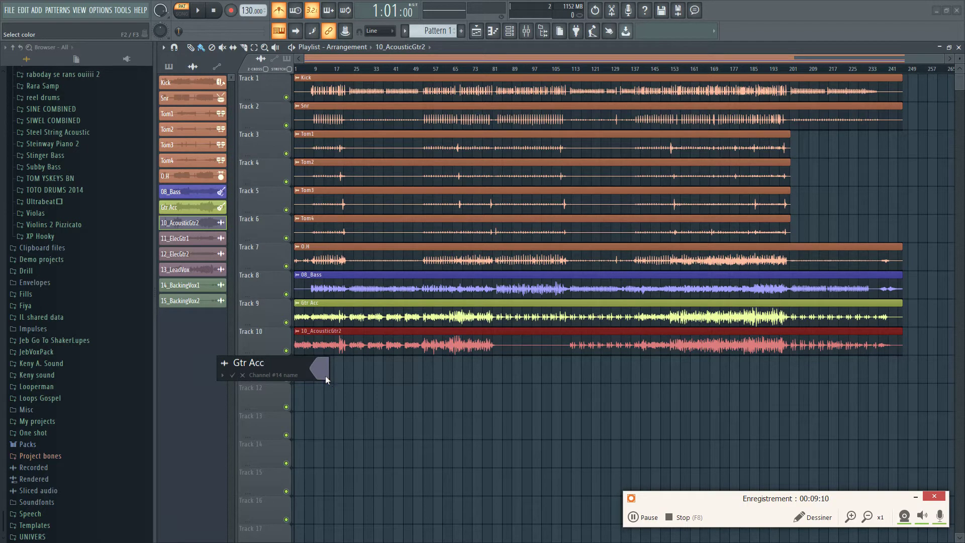
# - Give the Gtr Acc 2 clip the same yellow-green colour and acoustic guitar icon as Gtr Acc
pyautogui.click(325, 376)
pyautogui.click(337, 407)
pyautogui.click(224, 363)
pyautogui.click(269, 215)
pyautogui.press('Return')
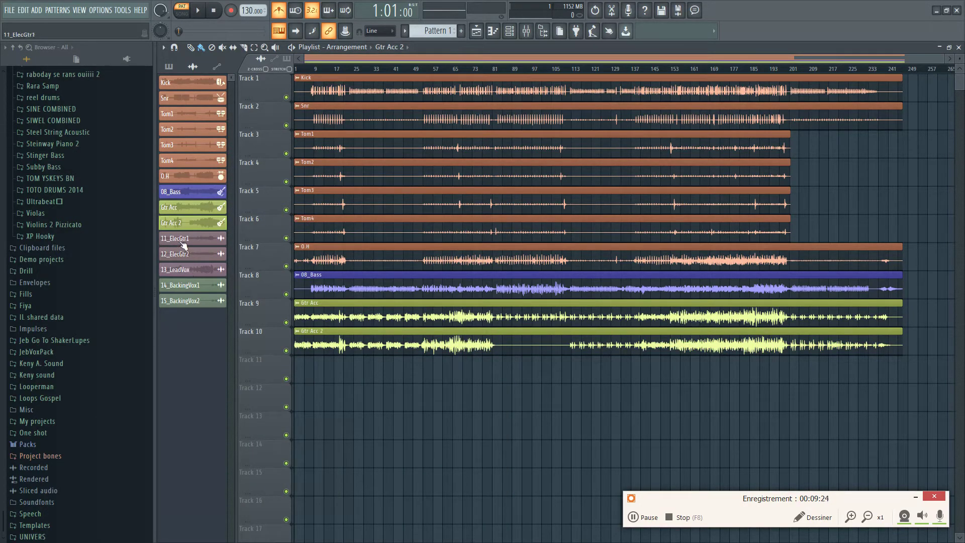
# - Place the 11_ElecGtr1 clip at the start of Track 11 and 12_ElecGtr2 at the start of Track 12
pyautogui.moveTo(185, 245); pyautogui.dragTo(301, 371)
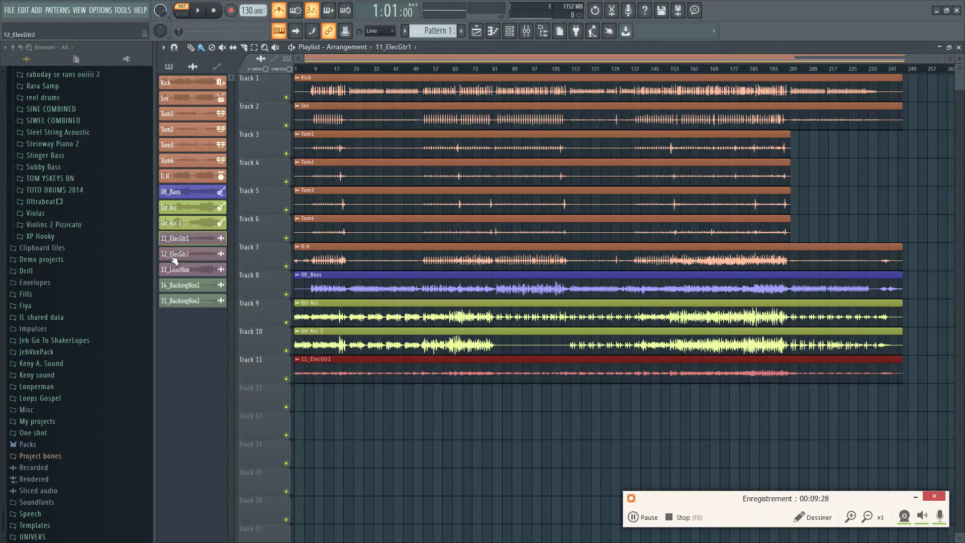
pyautogui.moveTo(174, 259); pyautogui.dragTo(300, 399)
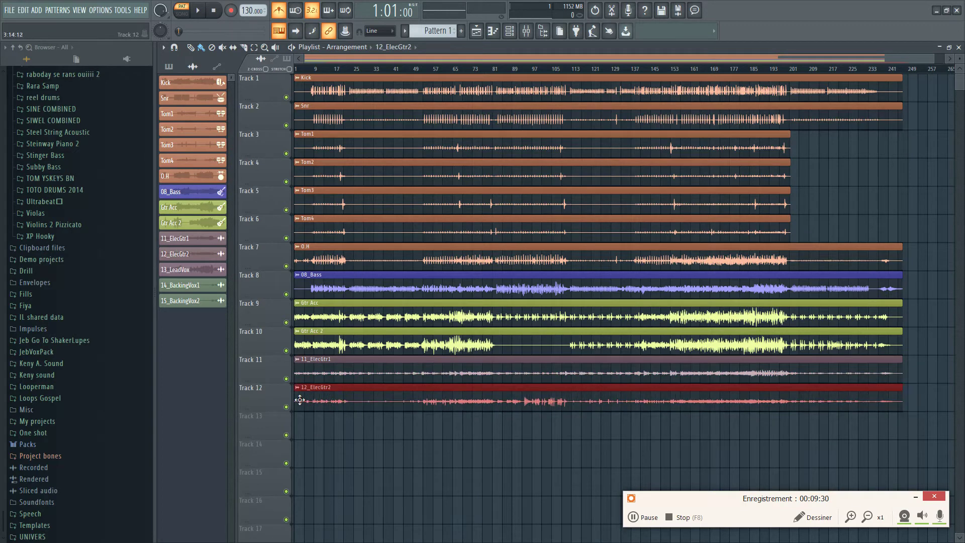
# - Rename the 11_ElecGtr1 clip on Track 11 as Gtr Elec
pyautogui.click(297, 359)
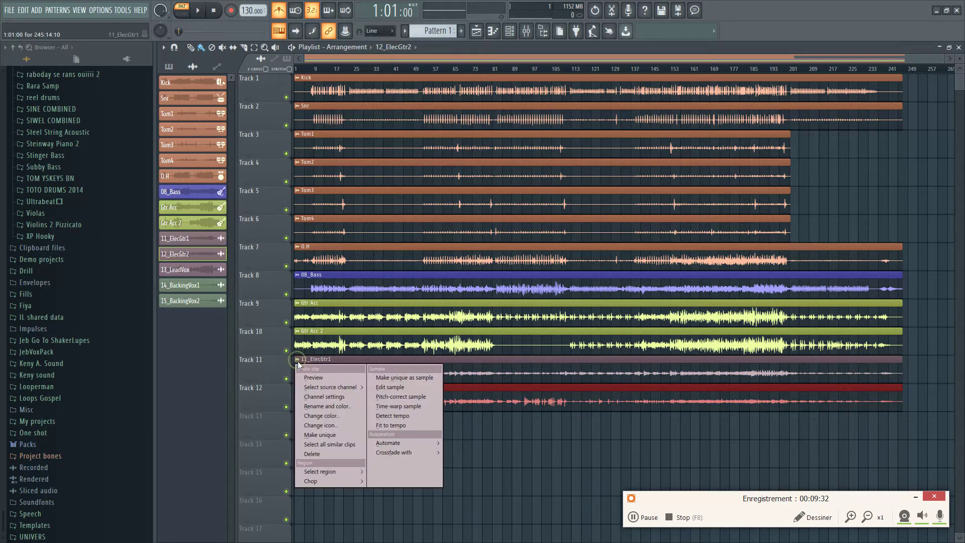
pyautogui.click(330, 406)
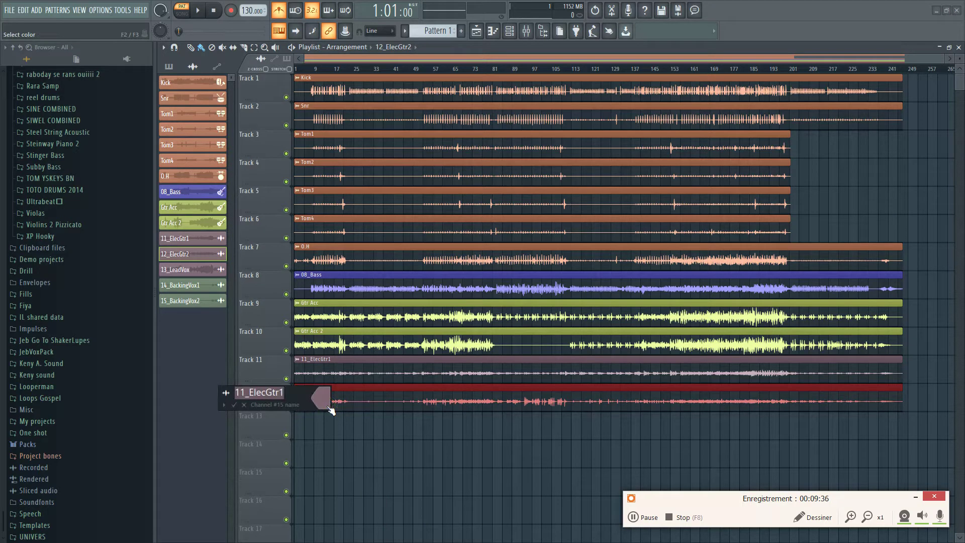
pyautogui.write('Gtr Elec')
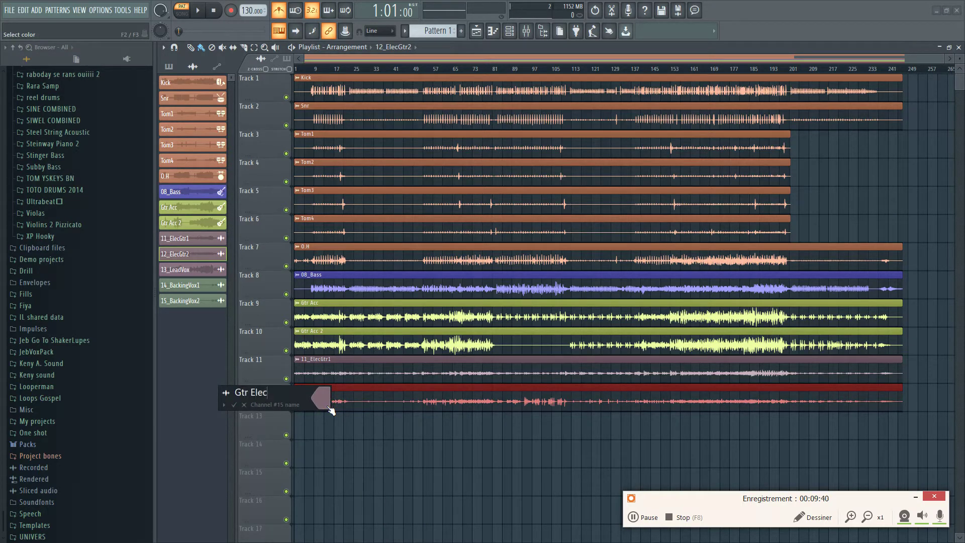
# - Give the Gtr Elec clip on Track 11 a mustard-yellow colour and the electric guitar icon
pyautogui.click(327, 405)
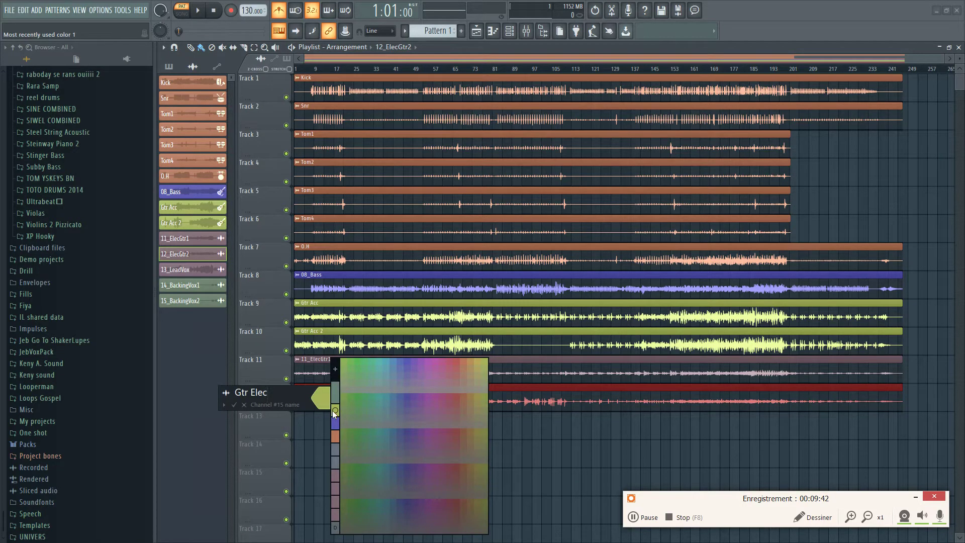
pyautogui.click(478, 360)
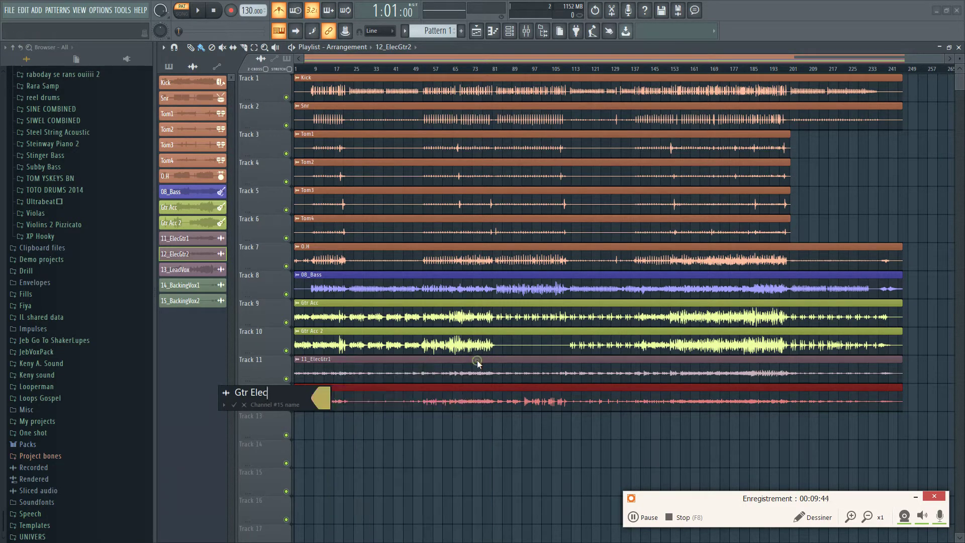
pyautogui.click(227, 394)
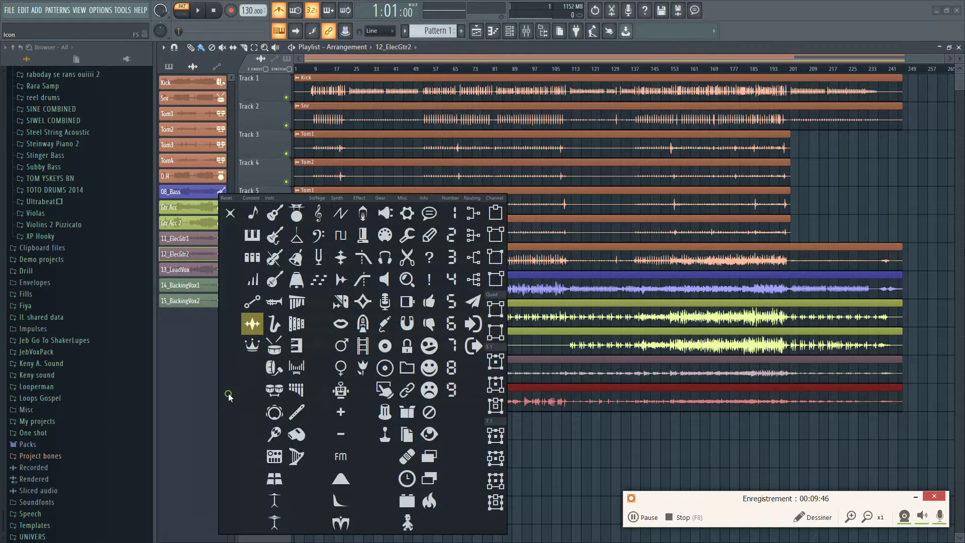
pyautogui.click(280, 244)
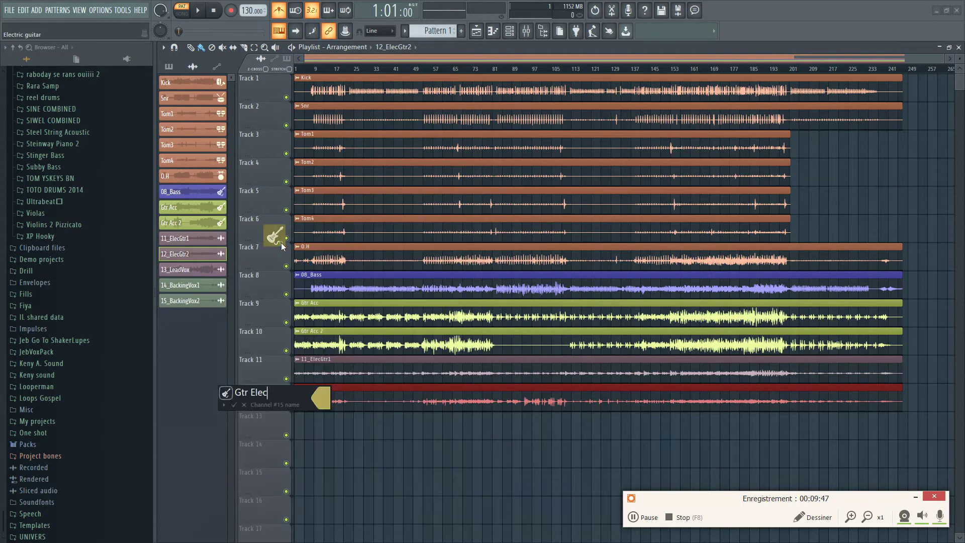
pyautogui.click(234, 404)
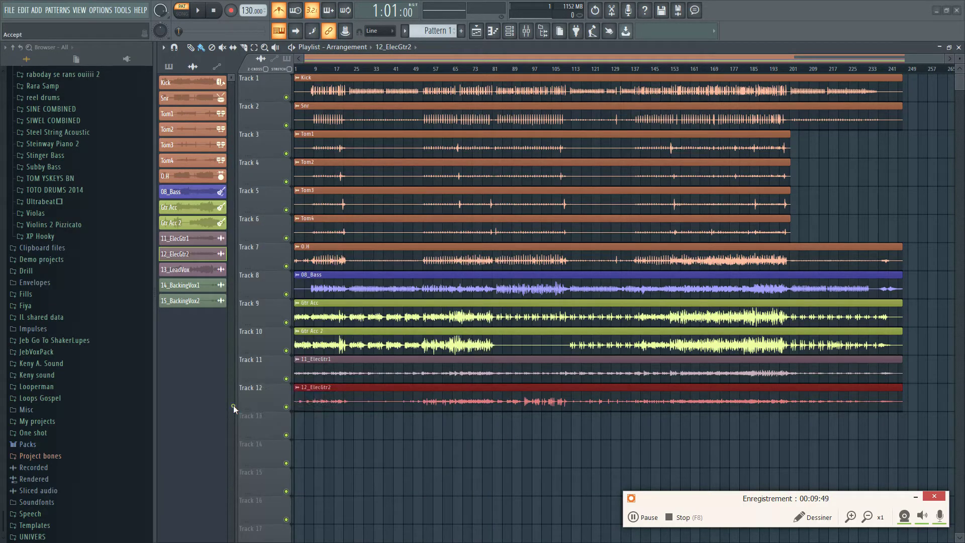
# - Rename the 12_ElecGtr2 clip on Track 12 as Gtr Elec
pyautogui.click(297, 388)
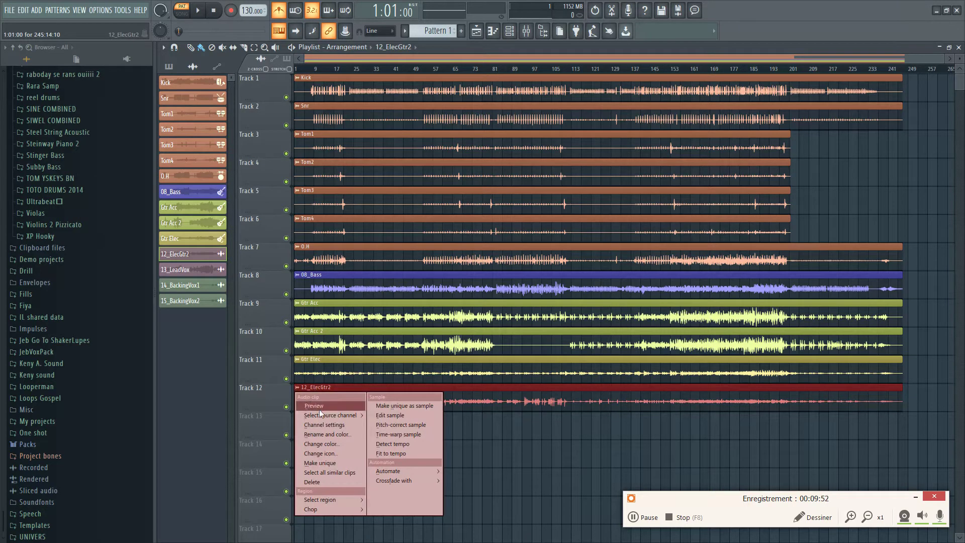
pyautogui.click(324, 433)
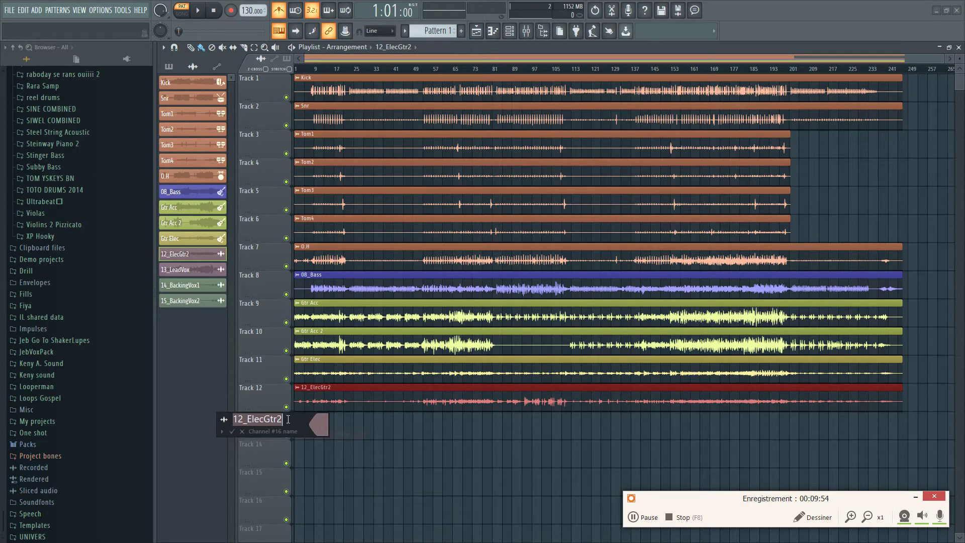
pyautogui.write('Gtr Elec')
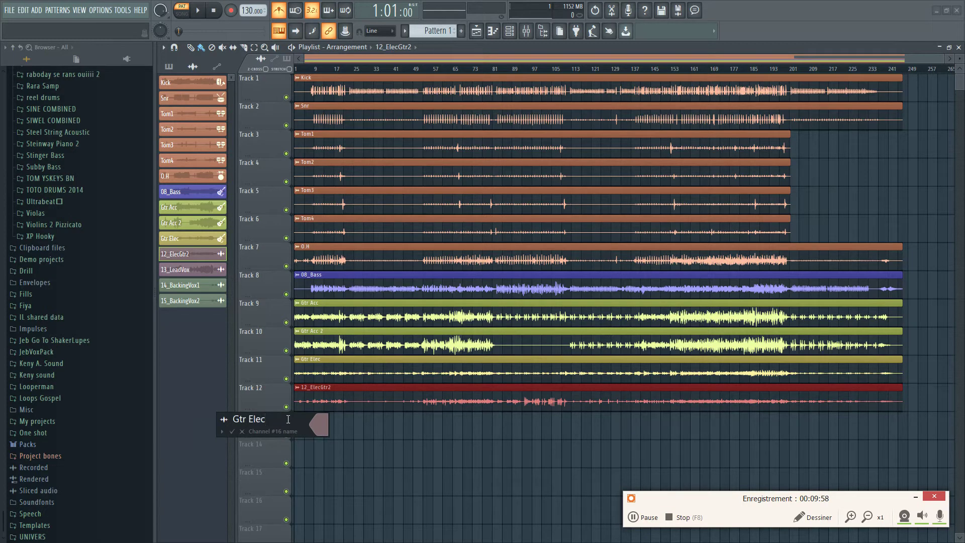
# - Give the Track 12 clip the same mustard-yellow colour and electric guitar icon as the Track 11 clip
pyautogui.click(320, 426)
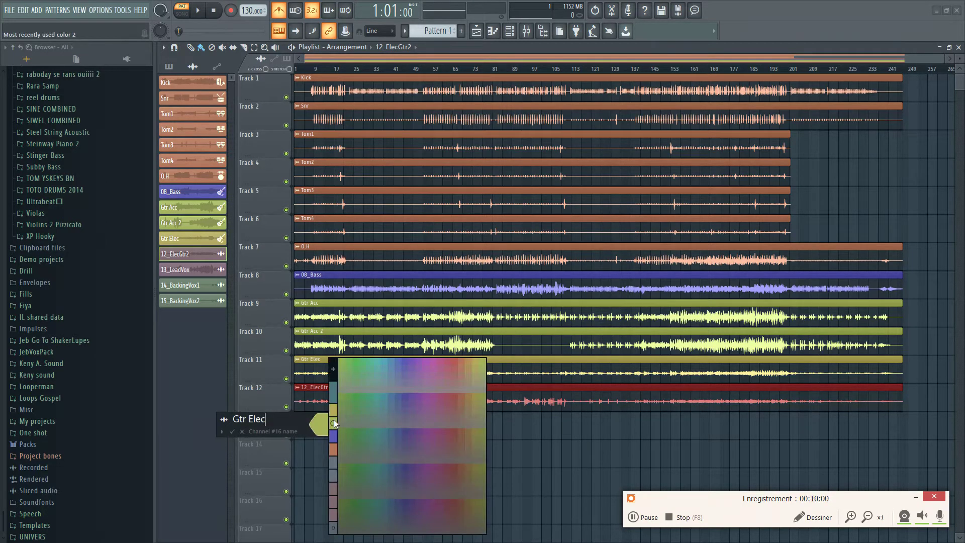
pyautogui.click(334, 410)
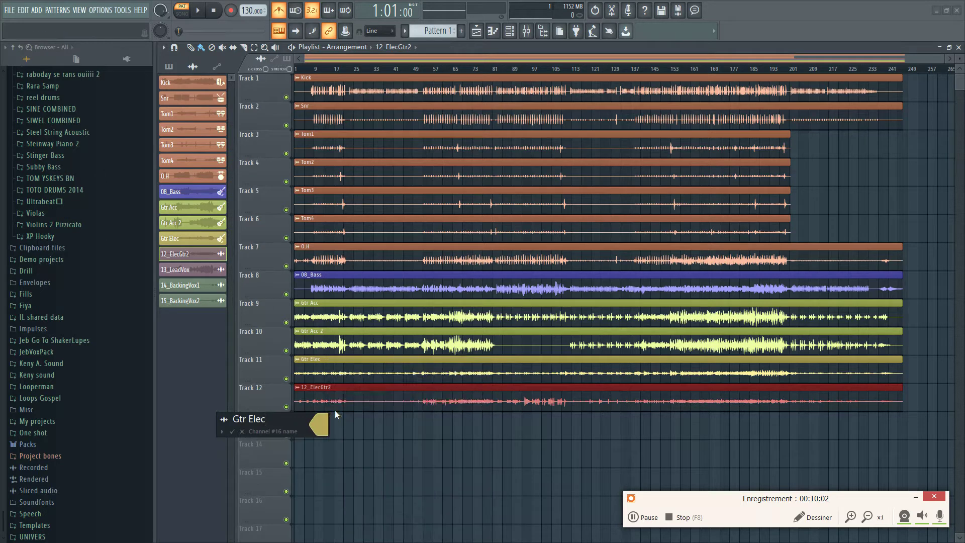
pyautogui.click(223, 422)
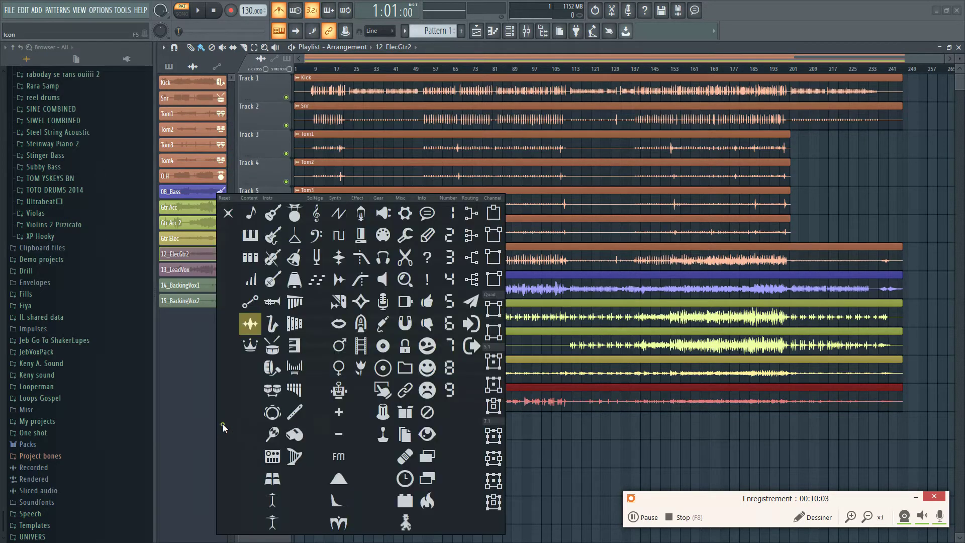
pyautogui.click(269, 243)
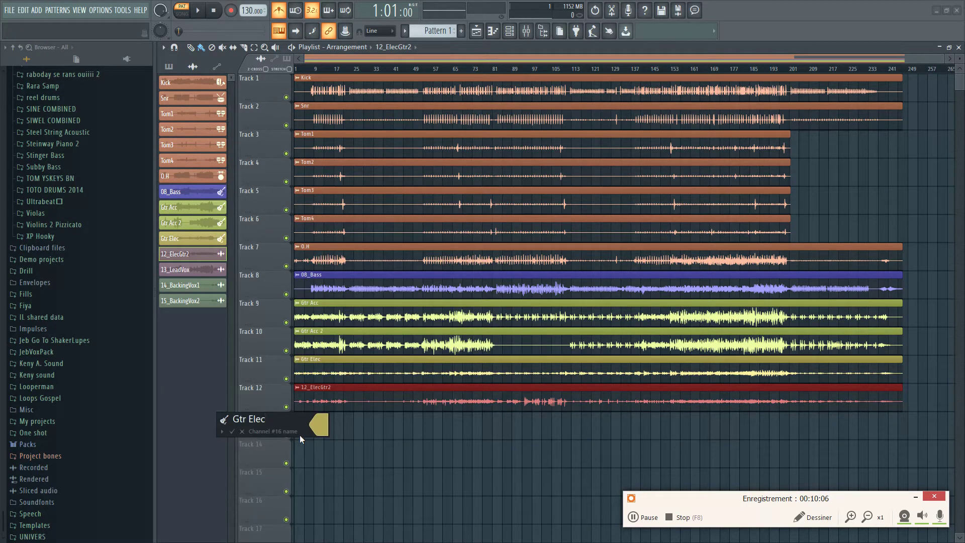
pyautogui.press('Return')
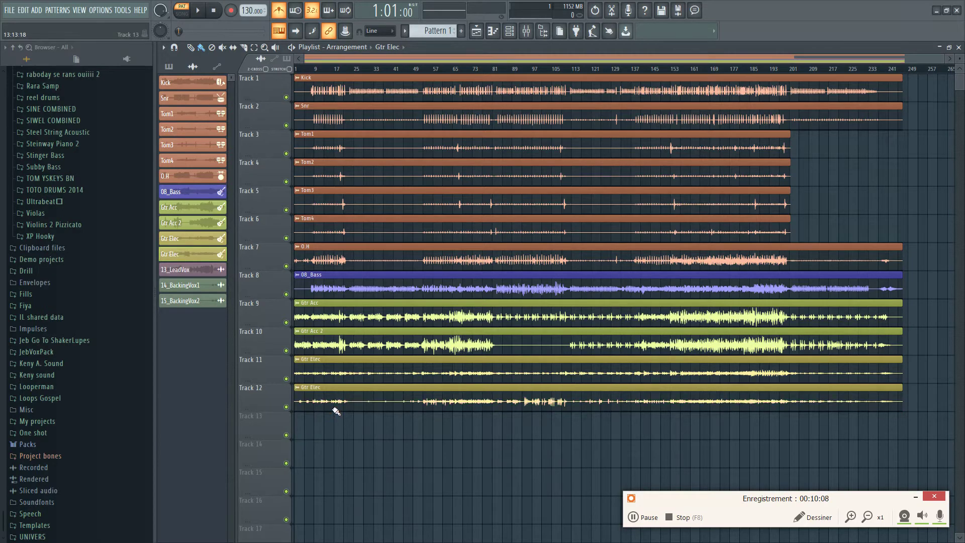
# - Extend the name of the Track 12 electric guitar clip to Gtr Elec 2
pyautogui.click(298, 388)
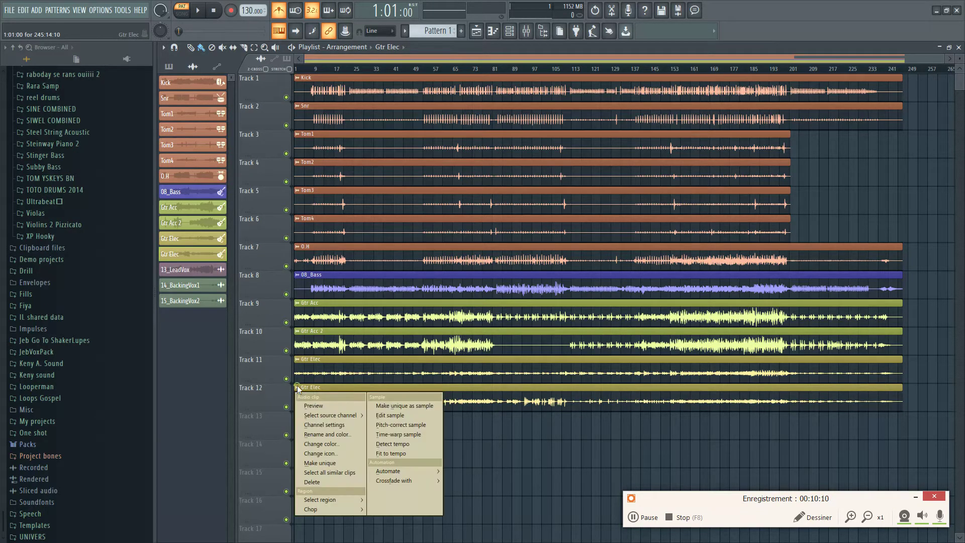
pyautogui.click(330, 435)
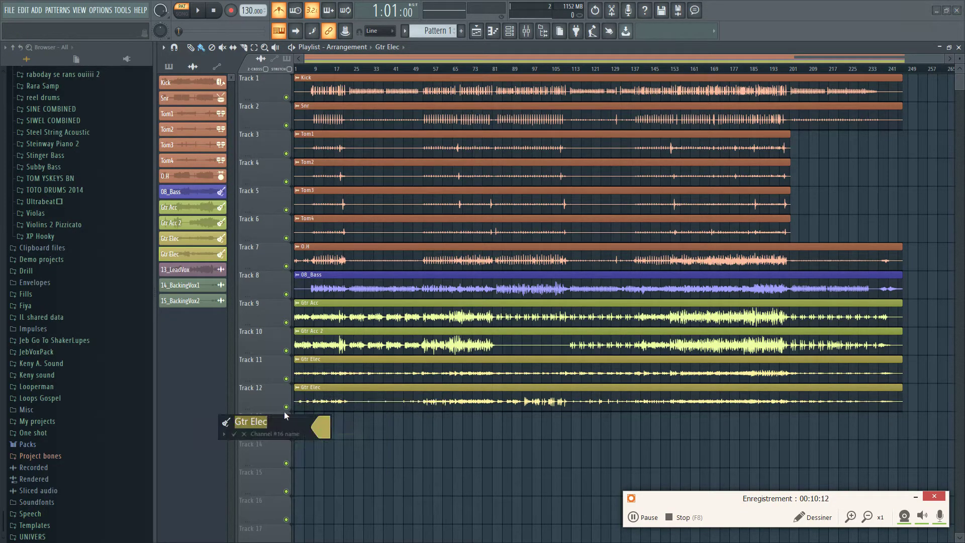
pyautogui.click(272, 423)
pyautogui.write('2')
pyautogui.press('Return')
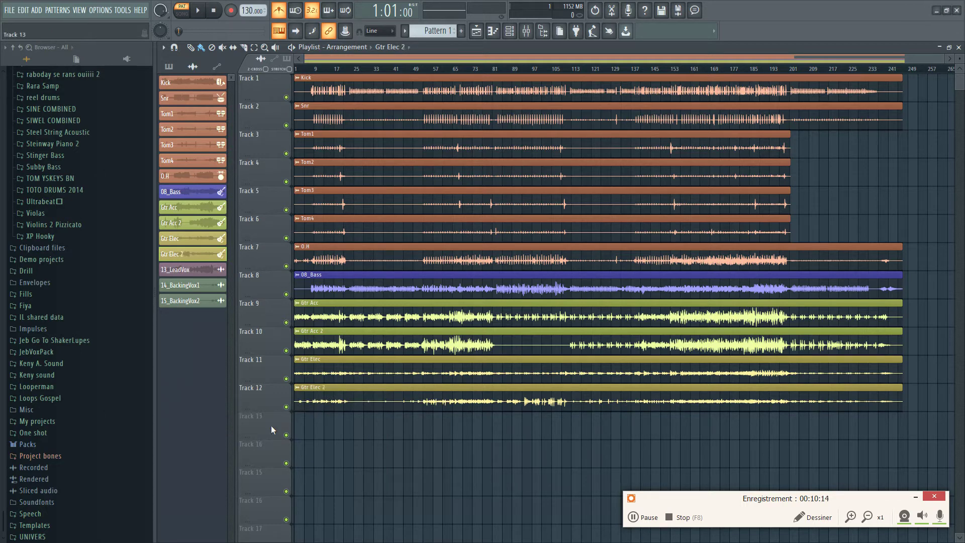
# - Extend the name of the Track 11 electric guitar clip to Gtr Elec 1
pyautogui.click(297, 358)
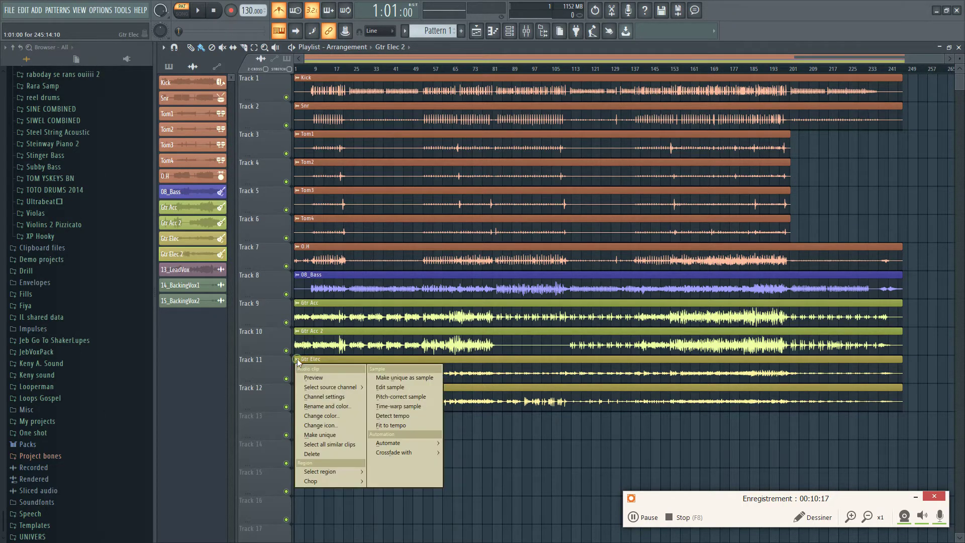
pyautogui.click(320, 407)
pyautogui.click(277, 393)
pyautogui.write('1')
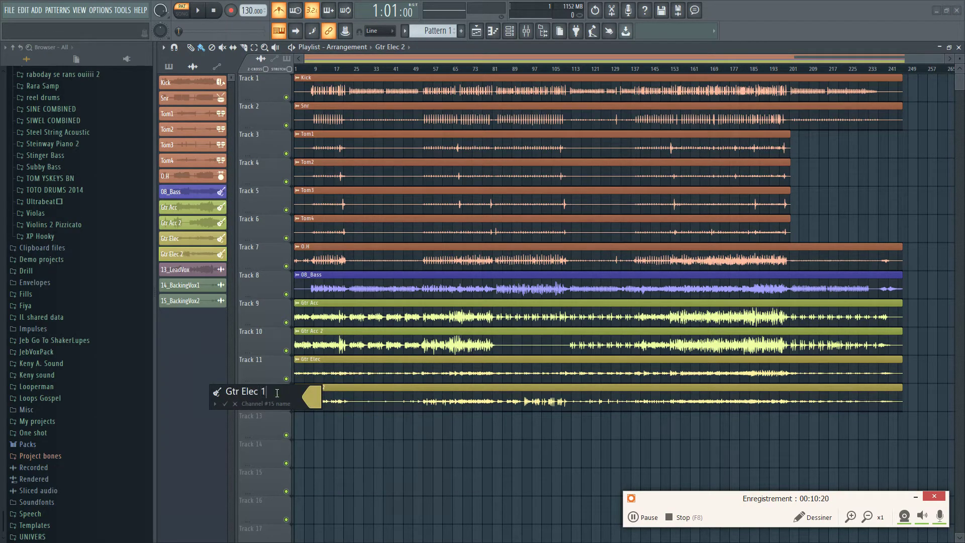
pyautogui.press('Return')
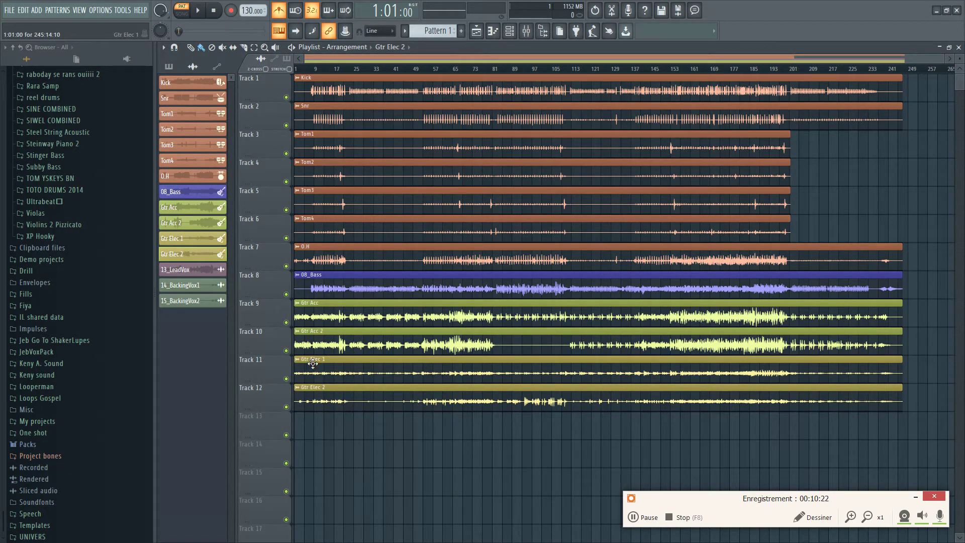
# - Place the 14_BackingVox1 clip at the start of Track 13 and 15_BackingVox2 at the start of Track 14
pyautogui.click(188, 286)
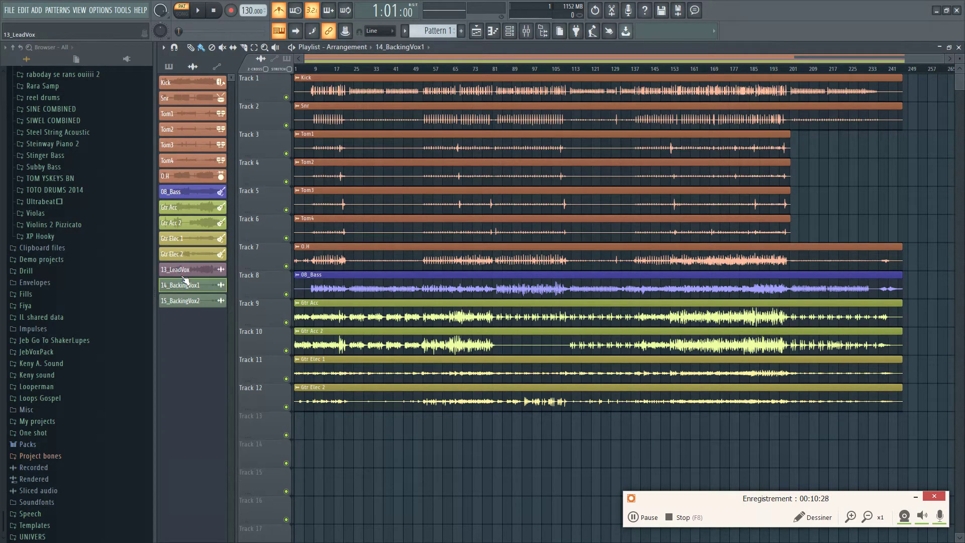
pyautogui.moveTo(187, 288); pyautogui.dragTo(300, 431)
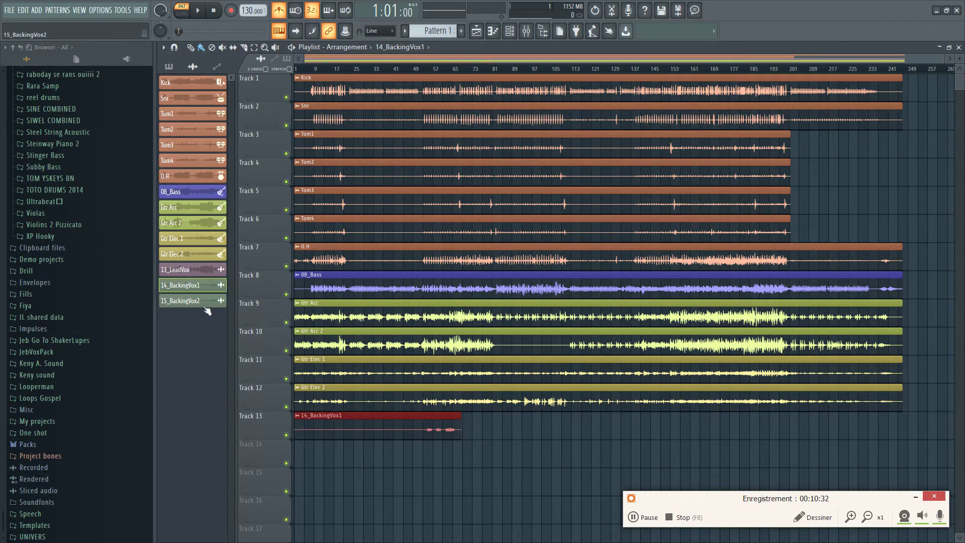
pyautogui.moveTo(230, 346); pyautogui.dragTo(302, 477)
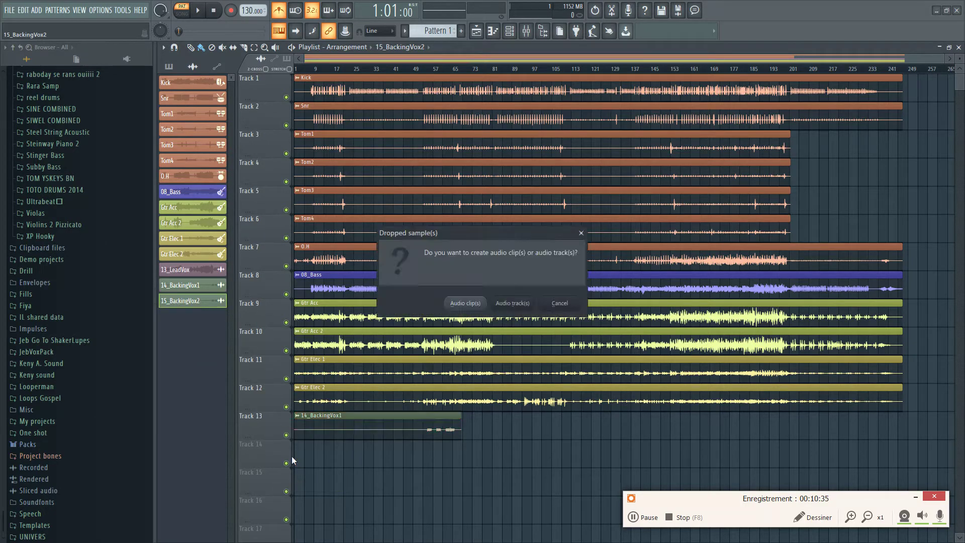
pyautogui.click(581, 233)
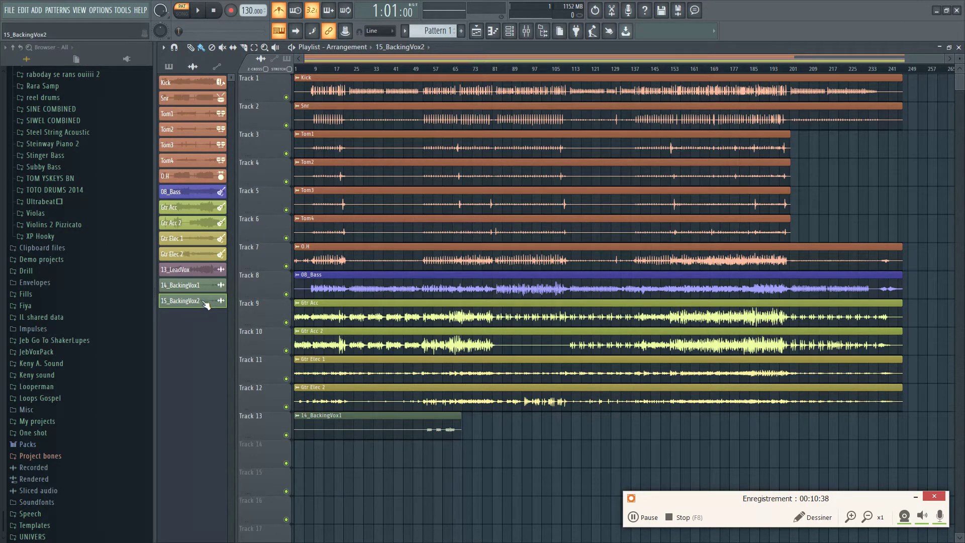
pyautogui.moveTo(206, 305); pyautogui.dragTo(297, 456)
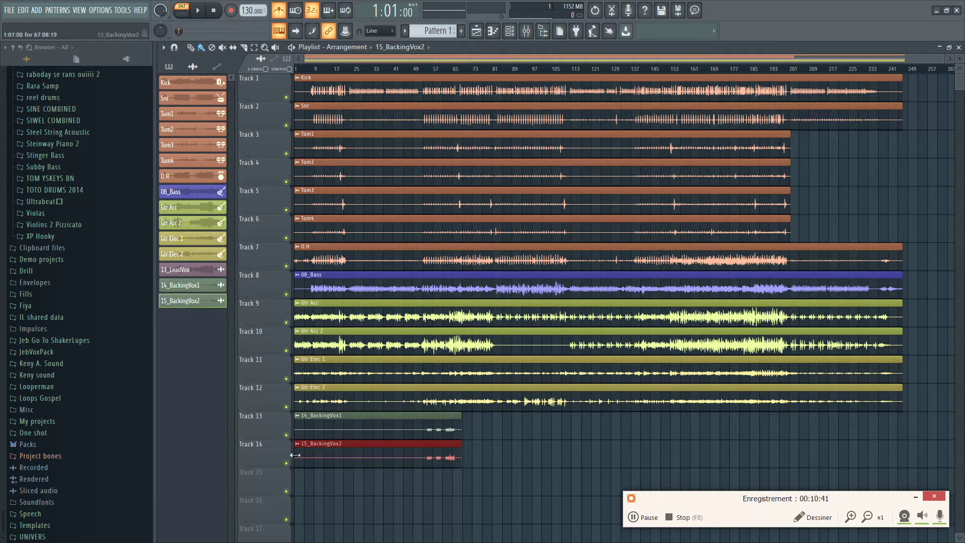
# - Rename the 14_BackingVox1 clip on Track 13 as Back L
pyautogui.click(297, 415)
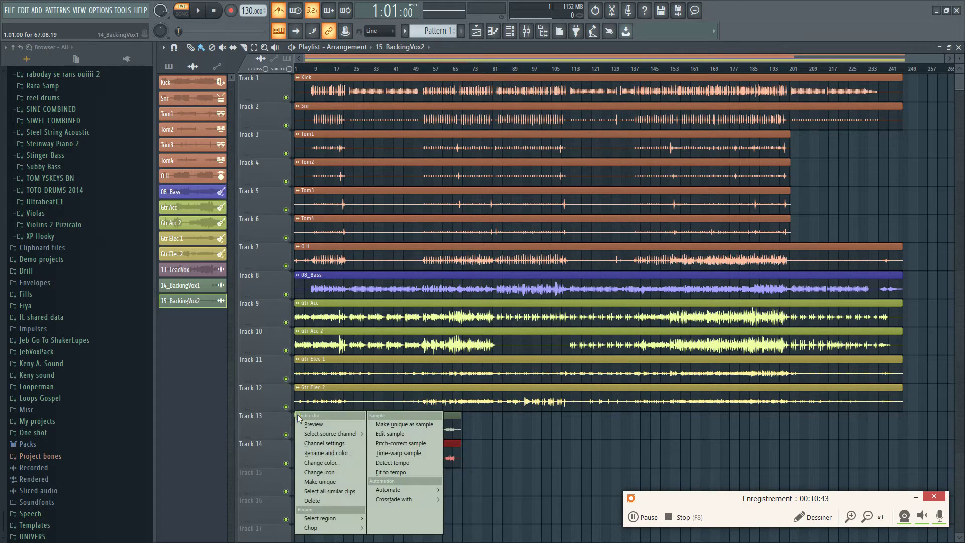
pyautogui.click(327, 453)
pyautogui.write('Back')
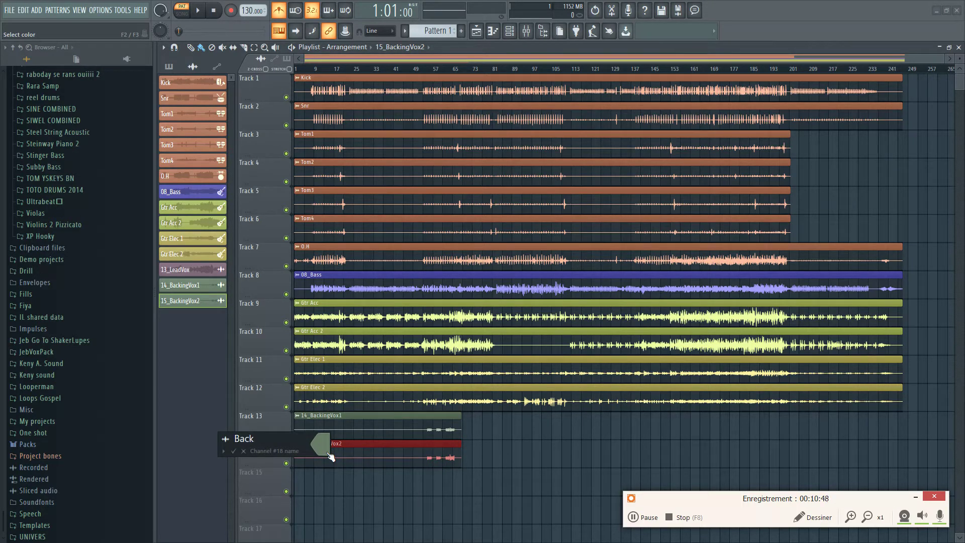
pyautogui.write(' L')
# - Assign a light cyan-blue colour and the microphone icon to the Back L clip
pyautogui.click(327, 451)
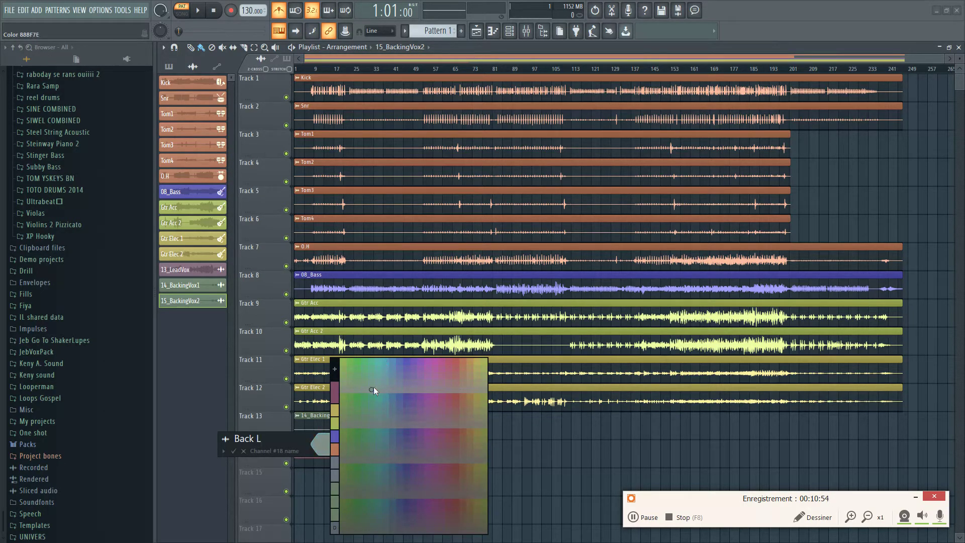
pyautogui.click(387, 360)
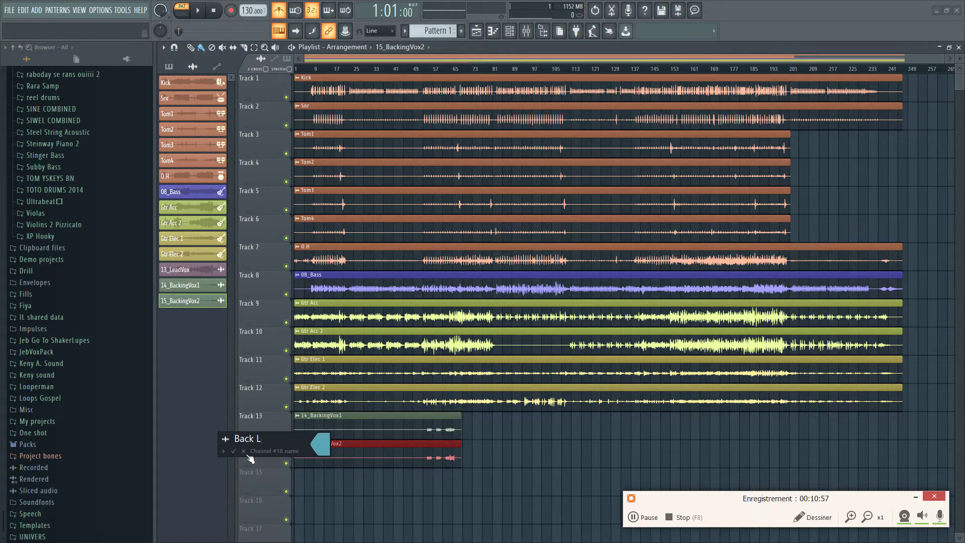
pyautogui.click(227, 439)
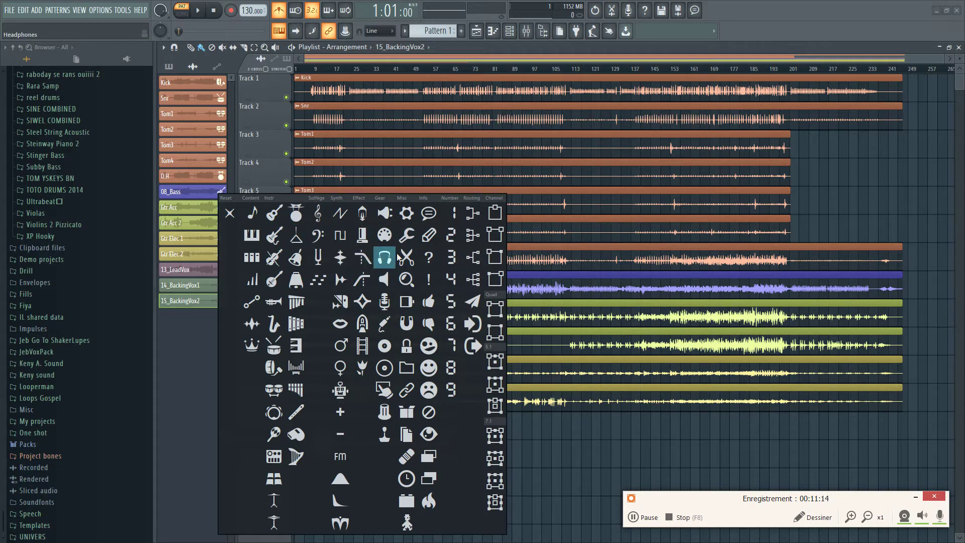
pyautogui.click(385, 302)
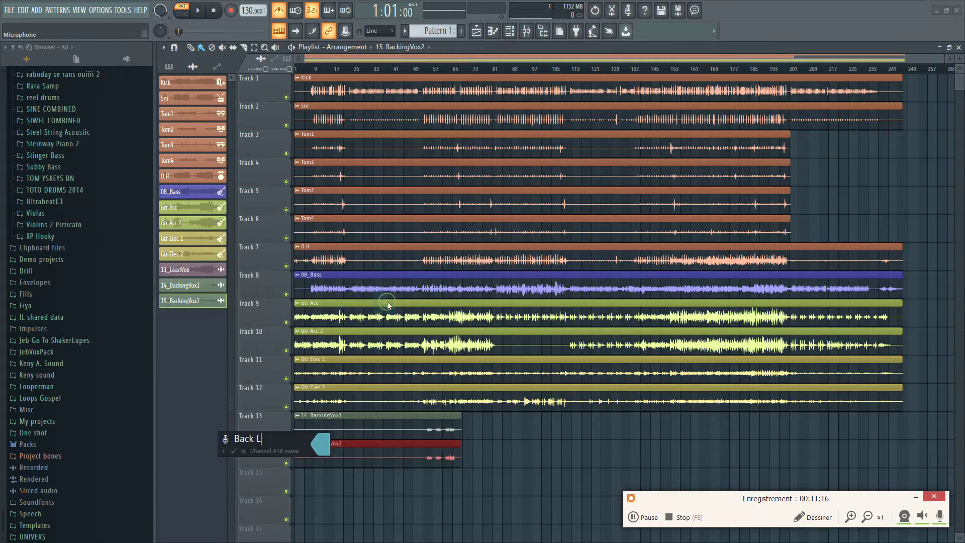
pyautogui.press('Return')
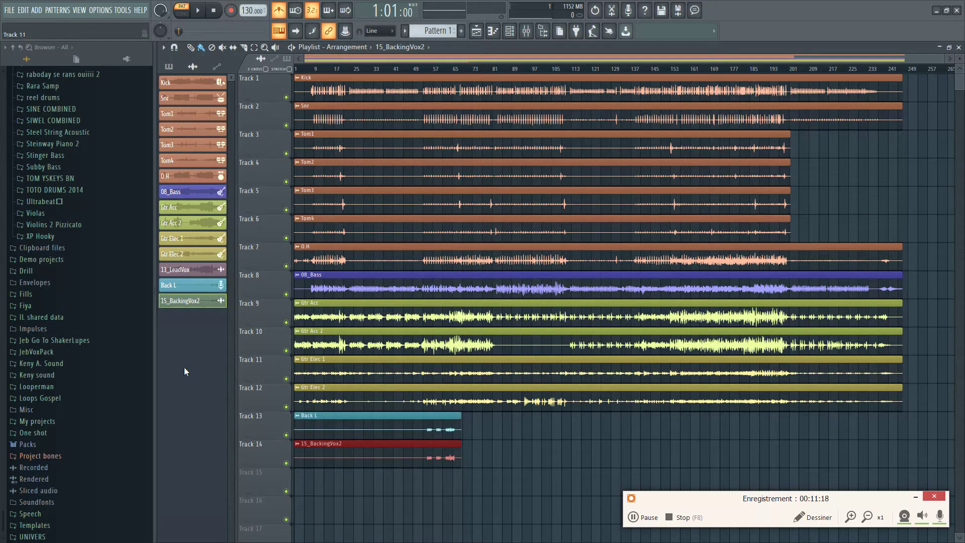
# - Rename the 15_BackingVox2 clip on Track 14 as Back R
pyautogui.click(297, 444)
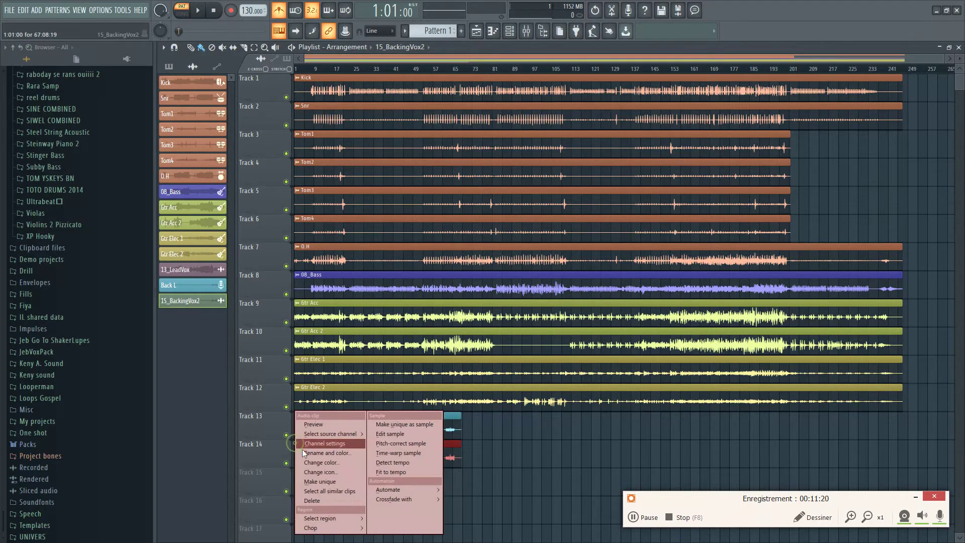
pyautogui.click(330, 453)
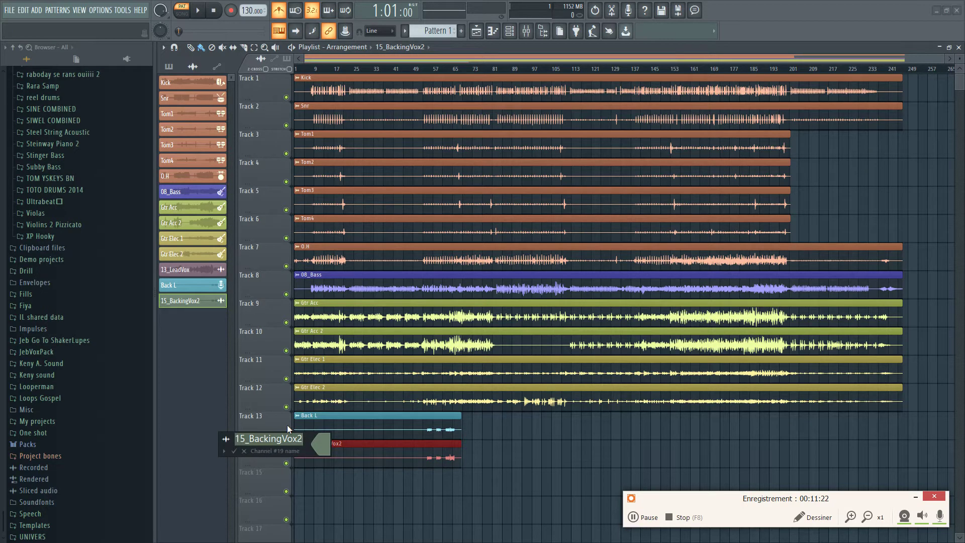
pyautogui.write('Back ')
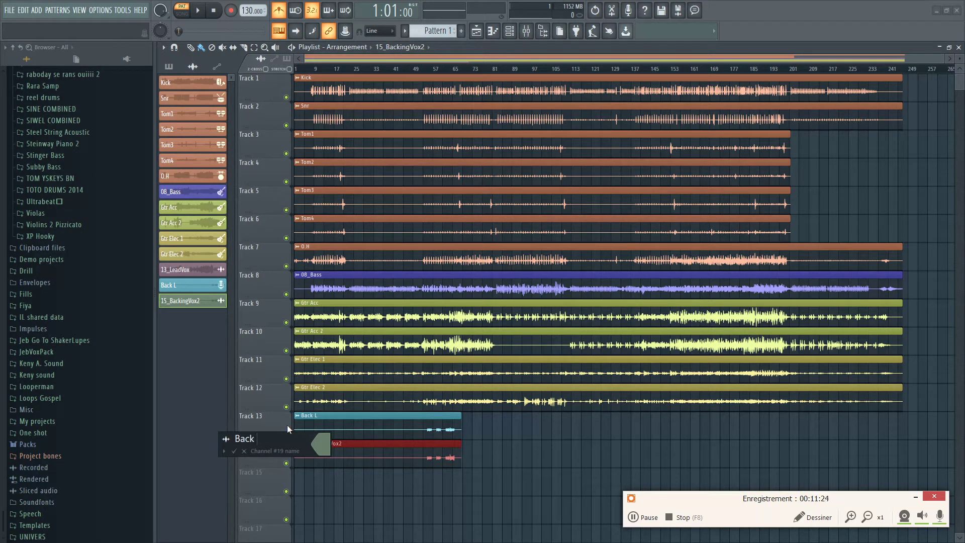
pyautogui.write('R')
# - Give the Back R clip the same light cyan-blue colour as Back L and the microphone icon
pyautogui.click(322, 444)
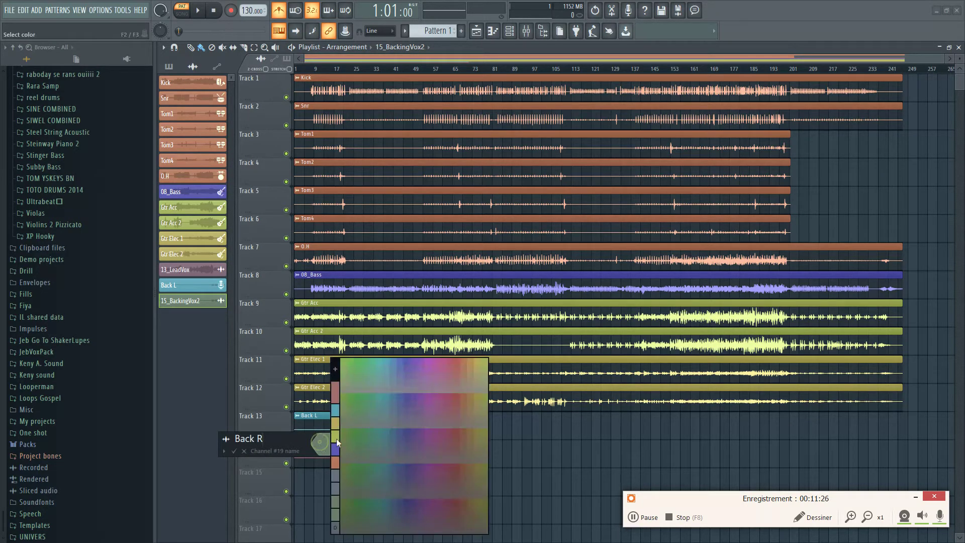
pyautogui.click(336, 409)
pyautogui.click(226, 439)
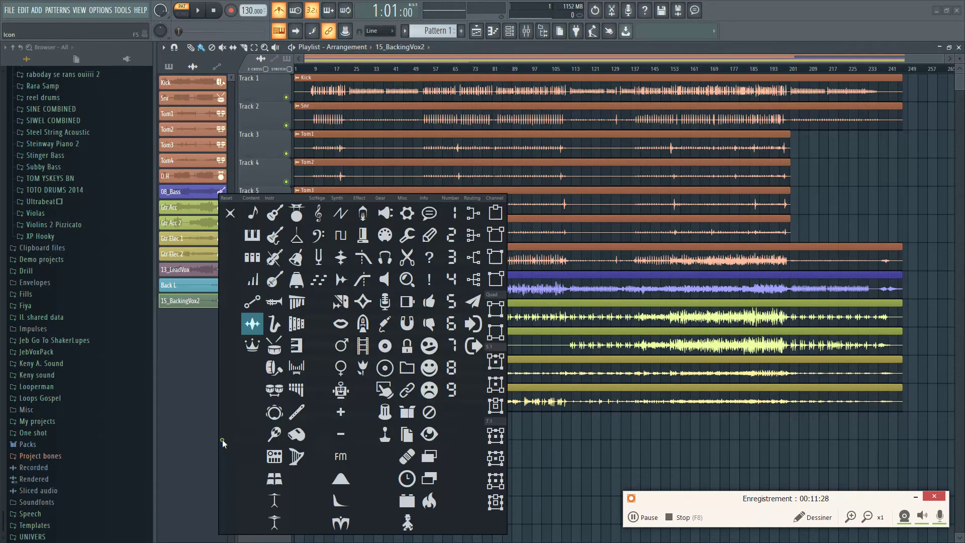
pyautogui.click(388, 295)
pyautogui.press('Return')
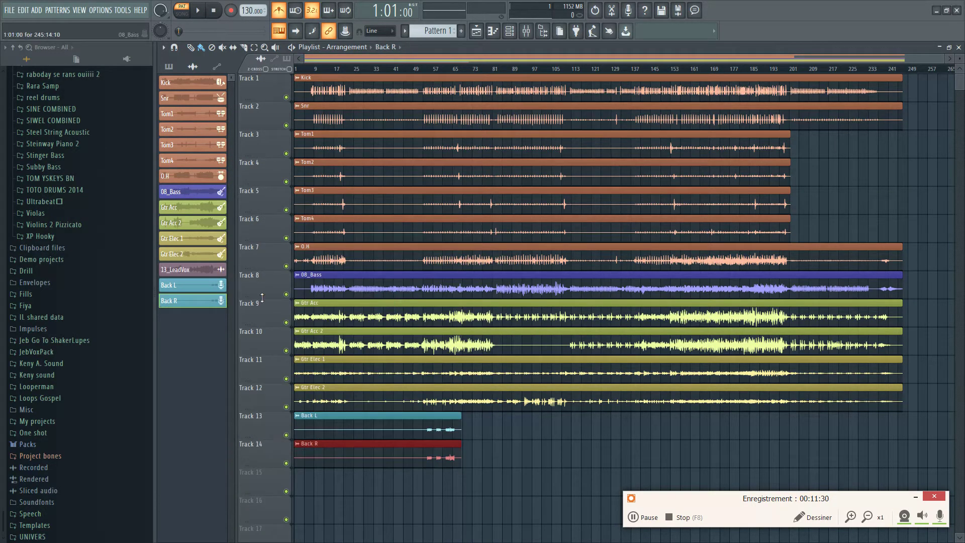
# - Place the 13_LeadVox clip at the start of Track 15 and rename it Lead Vox
pyautogui.moveTo(186, 271); pyautogui.dragTo(297, 486)
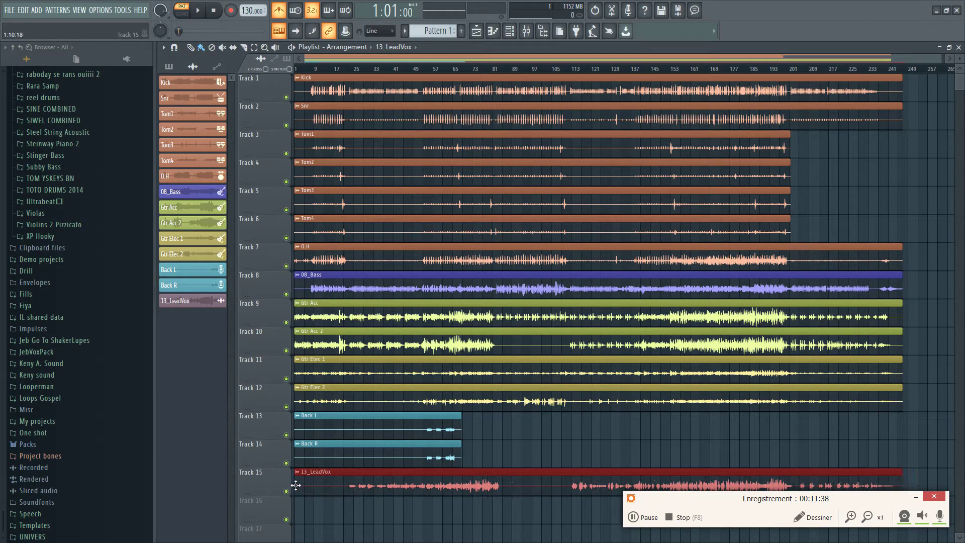
pyautogui.rightClick(300, 472)
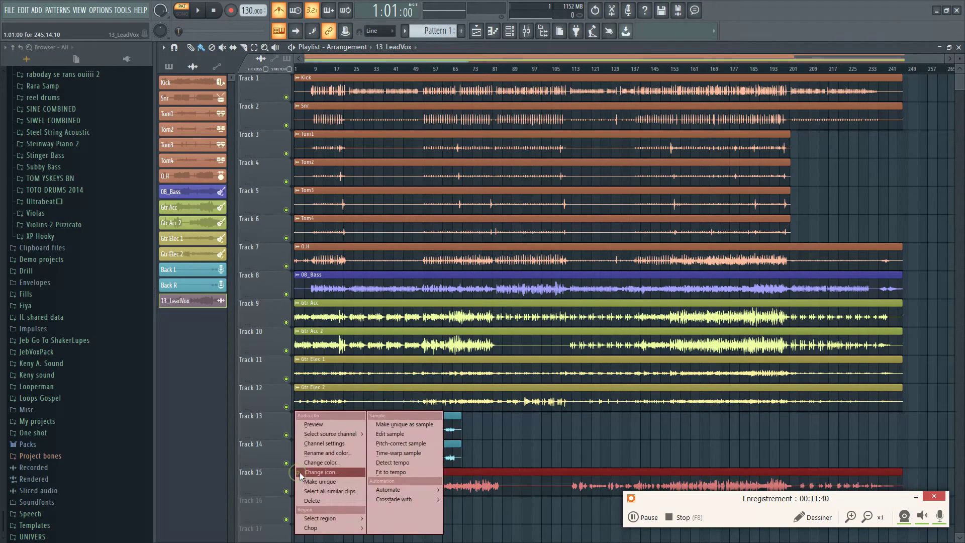
pyautogui.click(336, 454)
pyautogui.write('L')
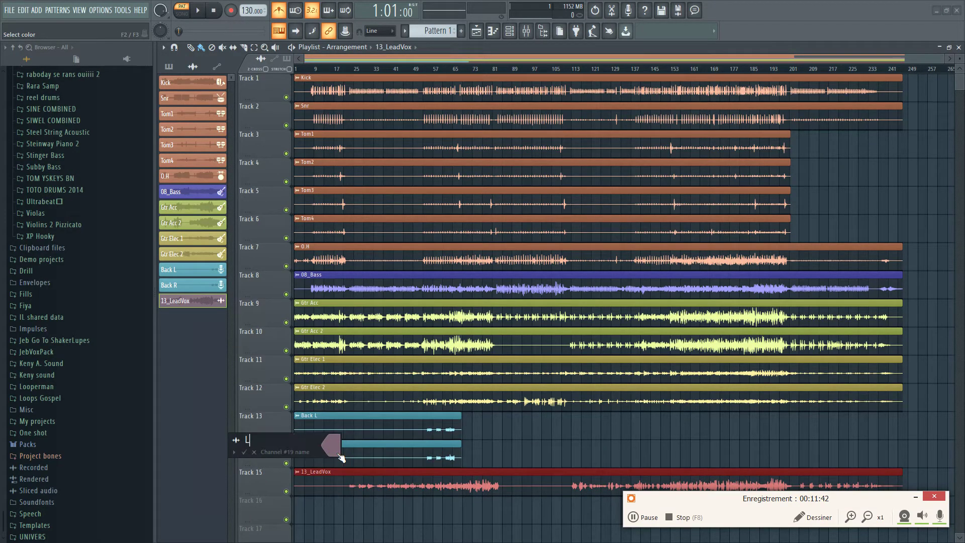
pyautogui.write('ead Vox')
# - Give the Lead Vox clip a custom saturated blue colour with RGB values 17, 0, 230
pyautogui.click(338, 453)
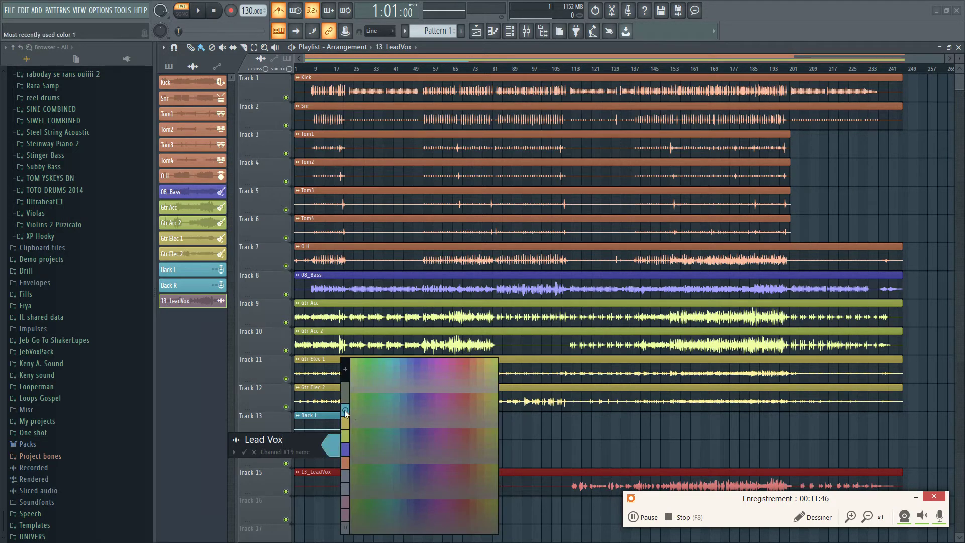
pyautogui.click(346, 368)
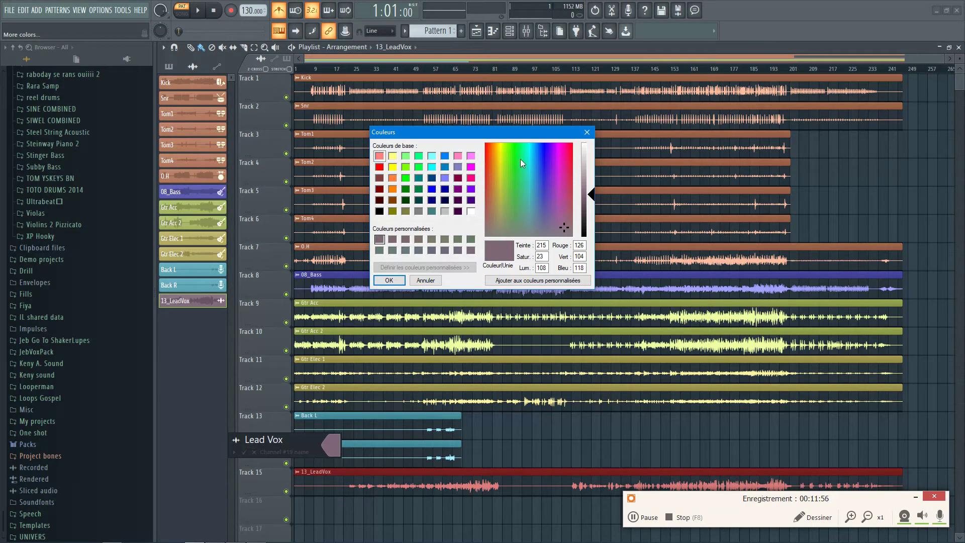
pyautogui.click(545, 161)
pyautogui.click(543, 186)
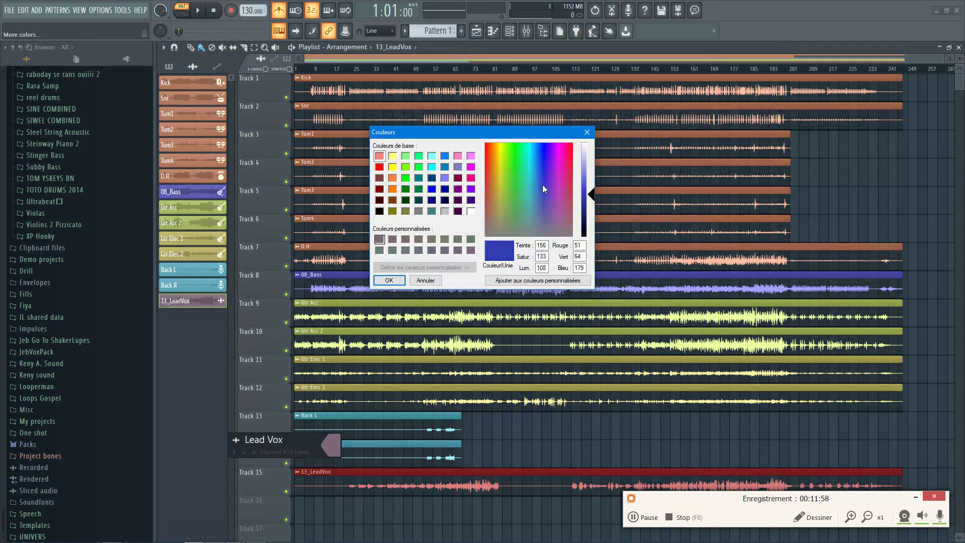
pyautogui.moveTo(544, 188); pyautogui.dragTo(545, 143)
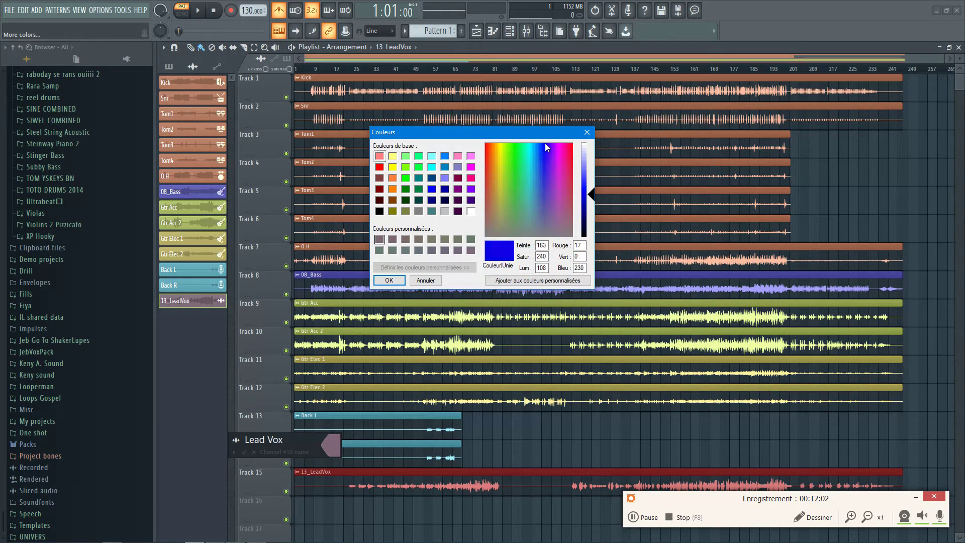
pyautogui.click(392, 280)
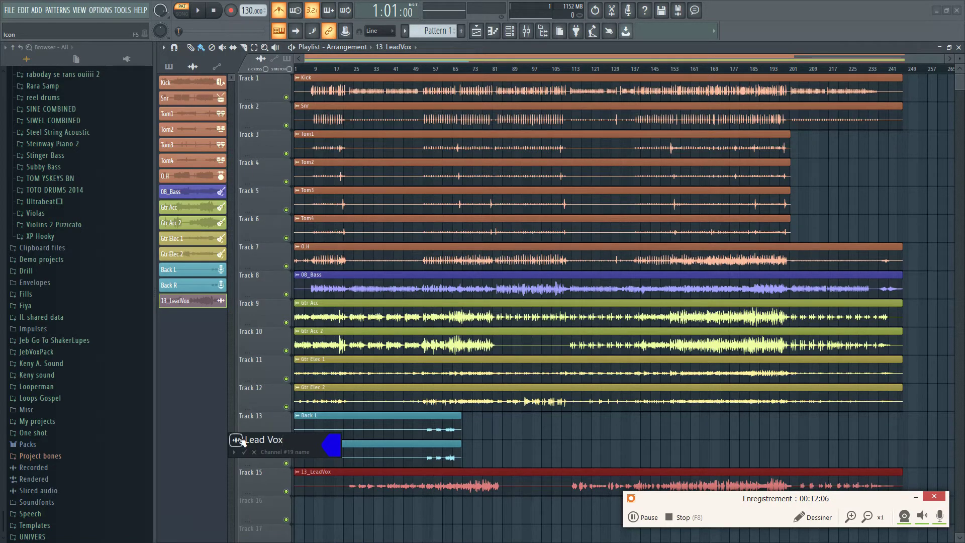
# - Assign the microphone icon to the Lead Vox clip and apply its new name and colour
pyautogui.click(236, 440)
pyautogui.click(392, 300)
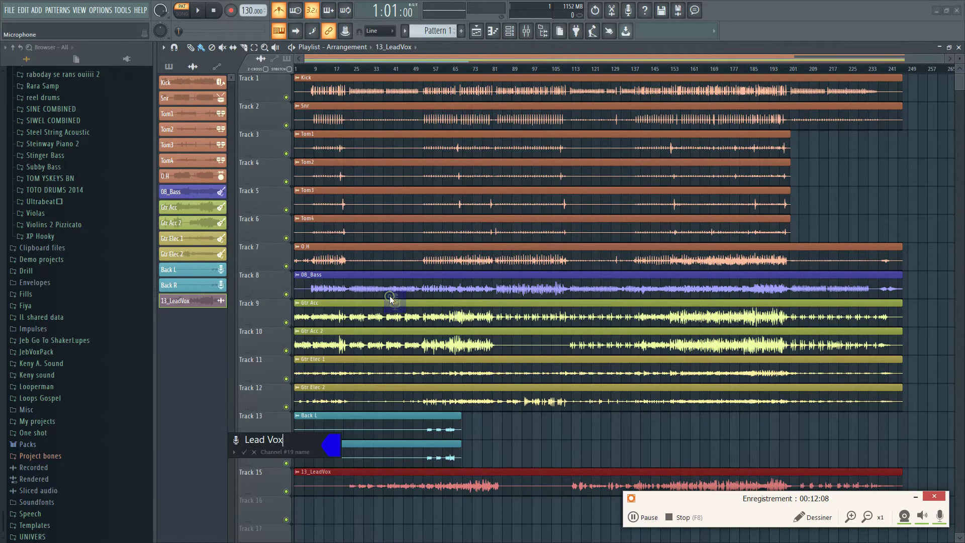
pyautogui.press('Return')
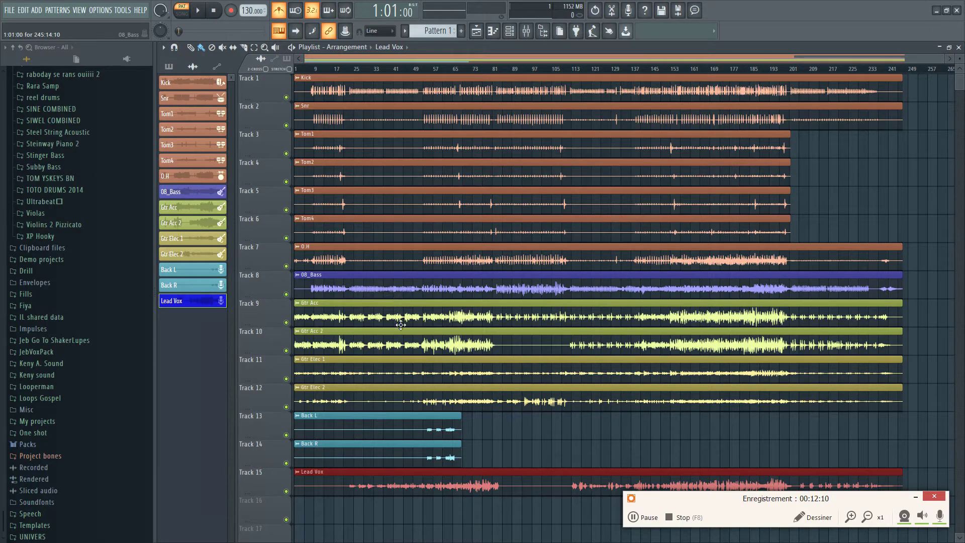
# - Show the Channel rack and select all channels from Kick to Lead Vox
pyautogui.click(438, 56)
pyautogui.moveTo(438, 56); pyautogui.dragTo(438, 58)
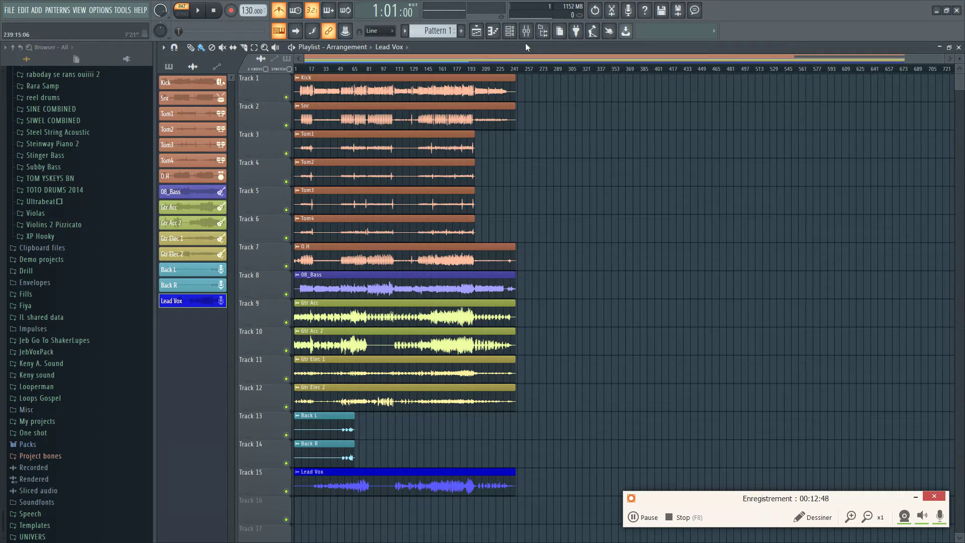
pyautogui.click(509, 31)
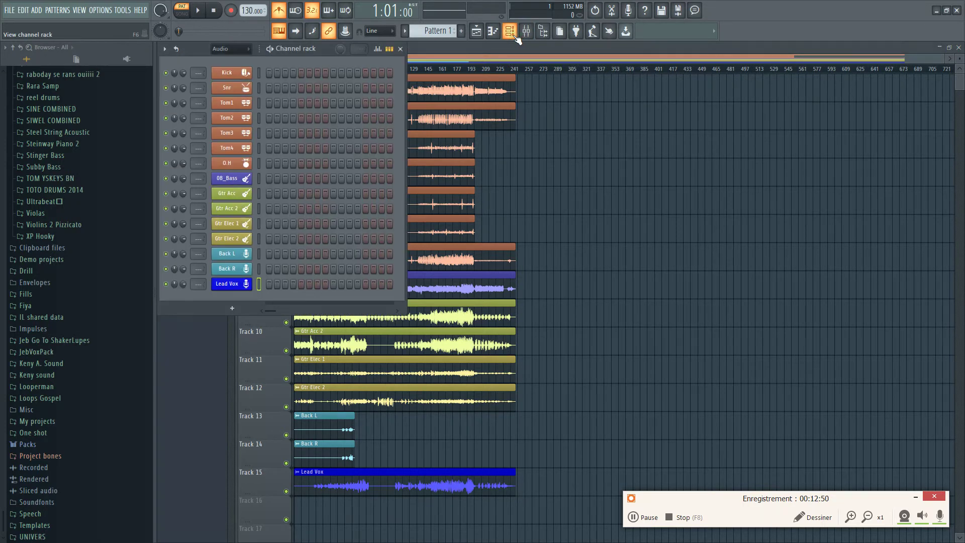
pyautogui.doubleClick(259, 74)
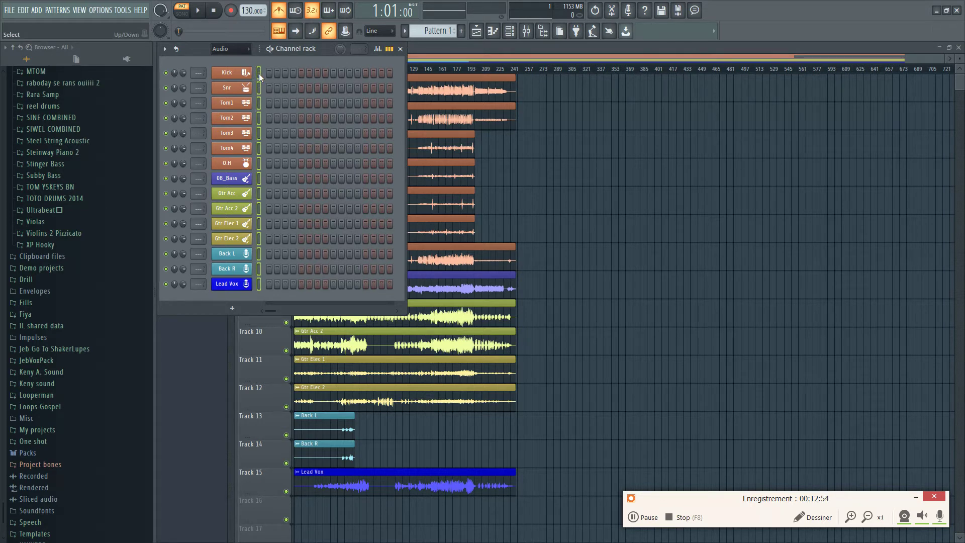
pyautogui.click(258, 74)
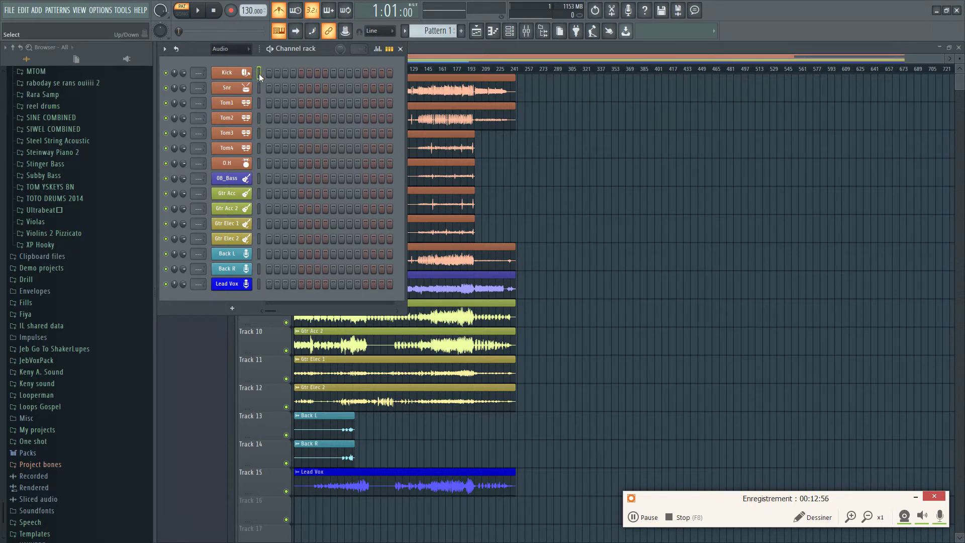
pyautogui.doubleClick(259, 74)
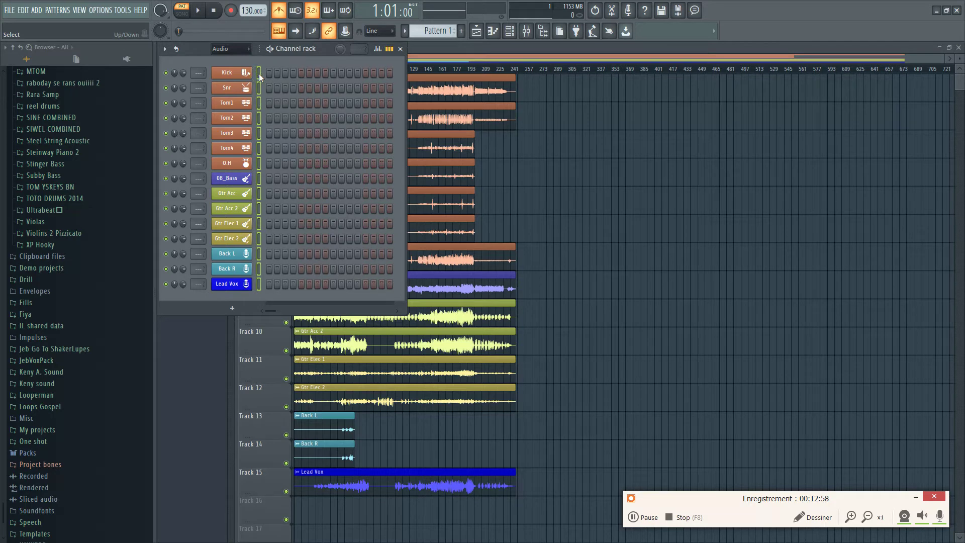
# - Route the selected channels to consecutive mixer tracks starting from Insert 1
pyautogui.click(527, 31)
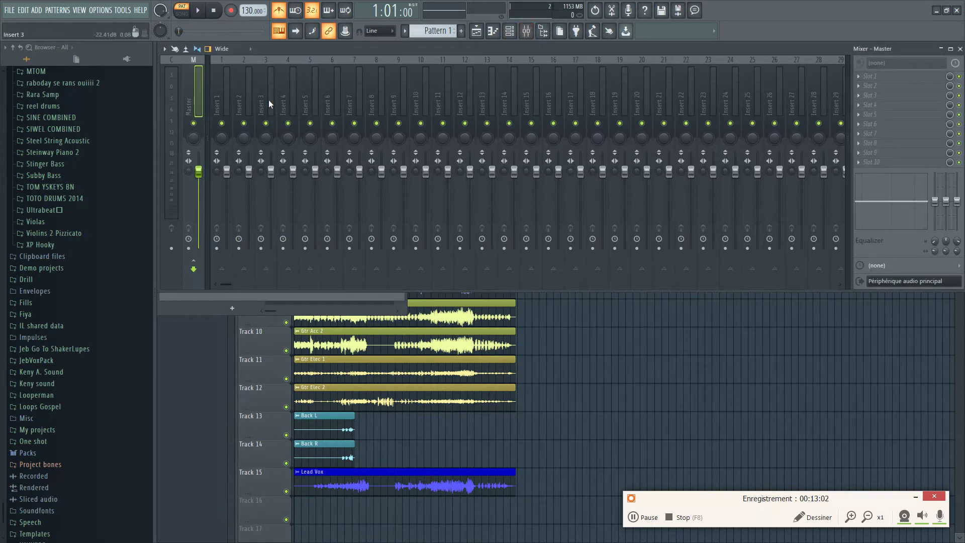
pyautogui.click(225, 98)
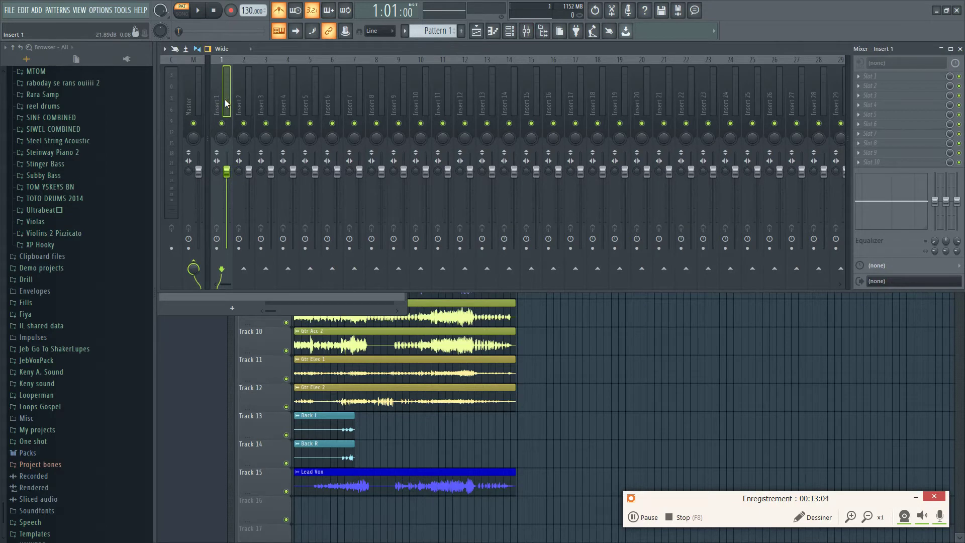
pyautogui.rightClick(225, 98)
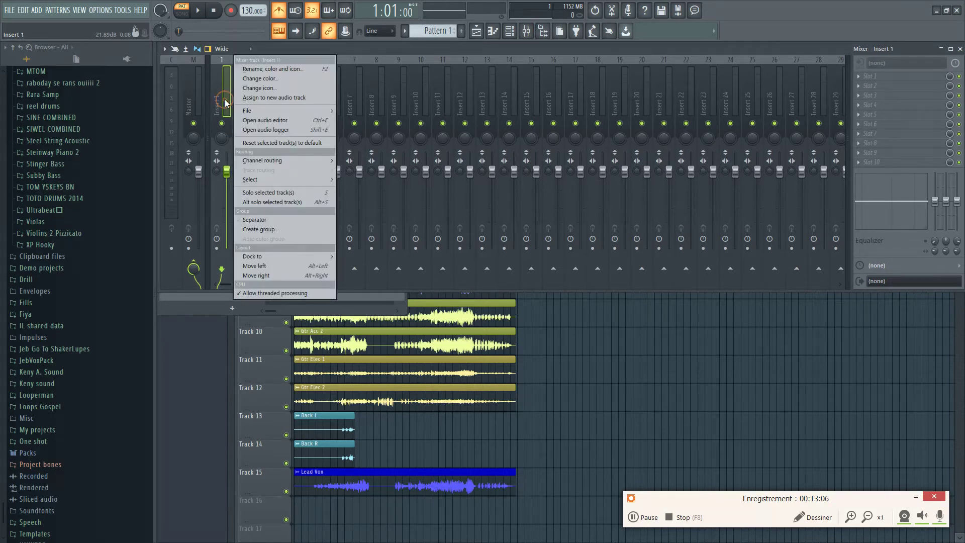
pyautogui.moveTo(289, 158)
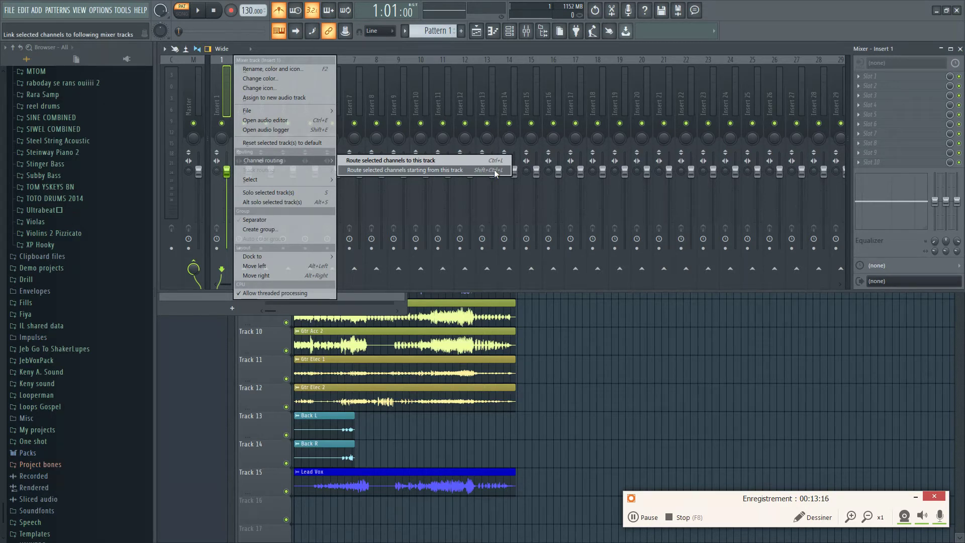
pyautogui.click(459, 170)
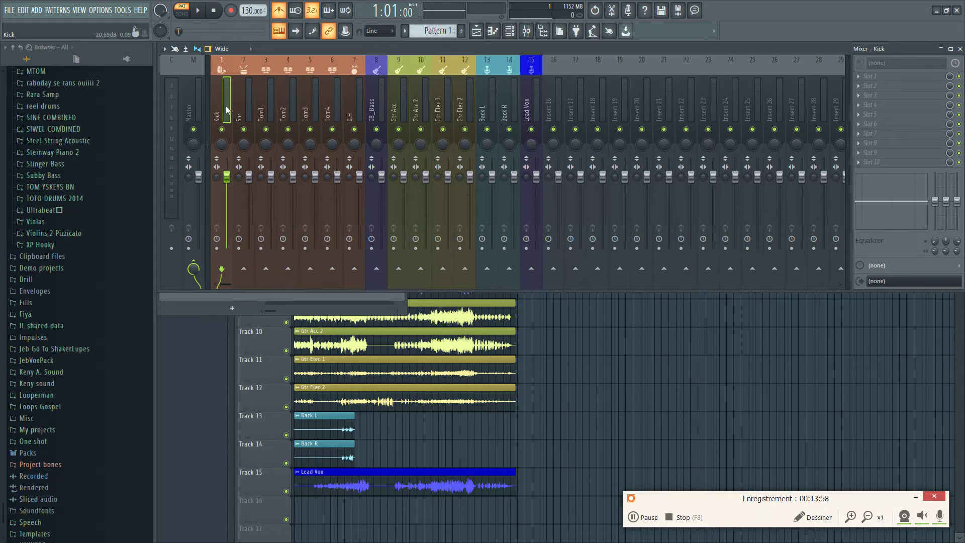
# - Select the seven drum mixer tracks from Kick to O.H and route them to Insert 20 only
pyautogui.moveTo(225, 106); pyautogui.dragTo(354, 117)
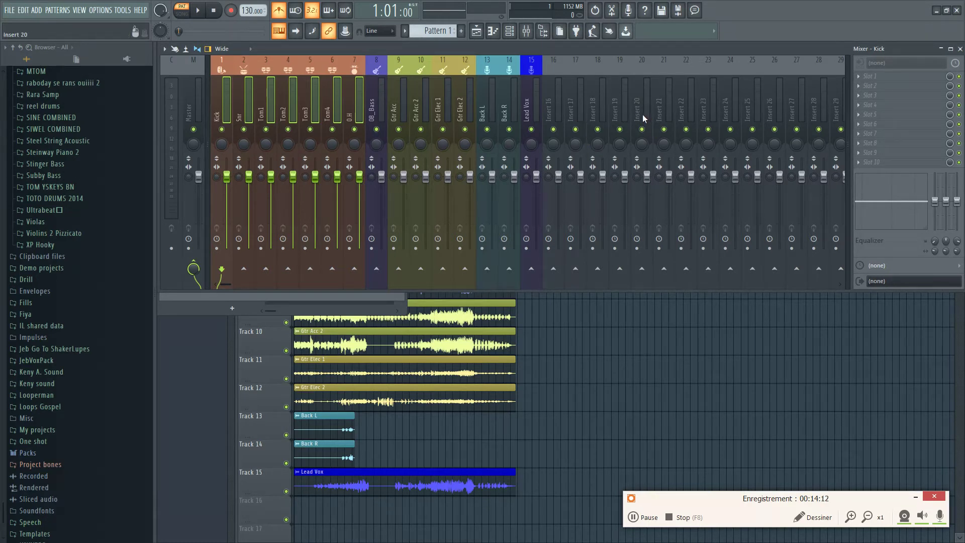
pyautogui.rightClick(643, 269)
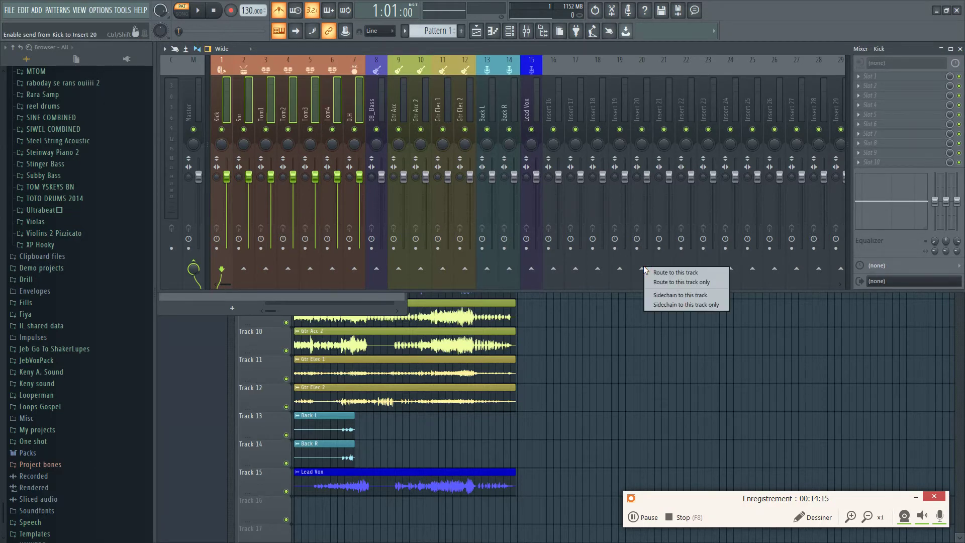
pyautogui.click(674, 283)
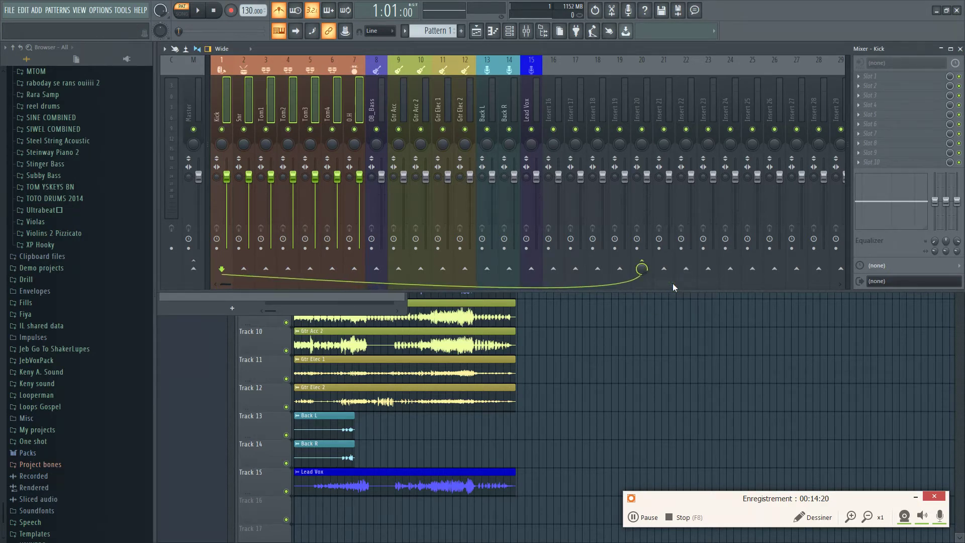
# - Check the output routing of each drum mixer track from Snr through O.H and back to Kick
pyautogui.click(247, 109)
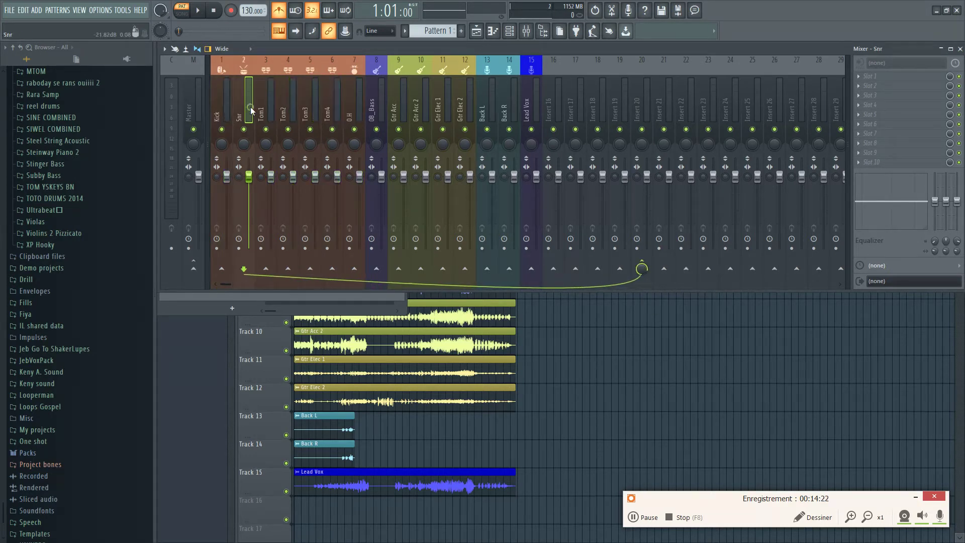
pyautogui.click(270, 109)
pyautogui.click(283, 109)
pyautogui.click(306, 110)
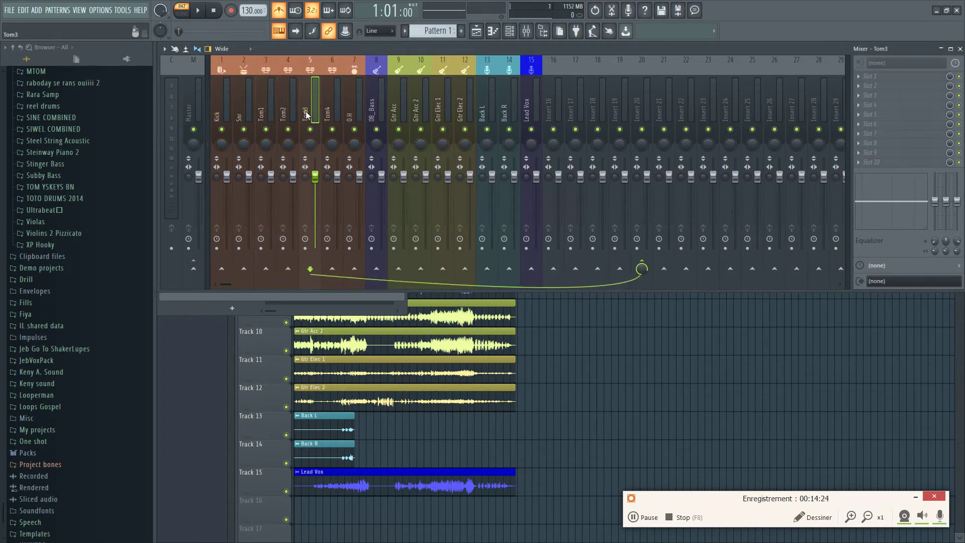
pyautogui.click(327, 111)
pyautogui.click(352, 115)
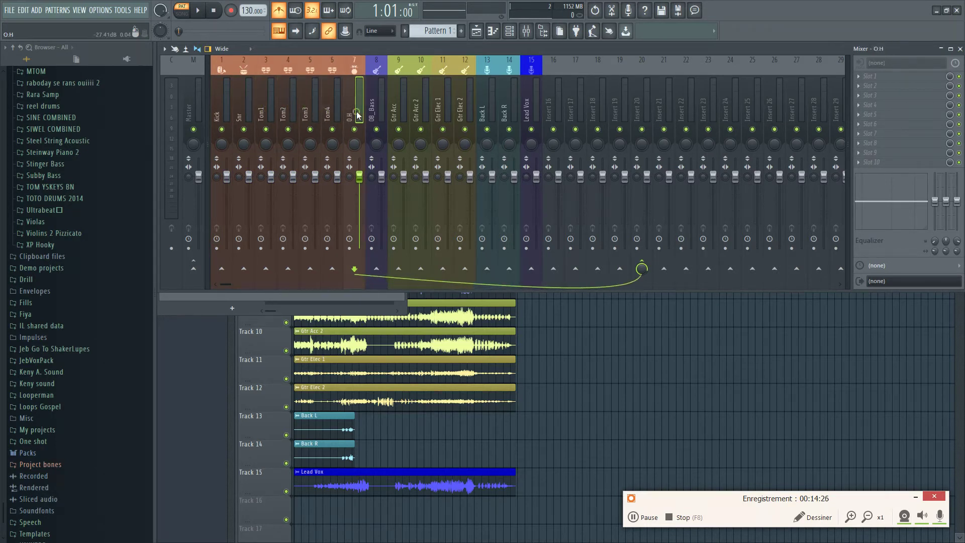
pyautogui.click(227, 115)
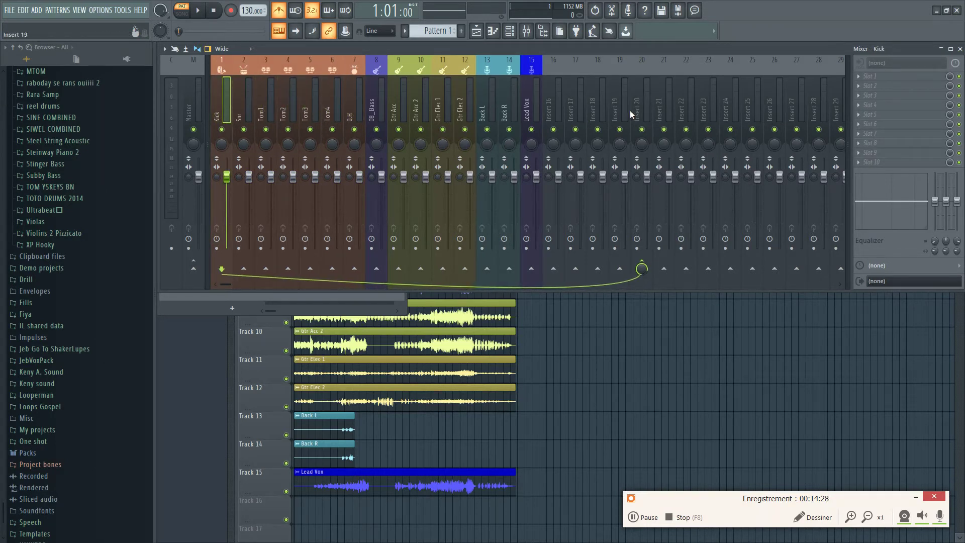
# - Rename mixer track Insert 20 as Bus DRUM and give it the drum tracks' orange colour and the same icon as O.H
pyautogui.rightClick(644, 111)
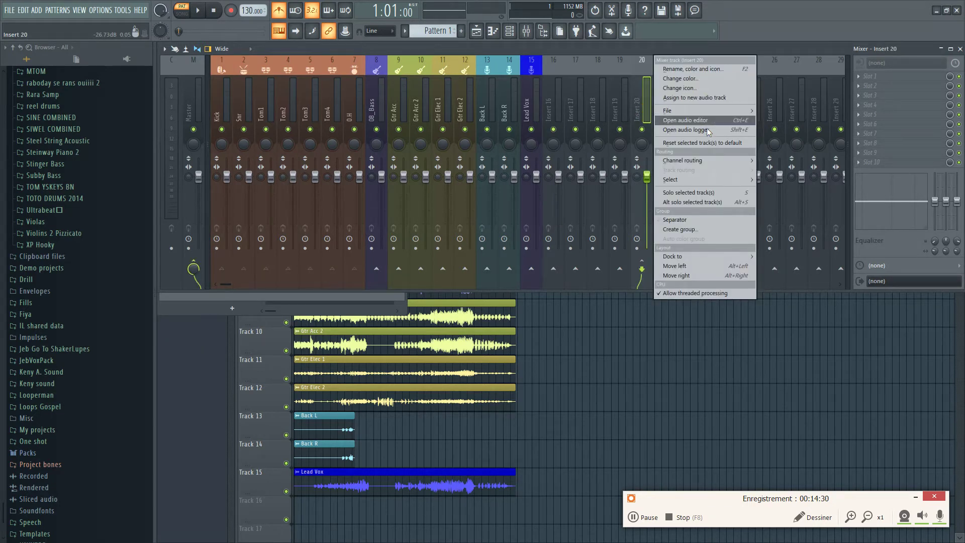
pyautogui.click(668, 70)
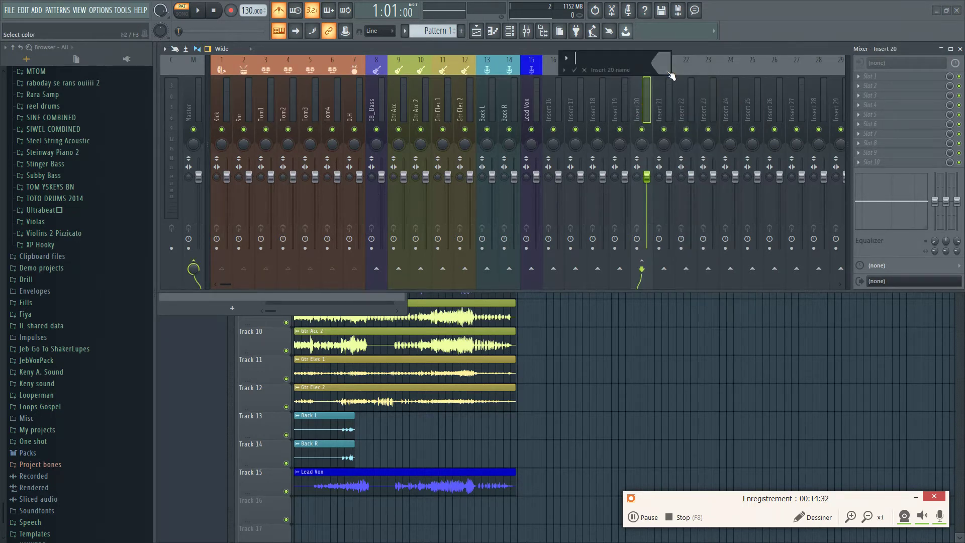
pyautogui.write('Bus DRUM')
pyautogui.click(663, 70)
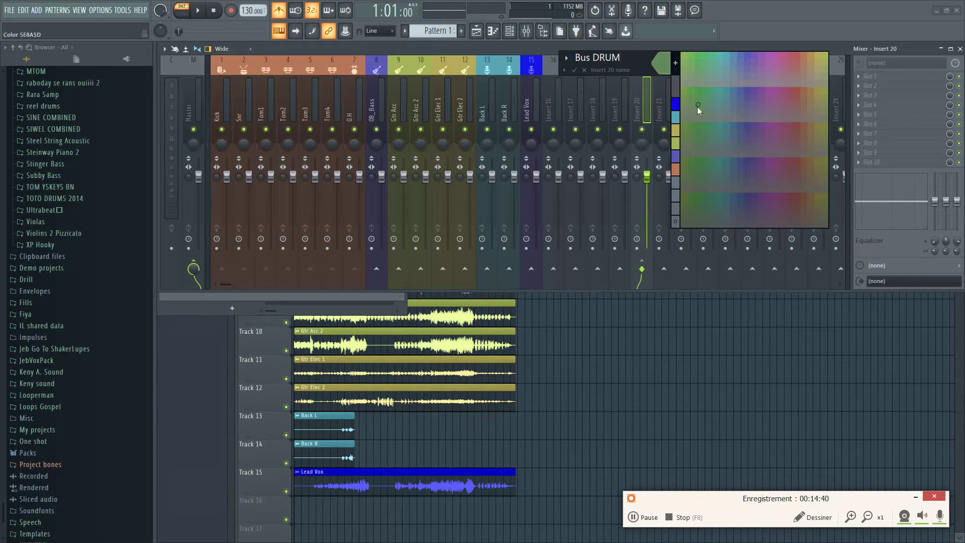
pyautogui.click(676, 171)
pyautogui.click(566, 57)
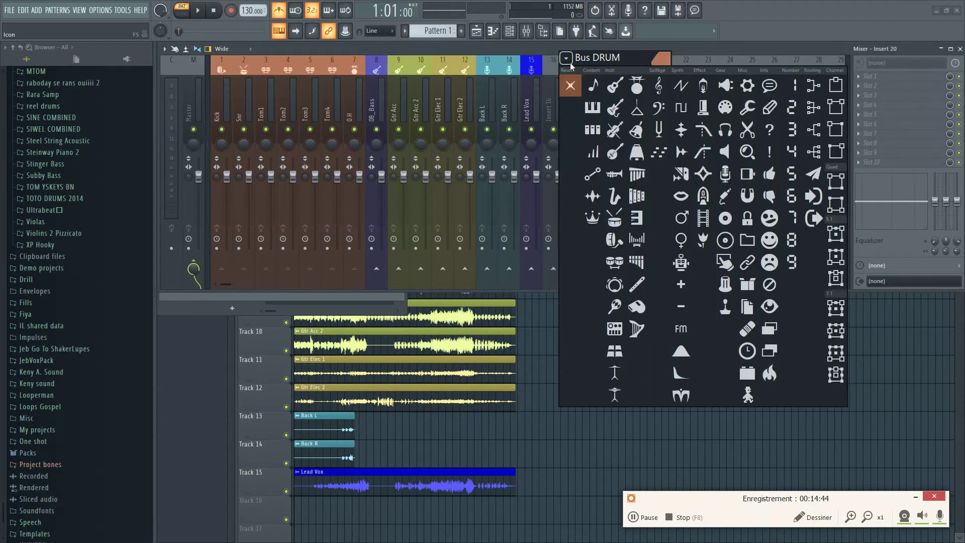
pyautogui.click(635, 86)
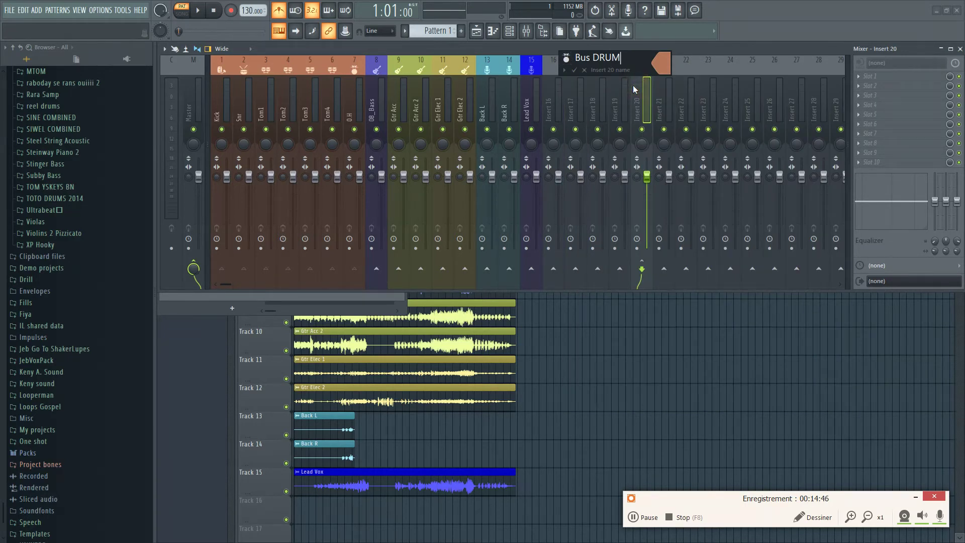
pyautogui.press('Return')
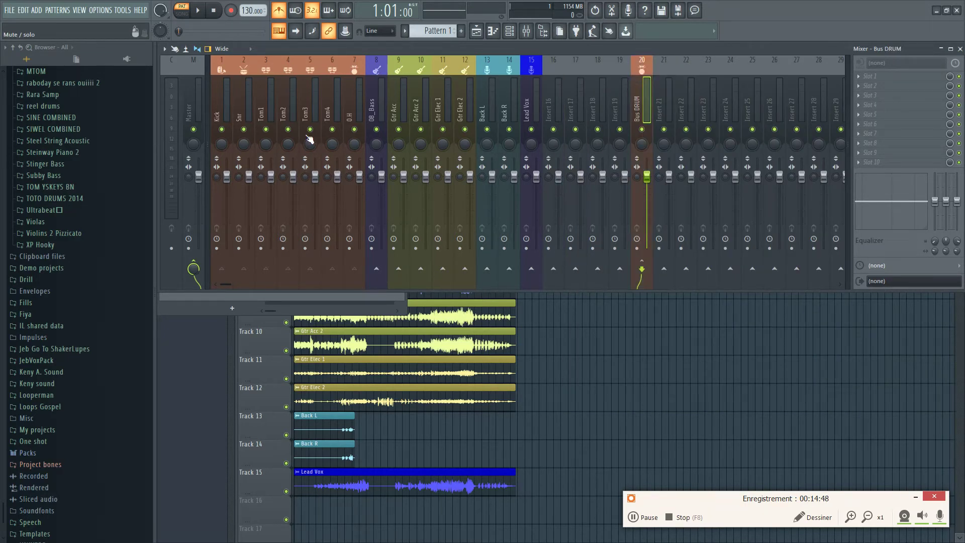
# - Check the output routing of each drum mixer track from Kick through O.H
pyautogui.click(224, 108)
pyautogui.click(244, 112)
pyautogui.click(262, 110)
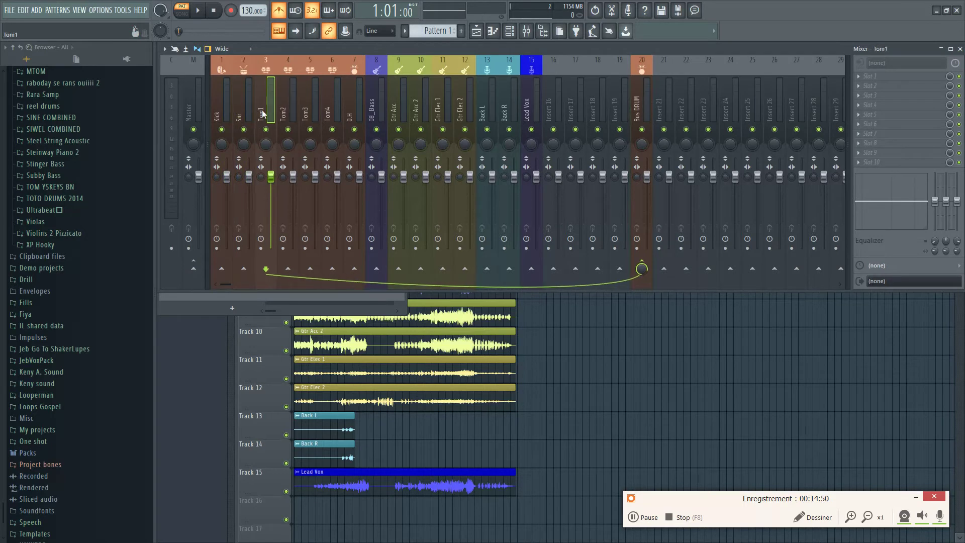
pyautogui.click(284, 111)
pyautogui.click(304, 109)
pyautogui.click(330, 112)
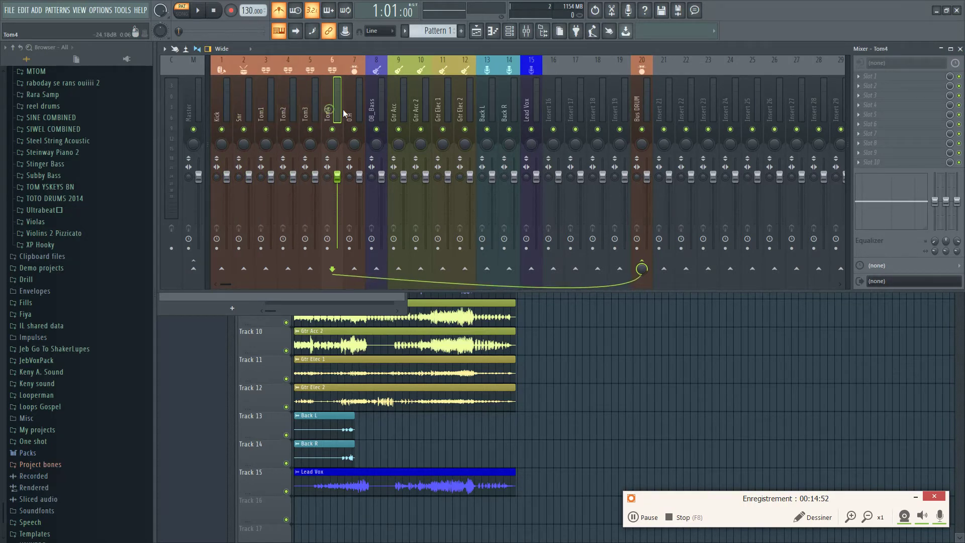
pyautogui.click(350, 110)
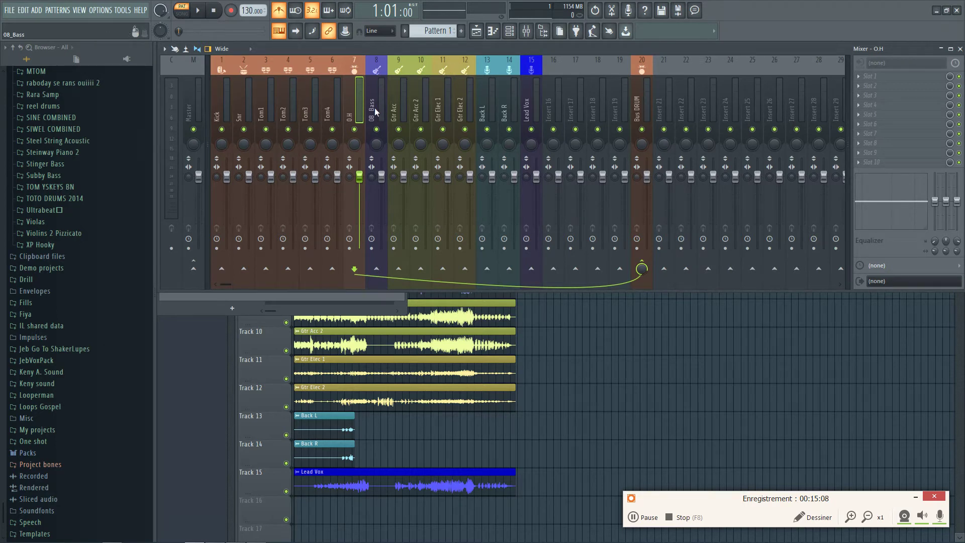
# - Route the four guitar mixer tracks from Gtr Acc to Gtr Elec 2 to Insert 21 only, and check their routing
pyautogui.click(400, 107)
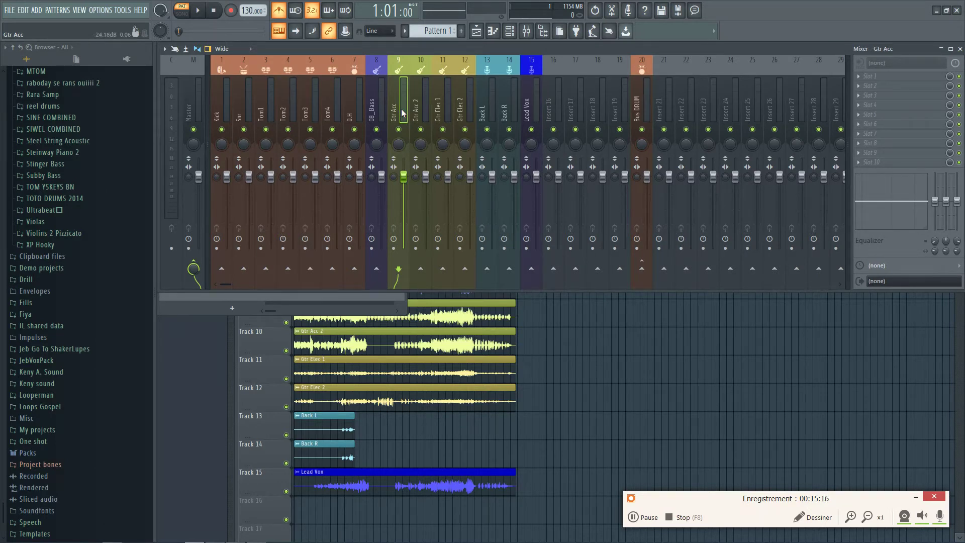
pyautogui.moveTo(402, 112); pyautogui.dragTo(467, 115)
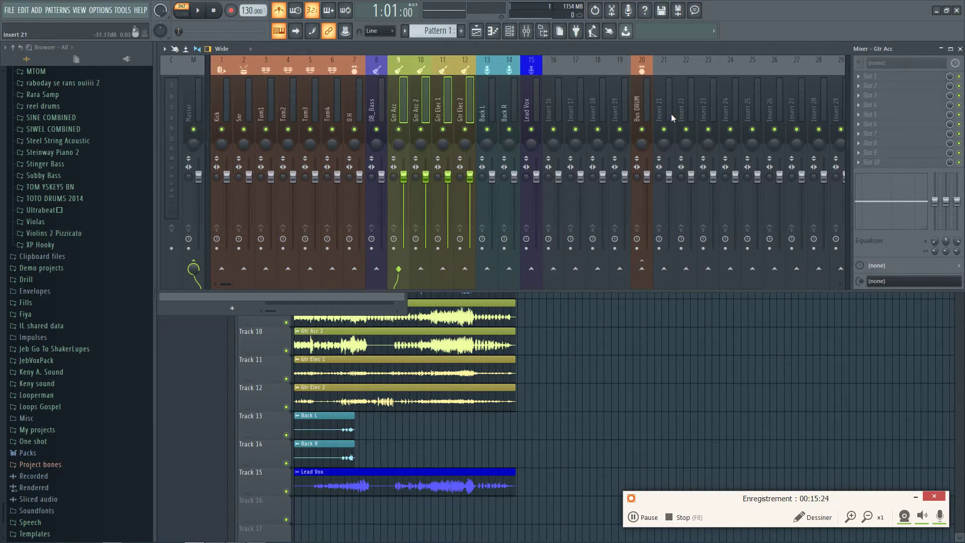
pyautogui.rightClick(664, 270)
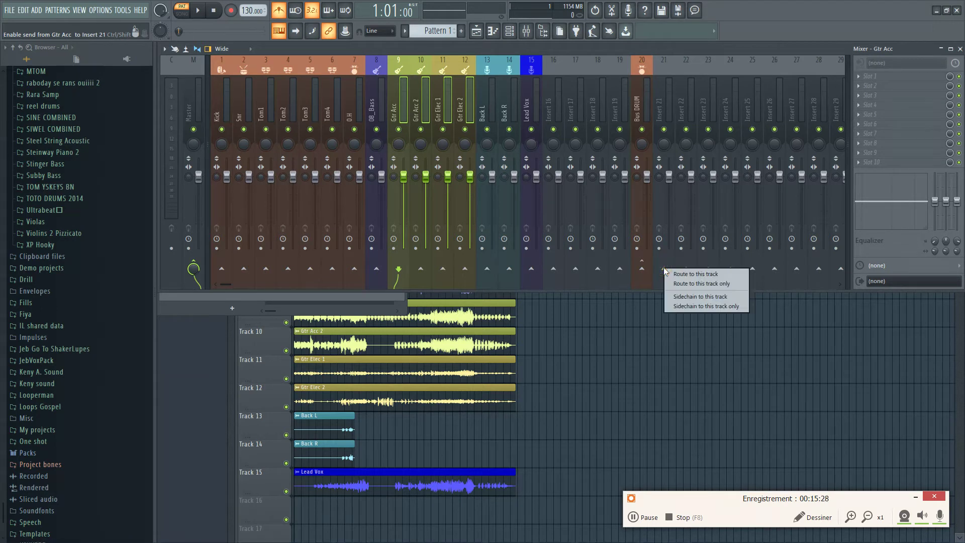
pyautogui.click(689, 284)
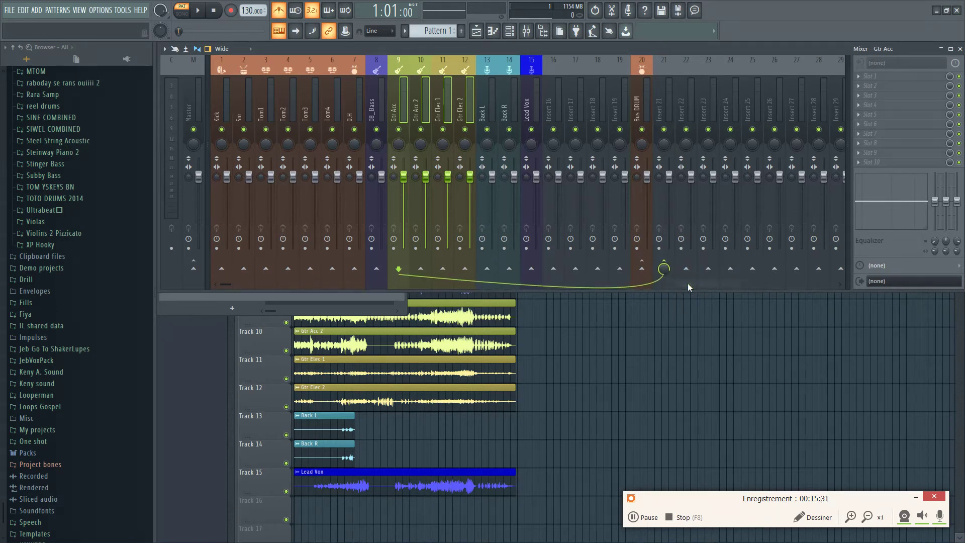
pyautogui.click(426, 109)
pyautogui.click(438, 109)
pyautogui.click(470, 115)
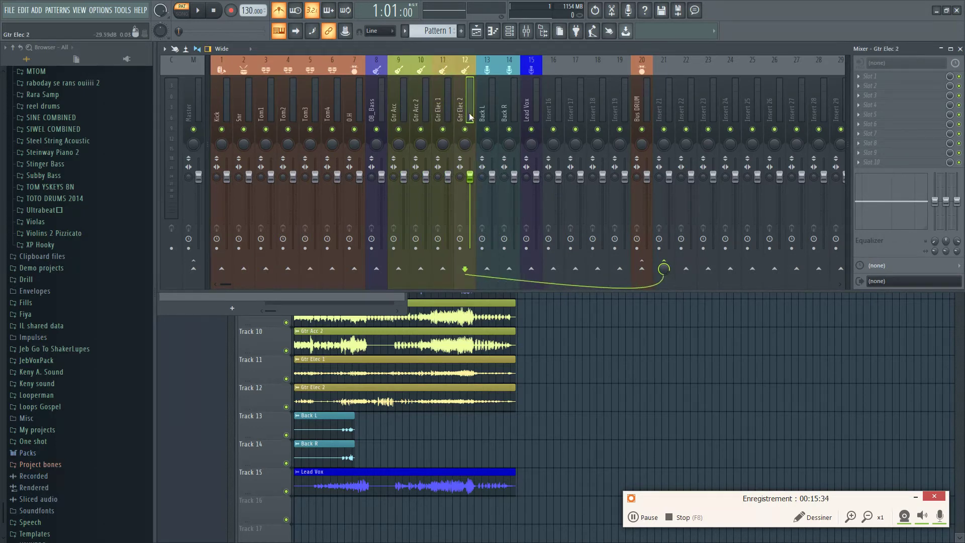
# - Rename mixer track Insert 21 as Bus GTR and give it the acoustic guitars' yellow-green colour and the electric guitar icon
pyautogui.rightClick(671, 111)
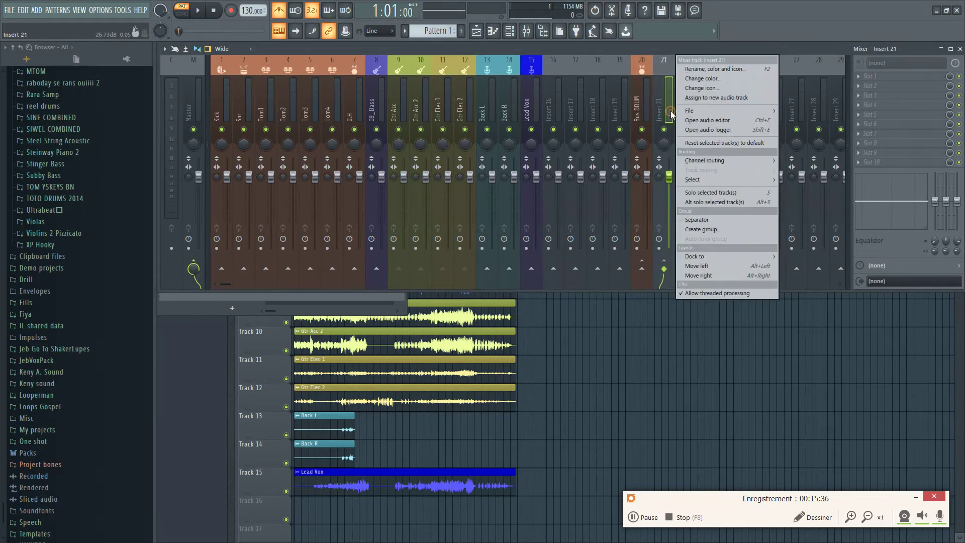
pyautogui.click(688, 69)
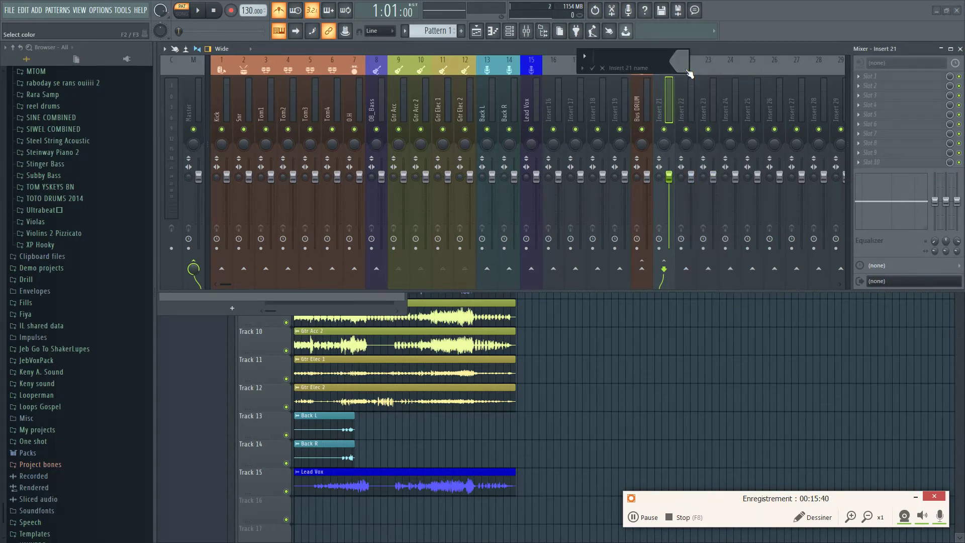
pyautogui.write('Bus GTR')
pyautogui.click(687, 70)
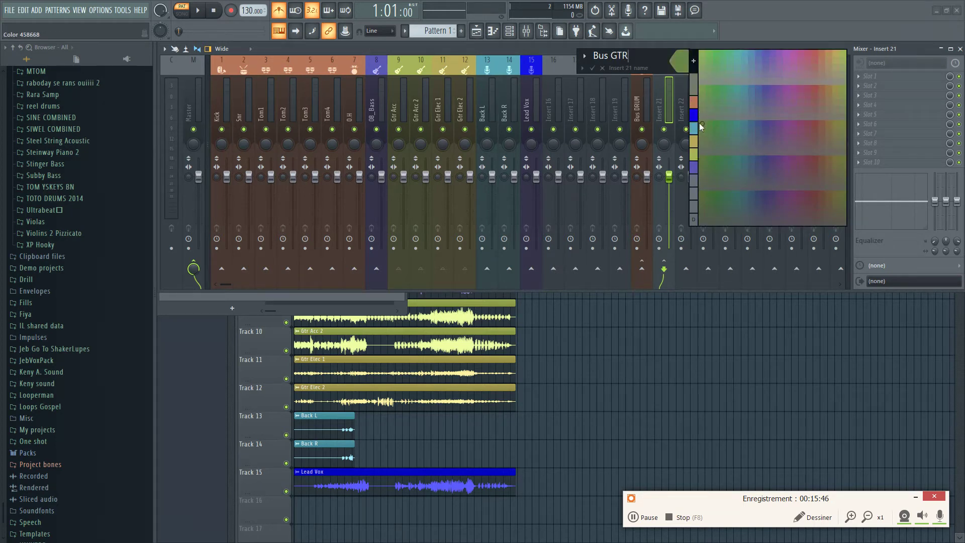
pyautogui.click(696, 152)
pyautogui.click(585, 56)
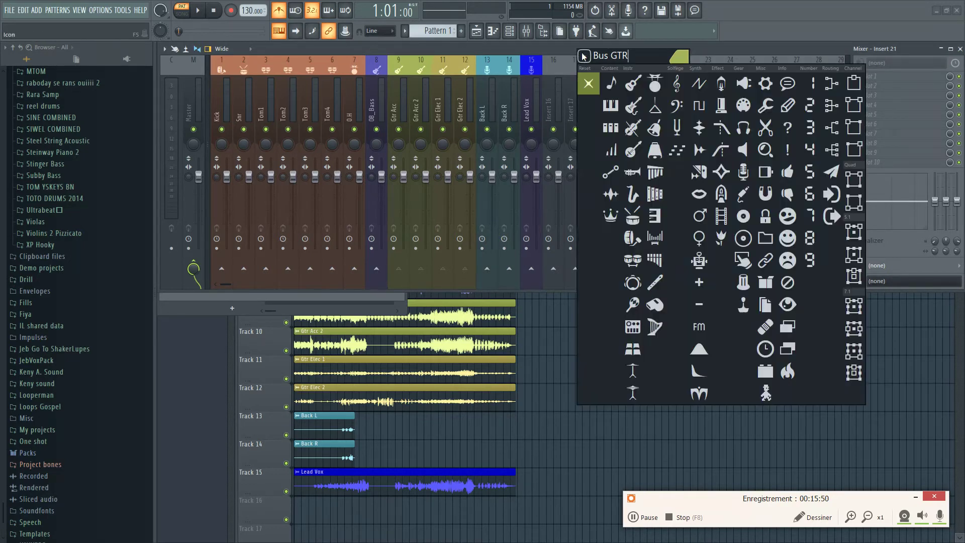
pyautogui.click(631, 105)
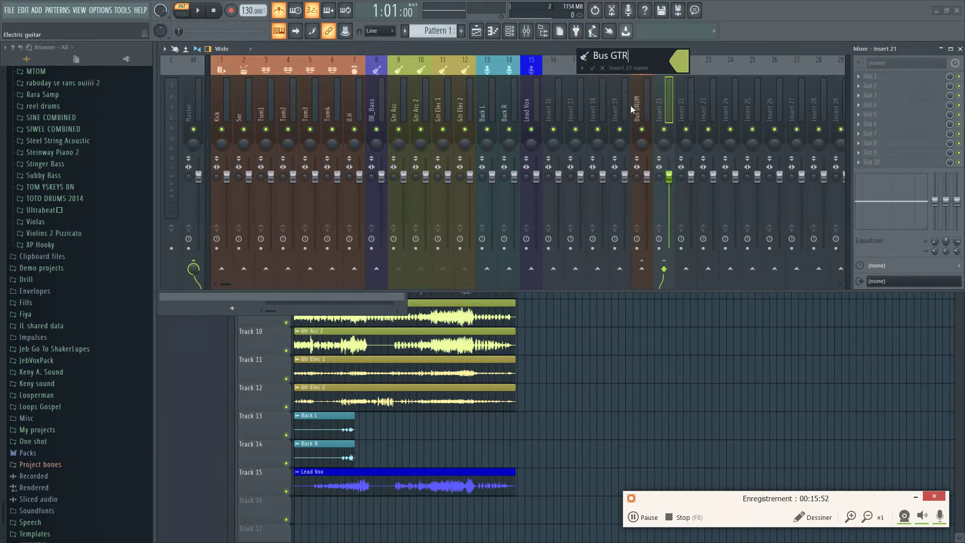
pyautogui.press('Return')
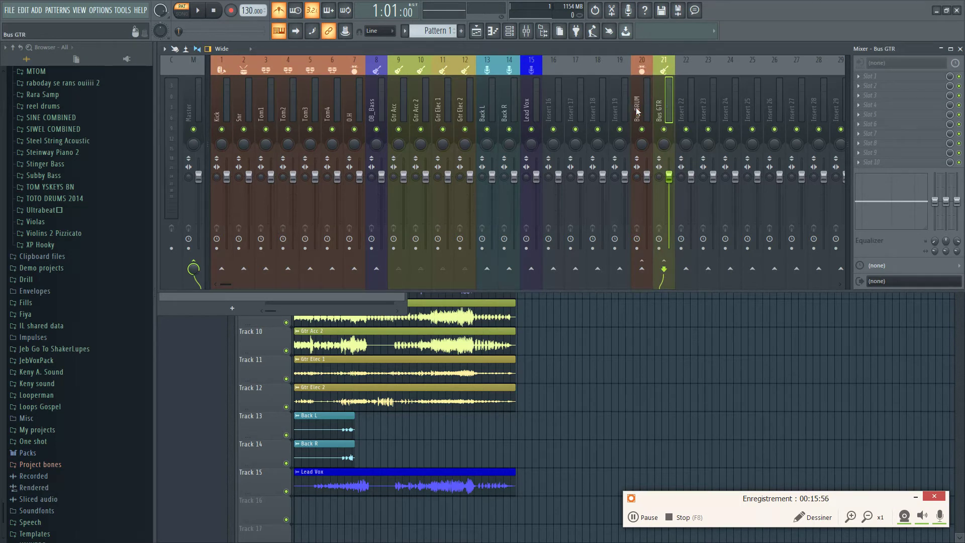
# - Examine the current routing of the Back L, Back R and Lead Vox mixer tracks
pyautogui.click(486, 102)
pyautogui.click(512, 99)
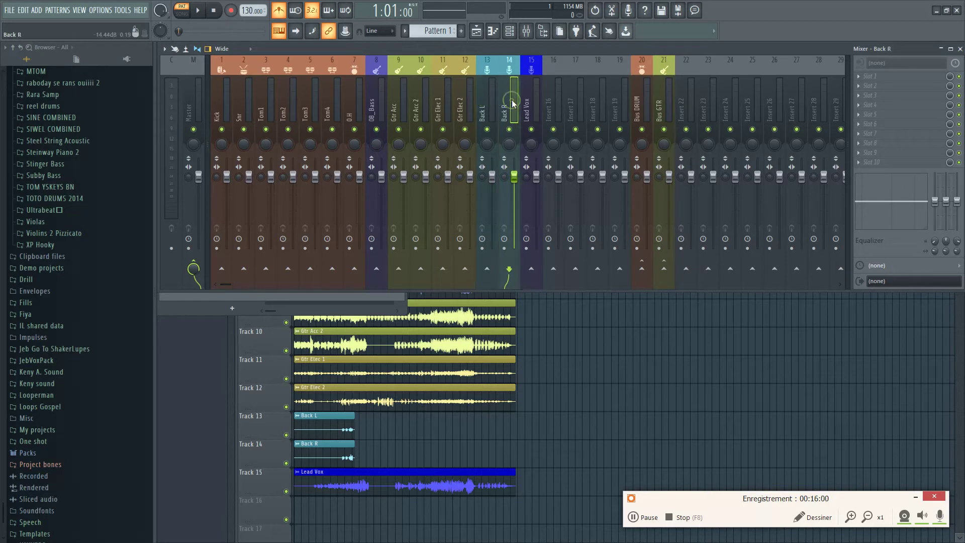
pyautogui.click(537, 99)
pyautogui.click(485, 101)
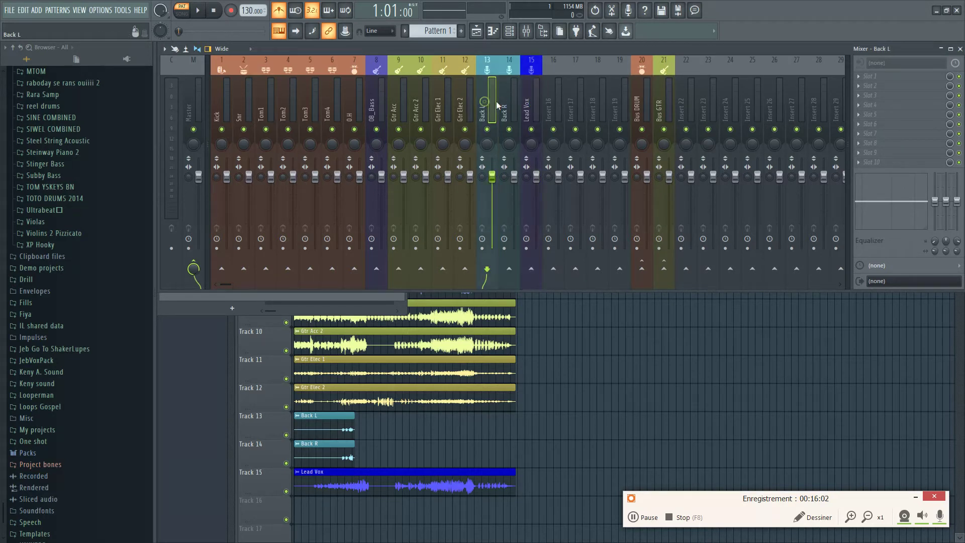
pyautogui.click(511, 102)
pyautogui.click(528, 101)
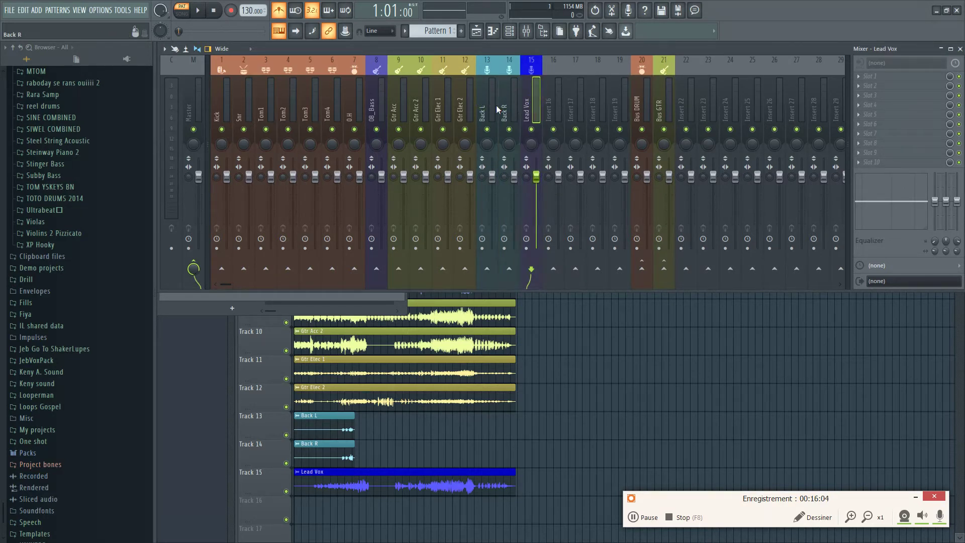
pyautogui.click(492, 104)
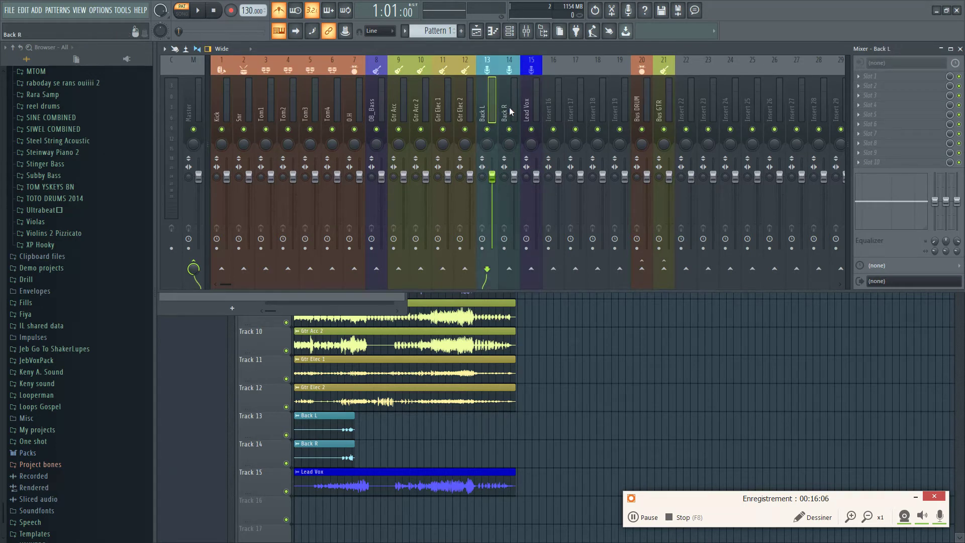
pyautogui.click(509, 107)
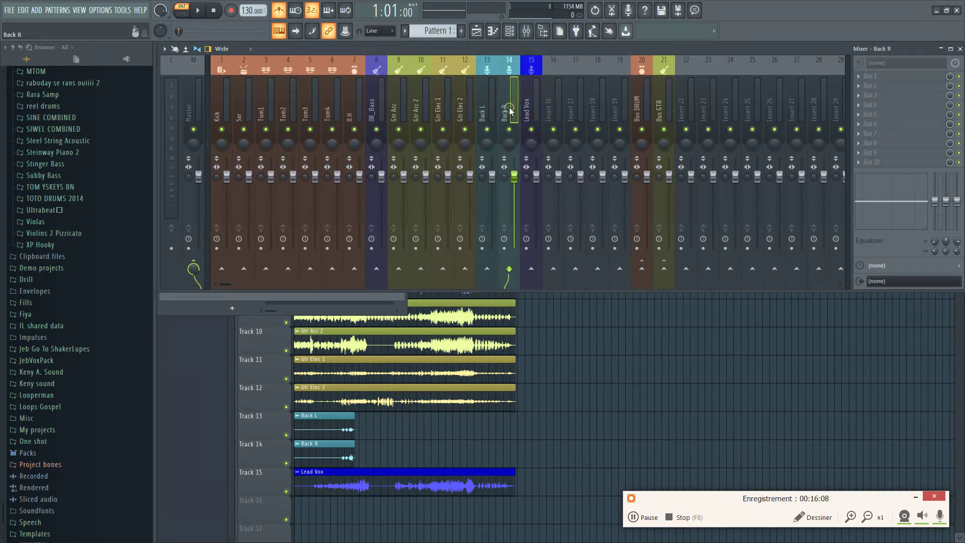
pyautogui.click(497, 107)
pyautogui.keyDown('ctrl'); pyautogui.click(509, 111); pyautogui.keyUp('ctrl')
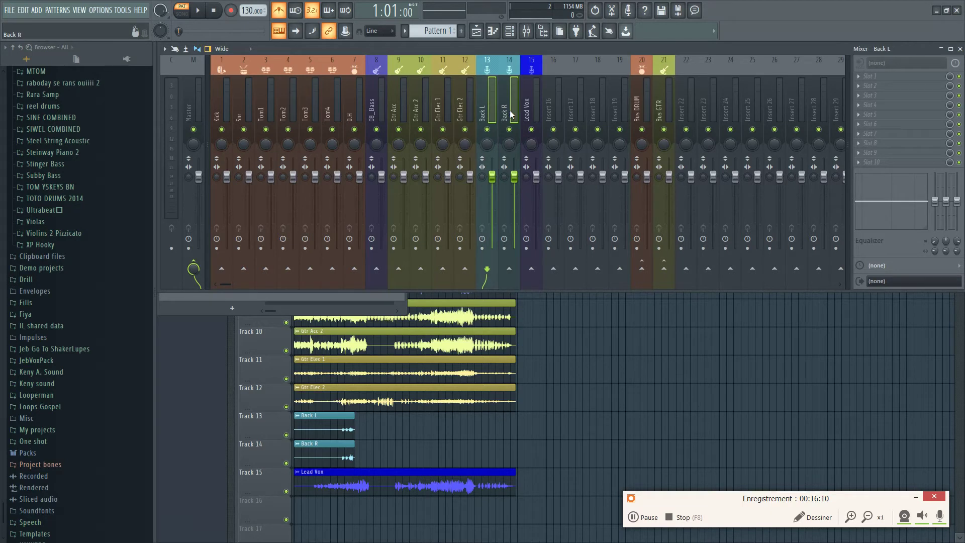
# - Rename mixer track Insert 22 as Bus Vocal and give it the backing vocals' light blue colour and the mouth-shaped Speech icon
pyautogui.click(692, 113)
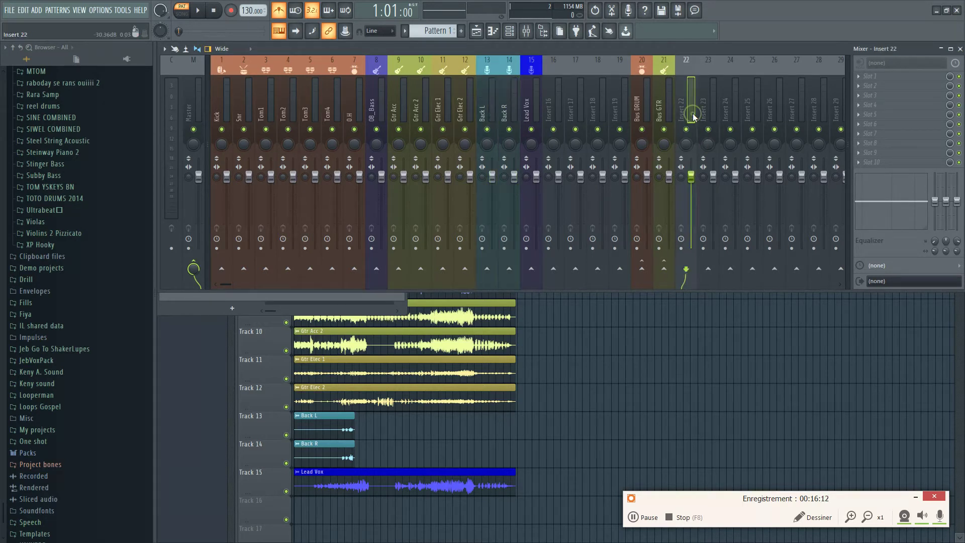
pyautogui.rightClick(693, 117)
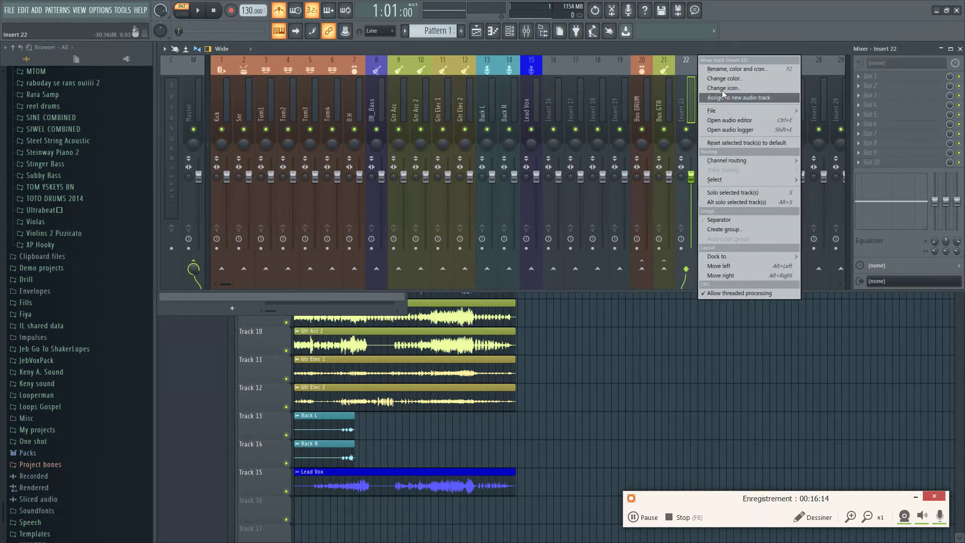
pyautogui.click(733, 73)
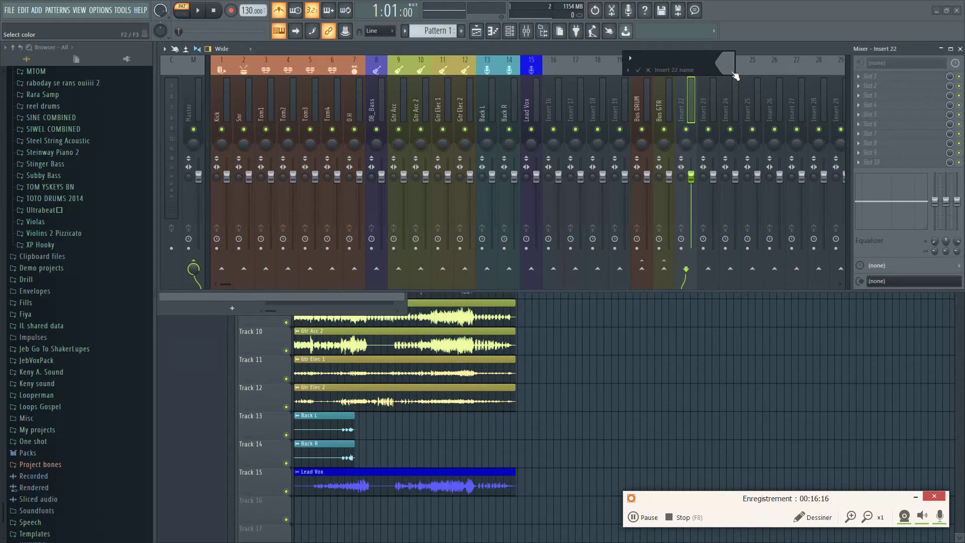
pyautogui.write('Bus Vocal')
pyautogui.click(733, 73)
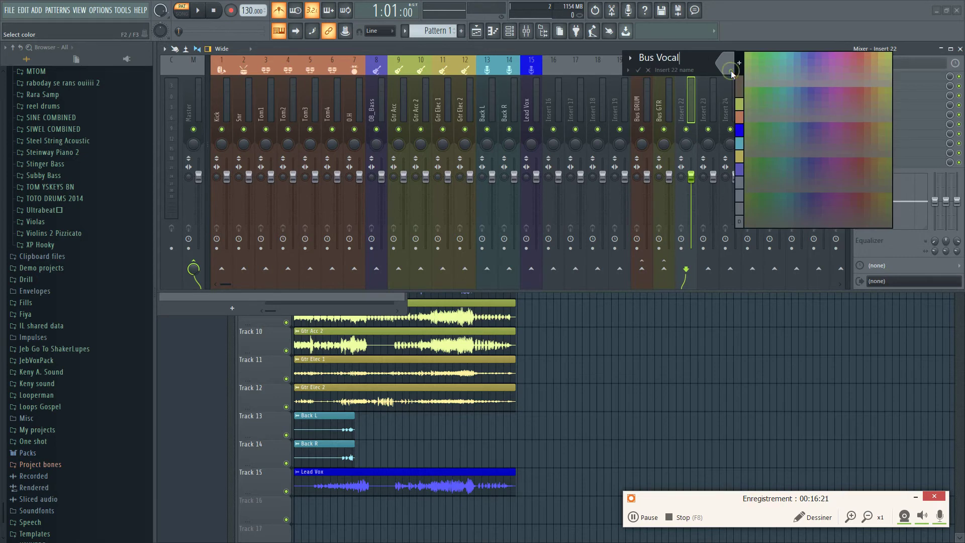
pyautogui.click(740, 144)
pyautogui.click(630, 59)
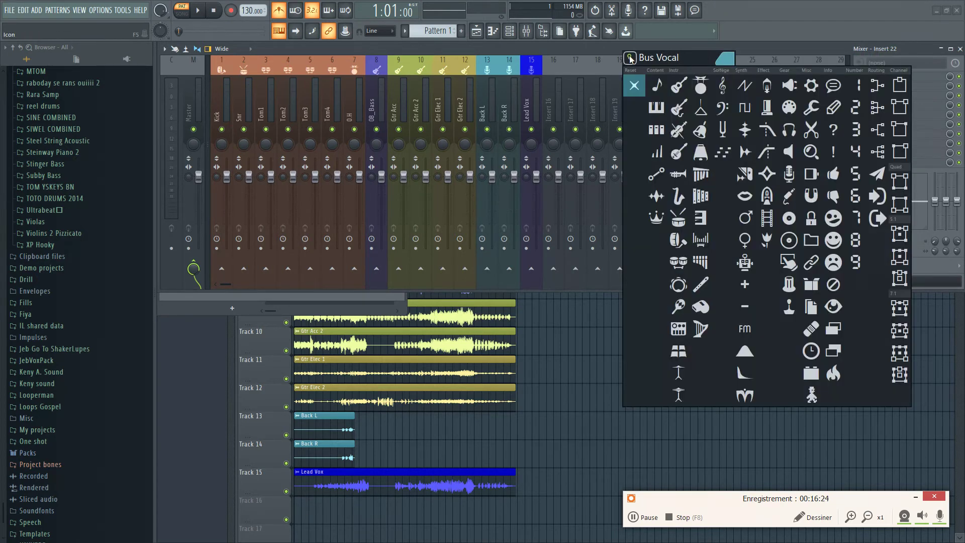
pyautogui.click(745, 196)
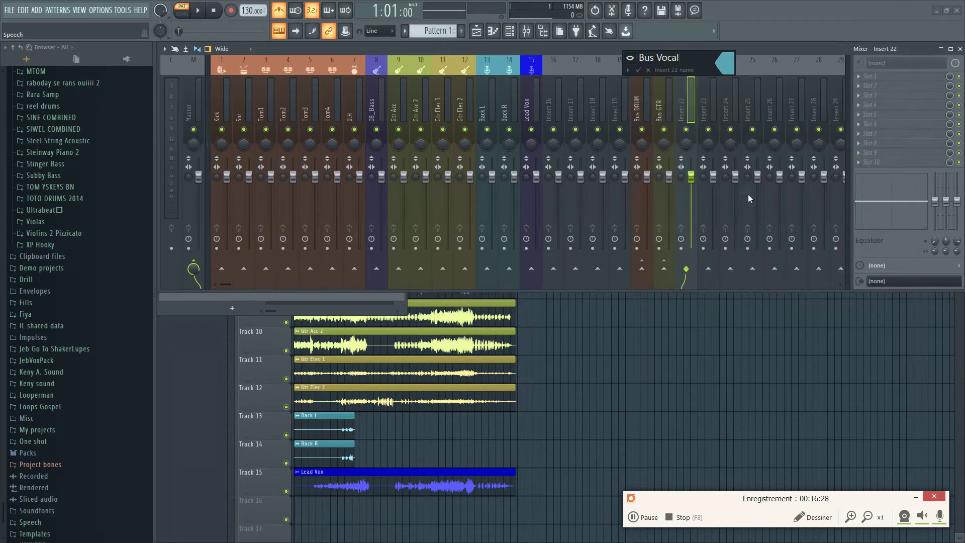
pyautogui.press('Return')
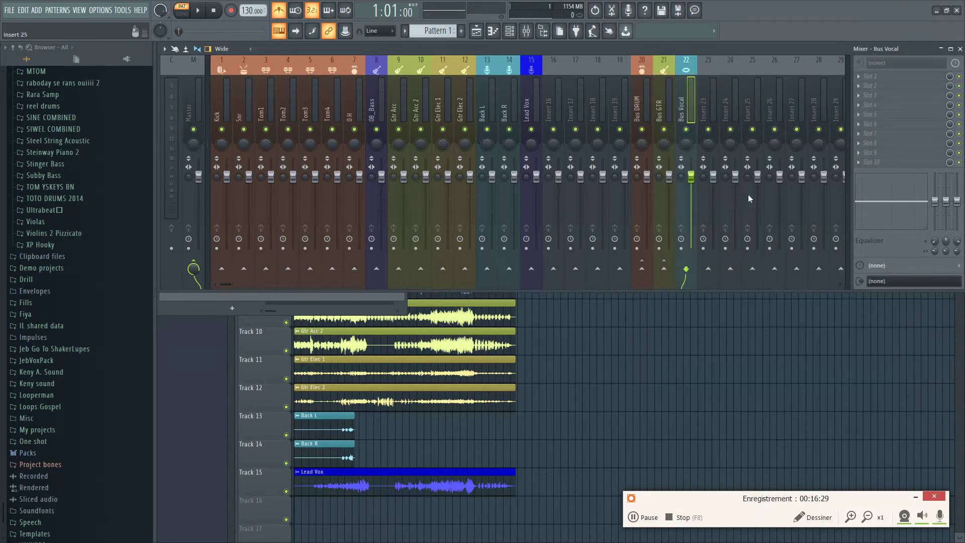
# - Route the Back L, Back R and Lead Vox mixer tracks to Bus Vocal only
pyautogui.click(484, 109)
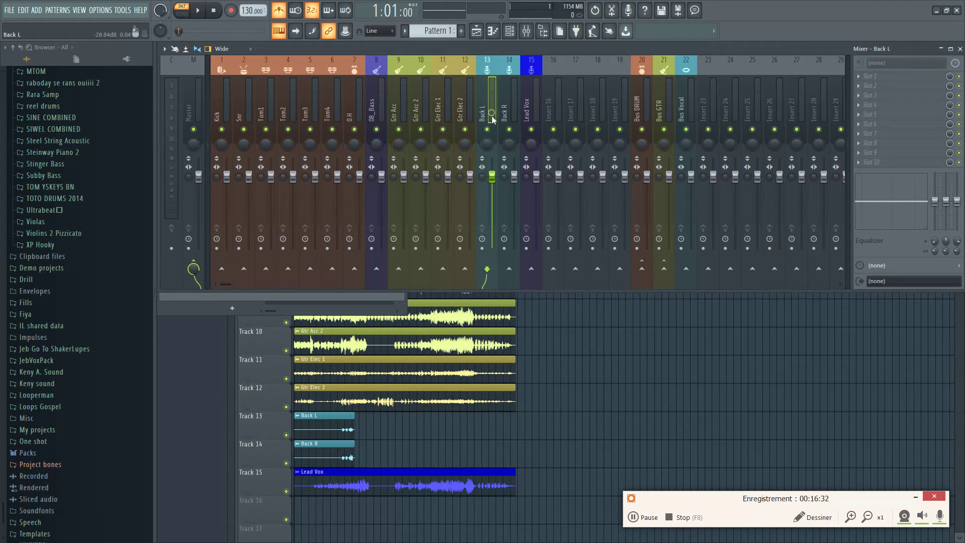
pyautogui.keyDown('ctrl'); pyautogui.click(505, 110); pyautogui.keyUp('ctrl')
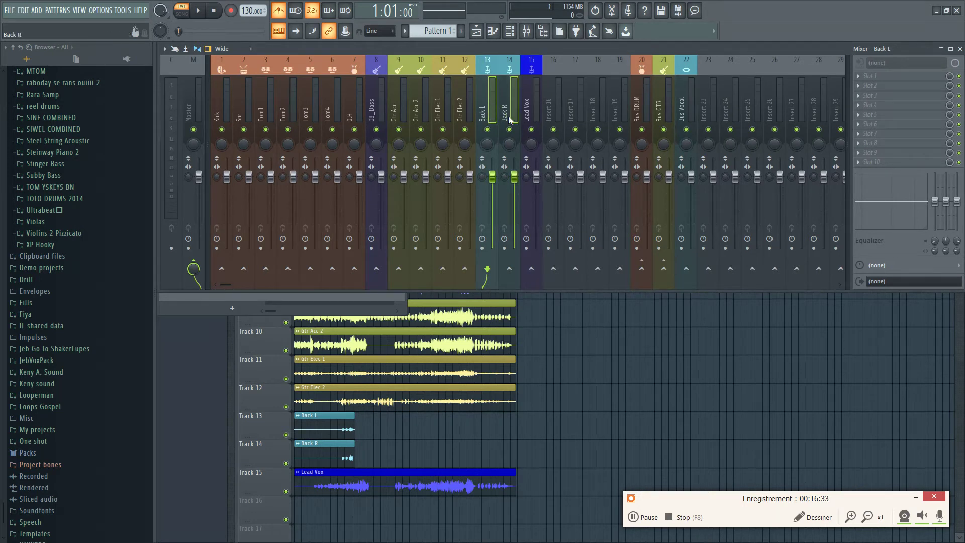
pyautogui.rightClick(684, 267)
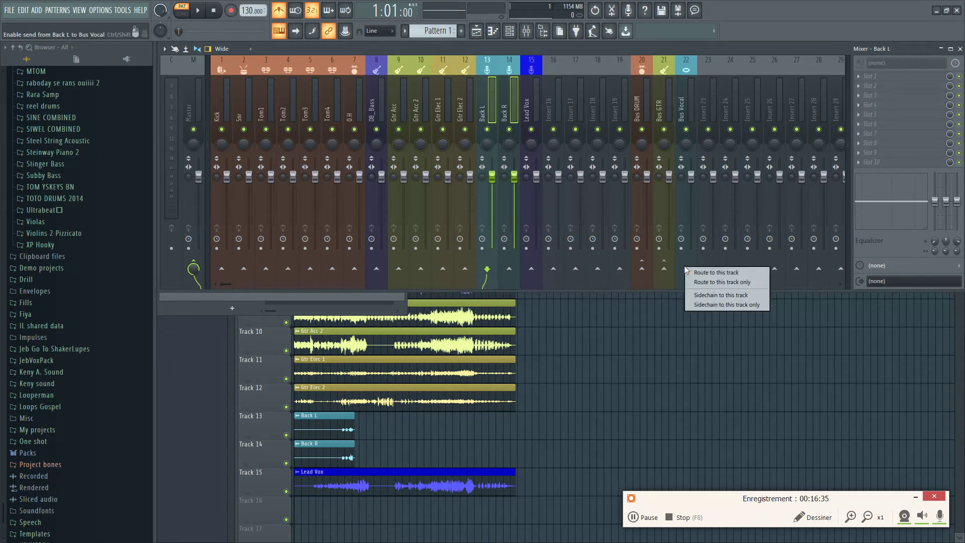
pyautogui.click(717, 281)
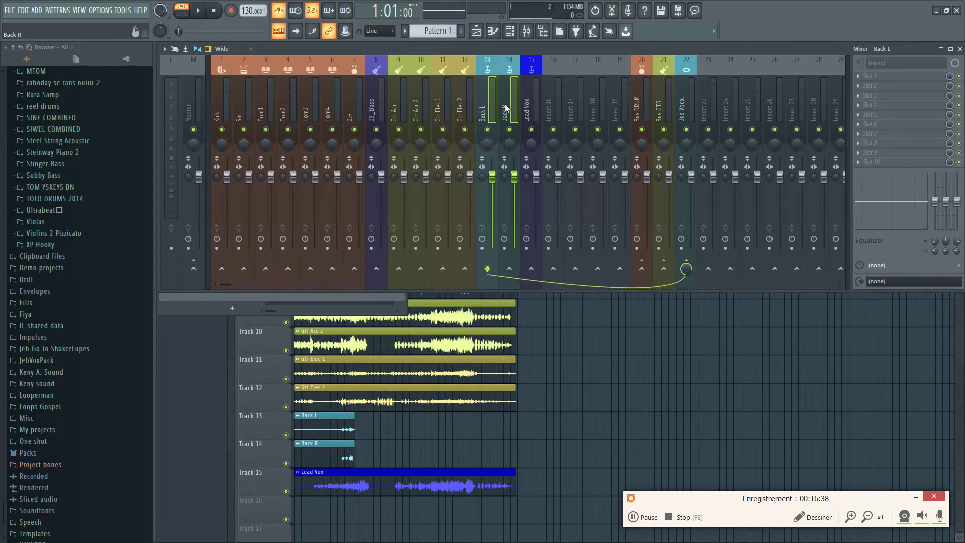
pyautogui.click(534, 107)
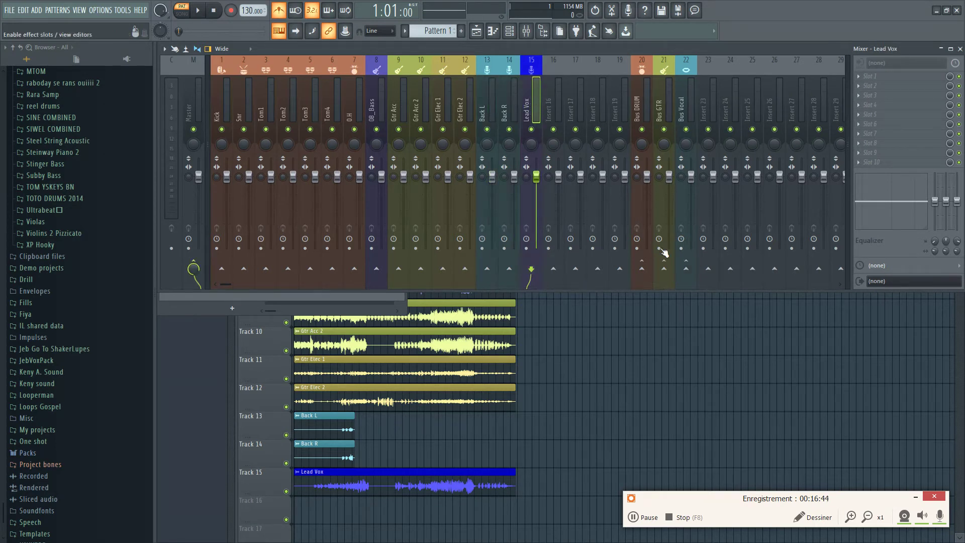
pyautogui.rightClick(689, 273)
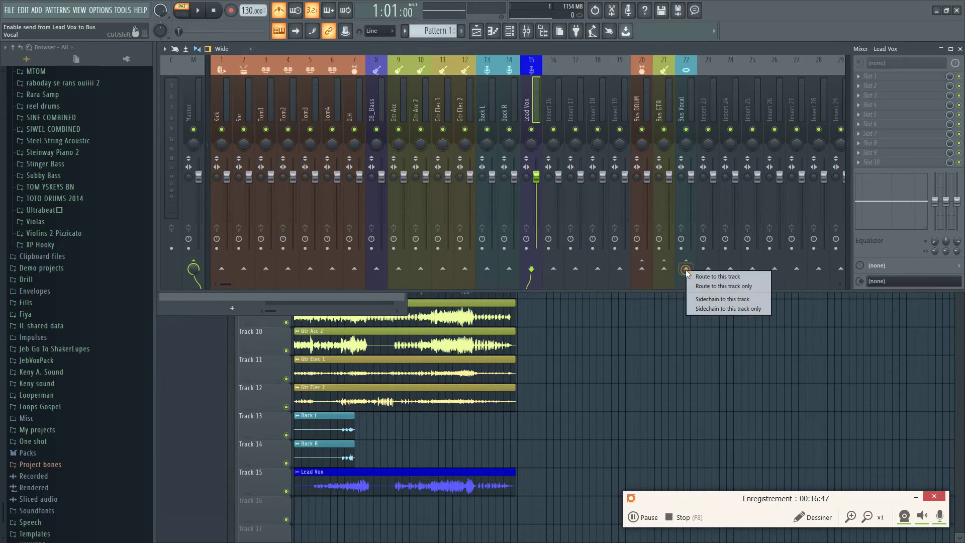
pyautogui.click(712, 286)
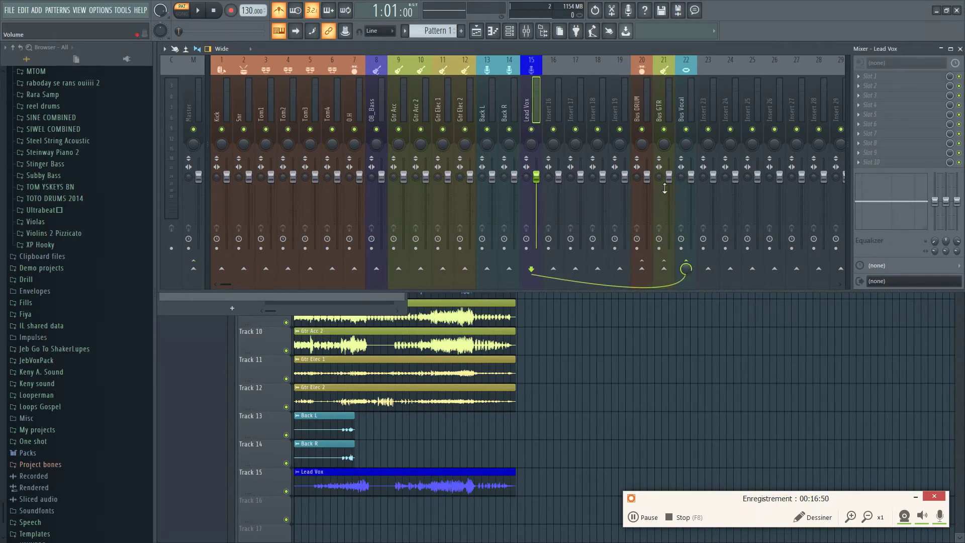
pyautogui.click(687, 97)
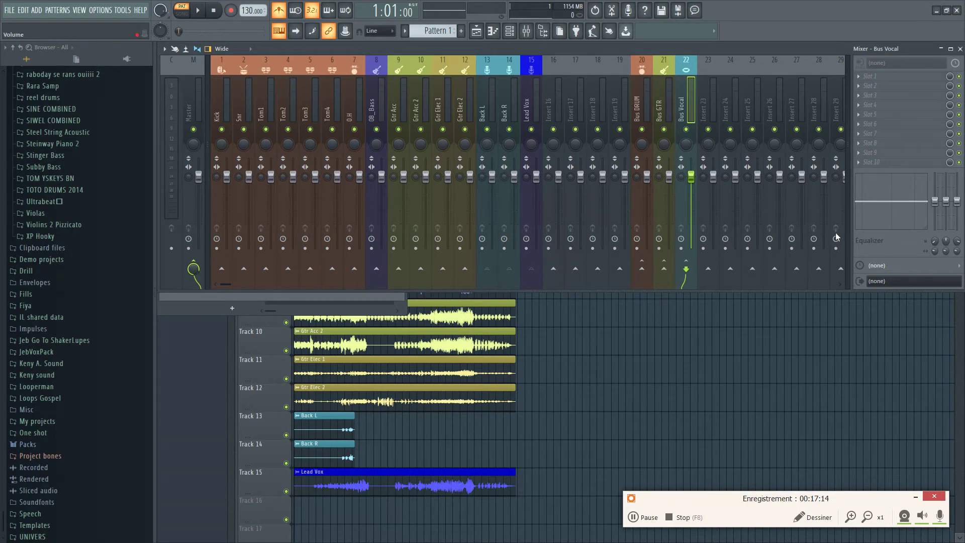
# - Rename mixer track Insert 24 as Room verb and give it the drum bus's orange colour
pyautogui.click(840, 284)
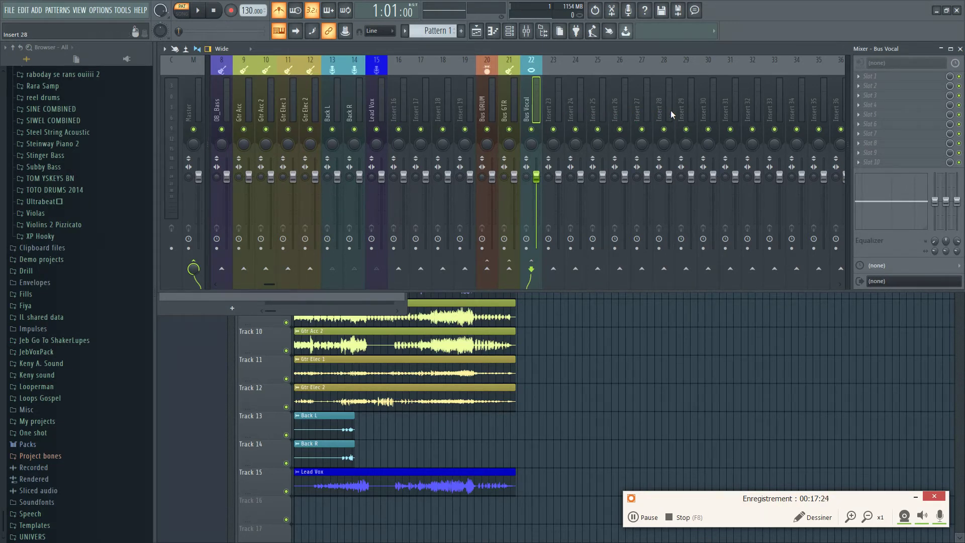
pyautogui.click(579, 113)
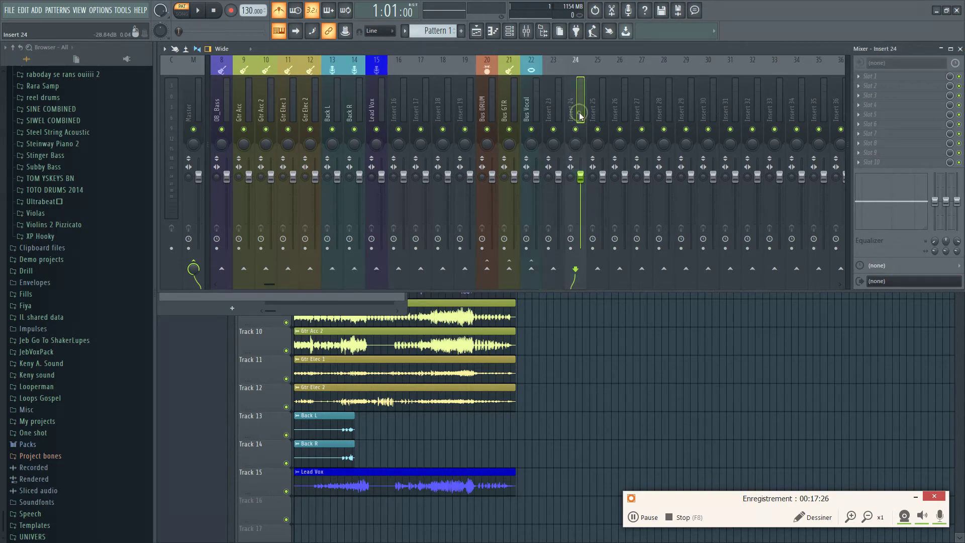
pyautogui.rightClick(581, 117)
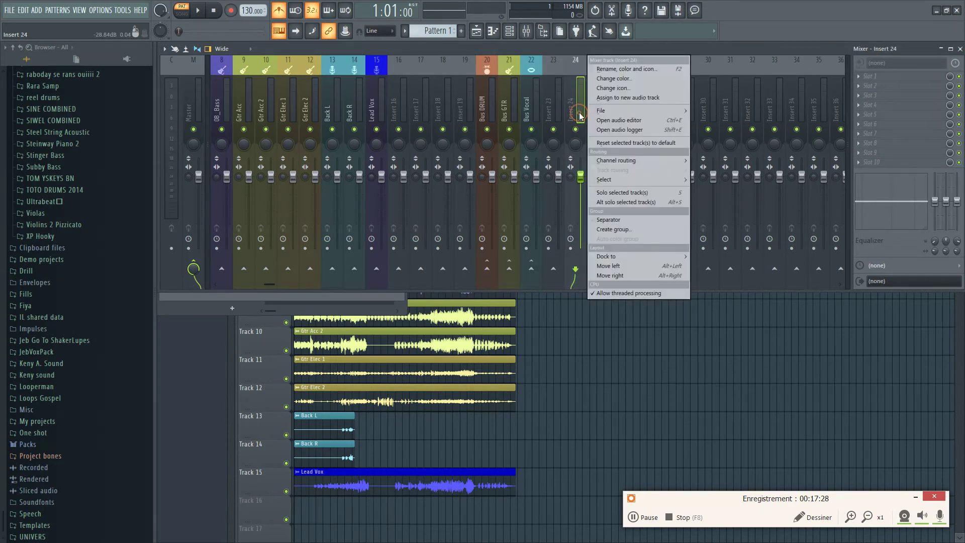
pyautogui.click(632, 71)
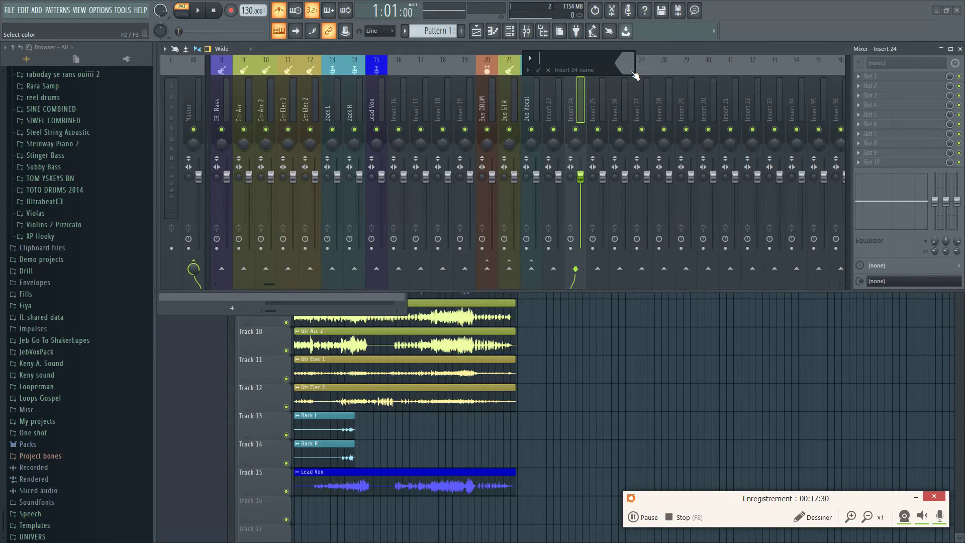
pyautogui.write('Room')
pyautogui.click(631, 71)
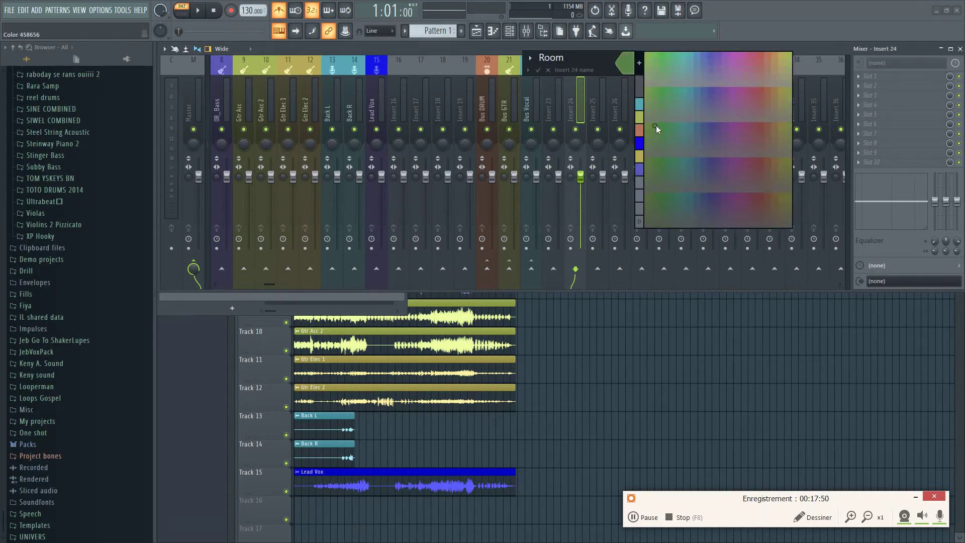
pyautogui.click(640, 131)
pyautogui.write('verb')
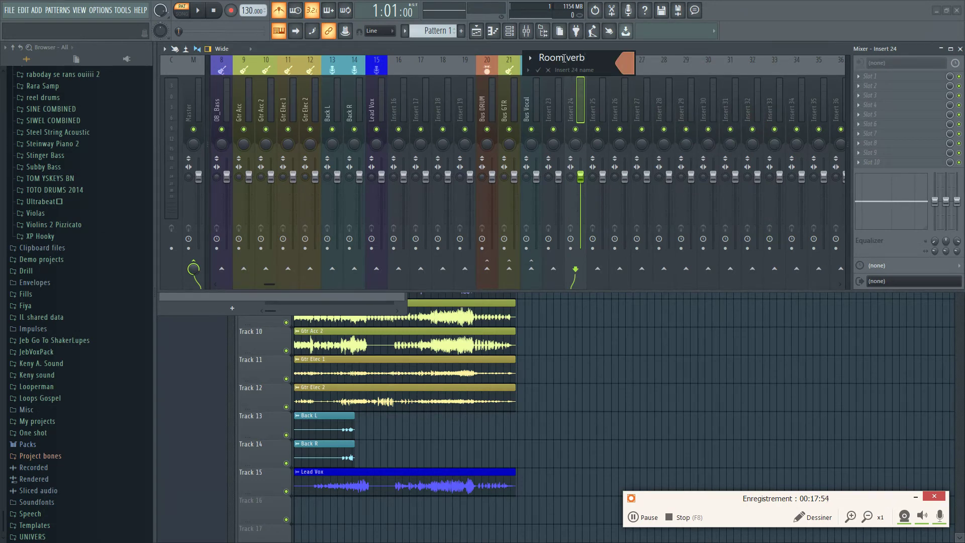
pyautogui.click(530, 57)
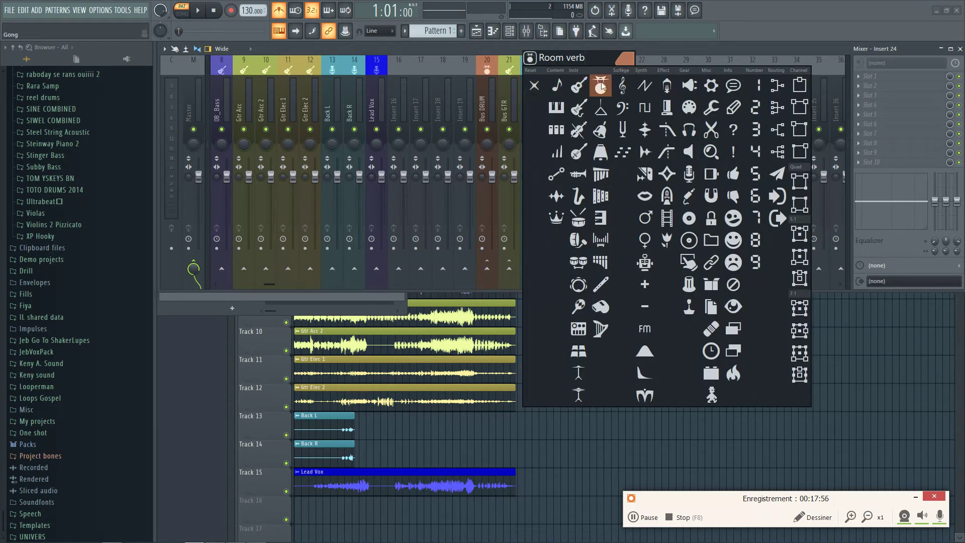
pyautogui.click(597, 58)
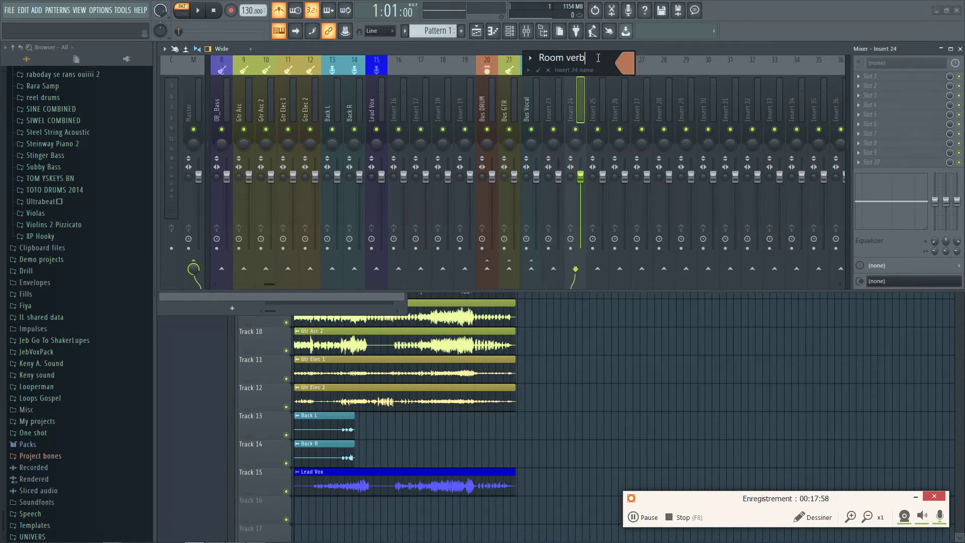
pyautogui.press('Return')
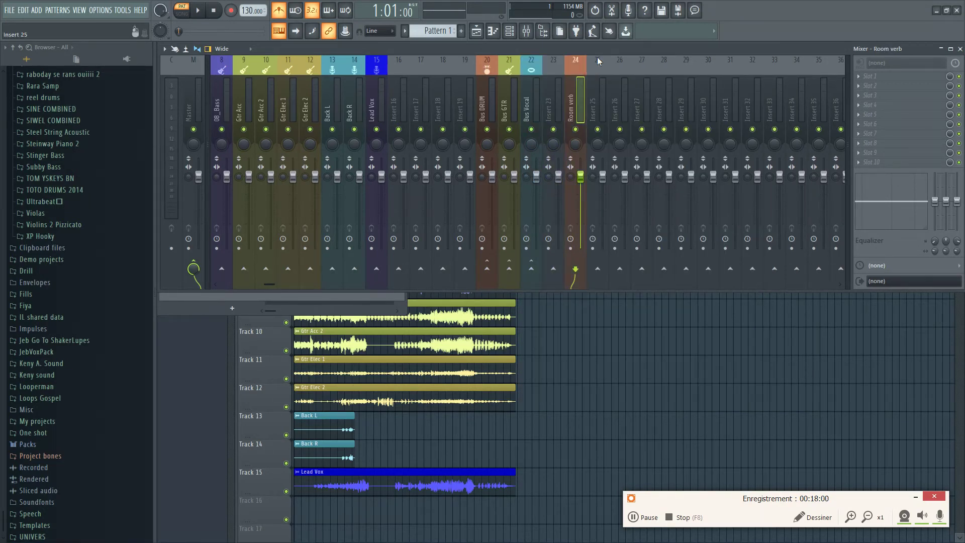
# - Rename mixer track Insert 25 as Plate verb and give it the same orange colour as Room verb
pyautogui.rightClick(603, 99)
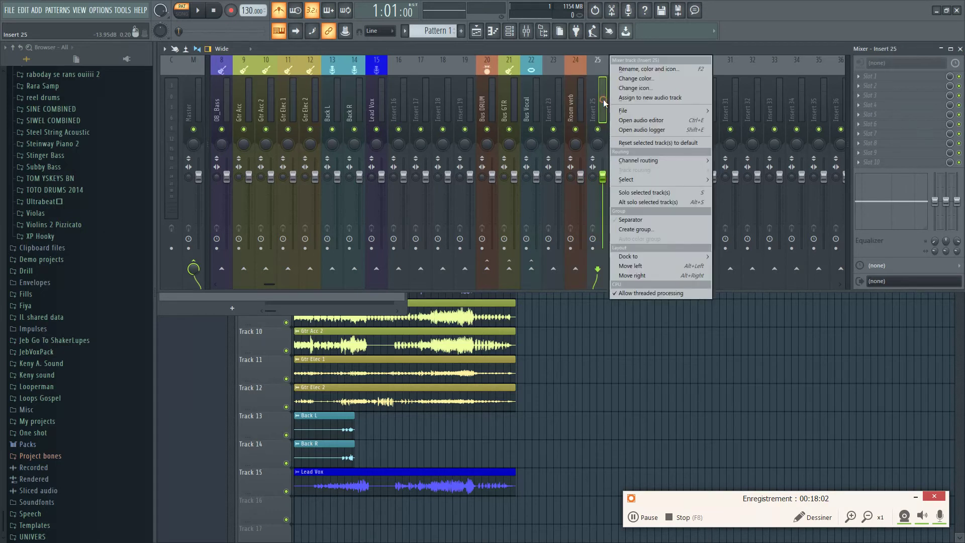
pyautogui.click(654, 70)
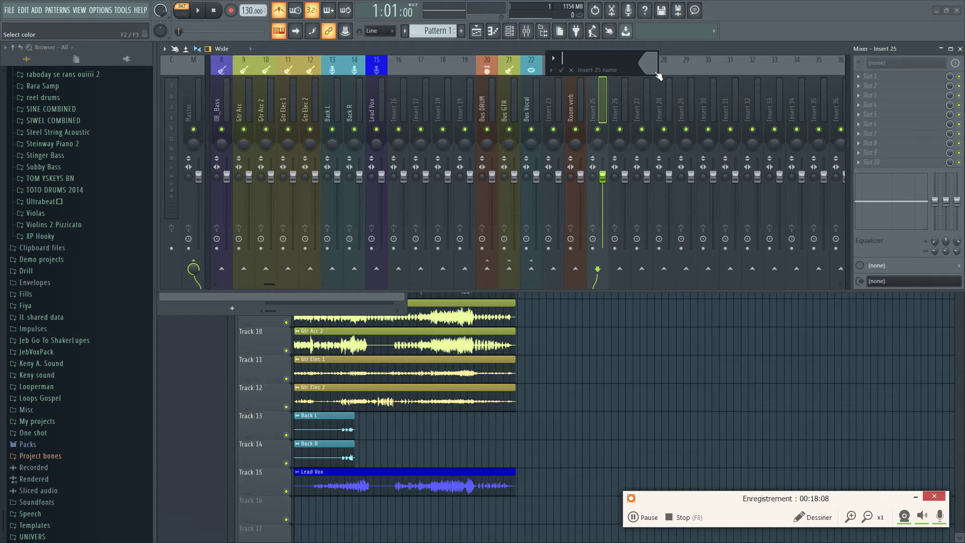
pyautogui.write('Plate verb')
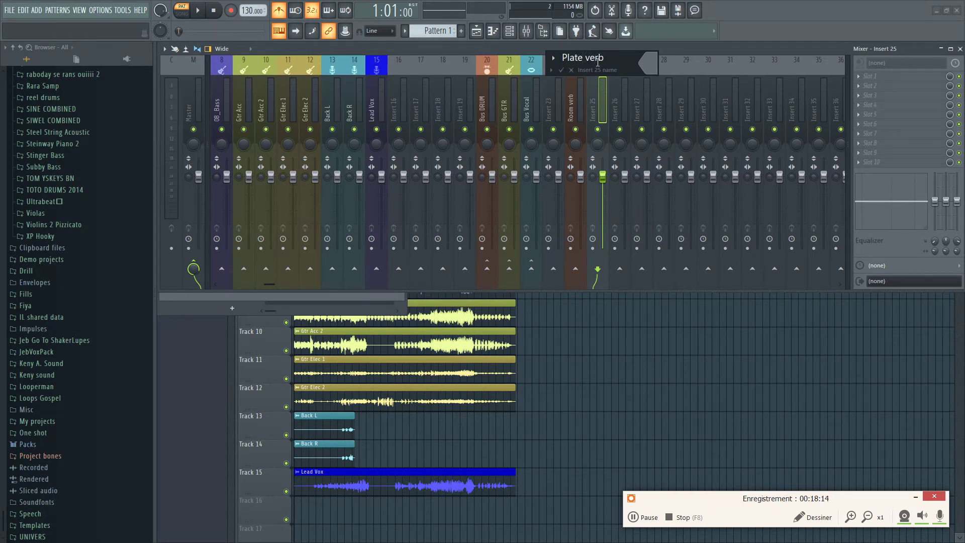
pyautogui.click(649, 63)
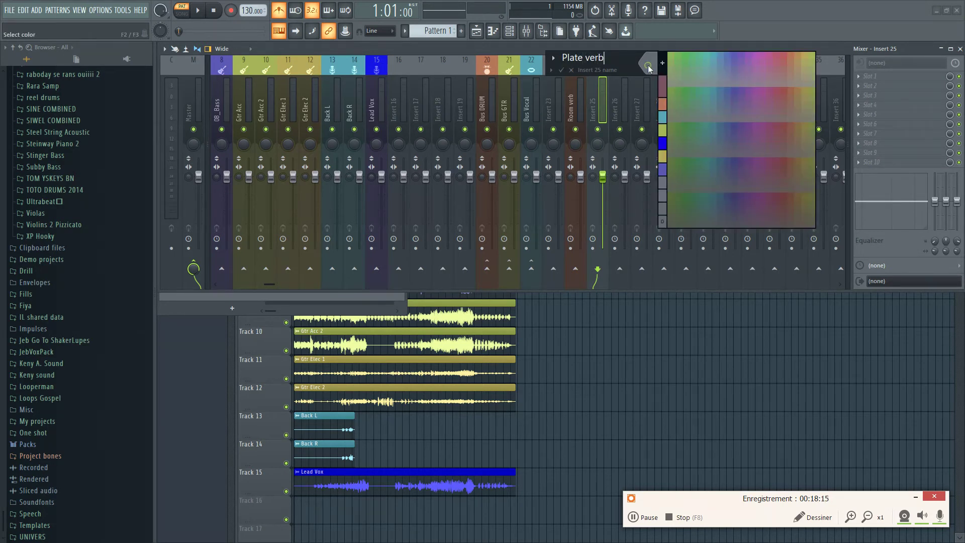
pyautogui.click(663, 107)
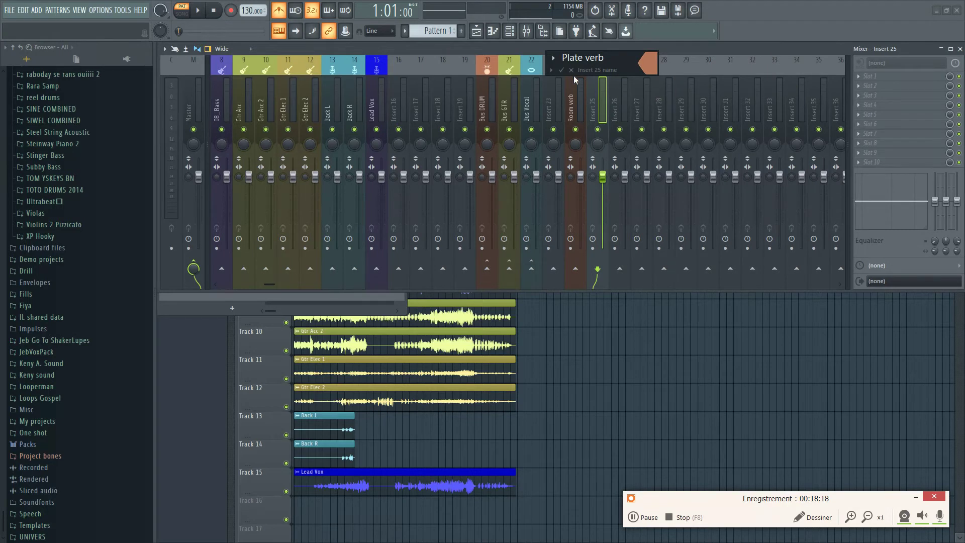
pyautogui.click(562, 70)
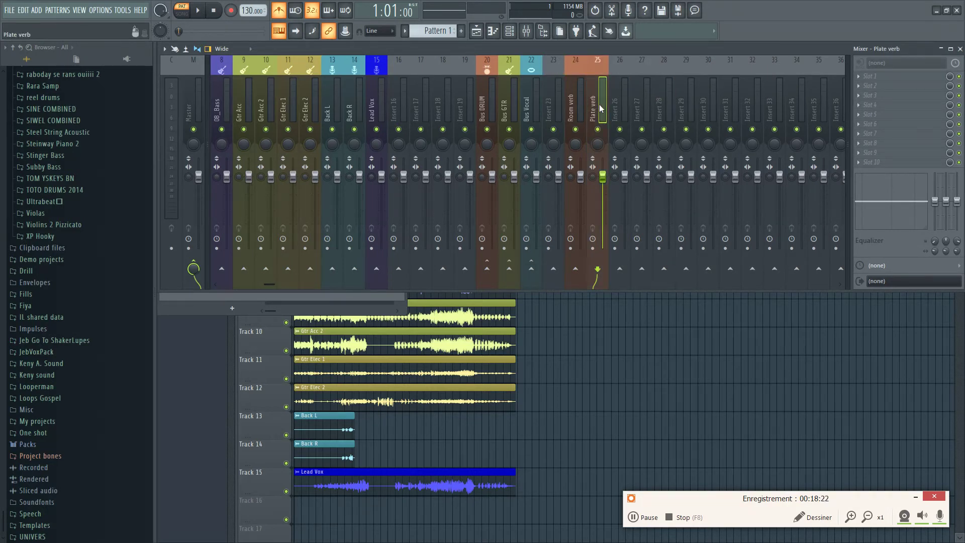
# - Rename mixer track Insert 26 as Dly vox and give it the lead vocal's blue colour
pyautogui.rightClick(627, 107)
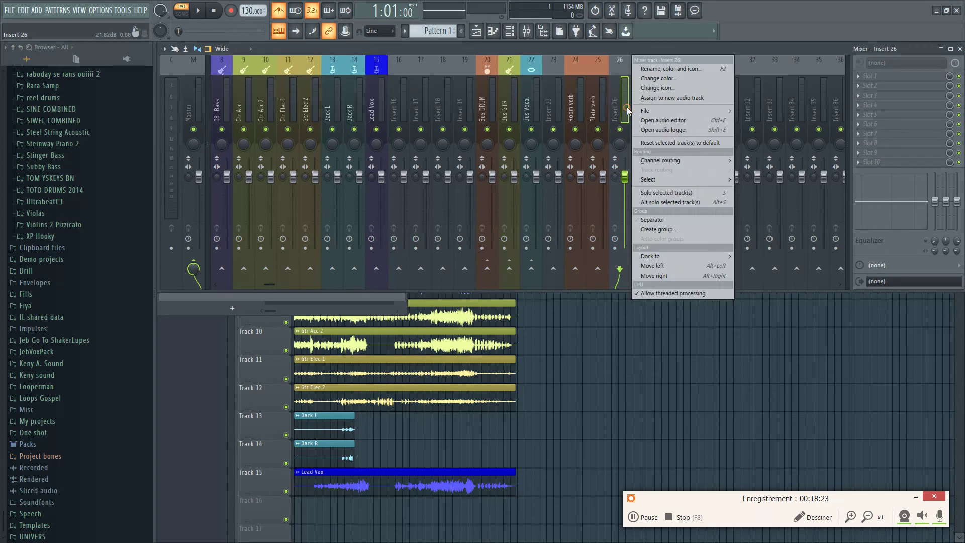
pyautogui.click(674, 71)
pyautogui.write('De')
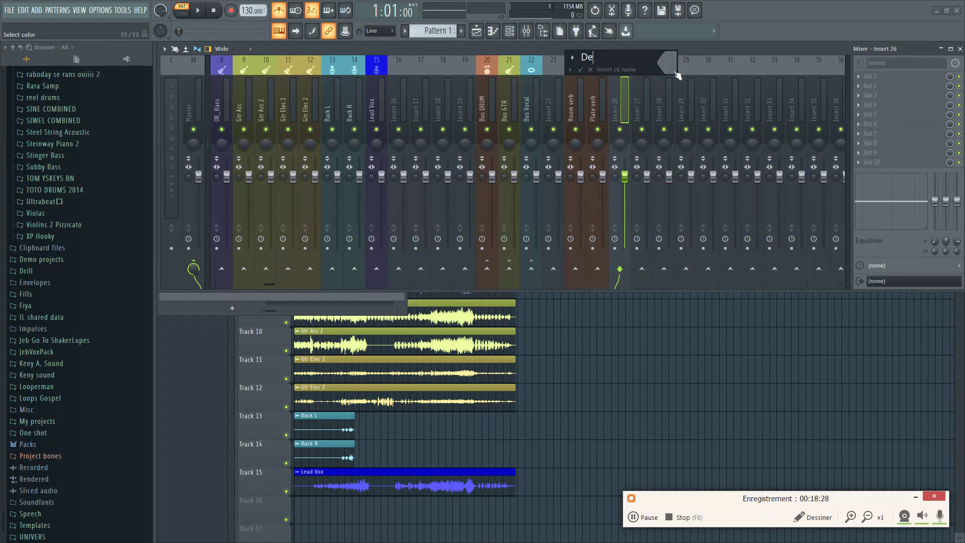
pyautogui.press('BackSpace')
pyautogui.write('Iy')
pyautogui.write('v0x')
pyautogui.press('BackSpace')
pyautogui.press('BackSpace')
pyautogui.write('ox')
pyautogui.click(673, 68)
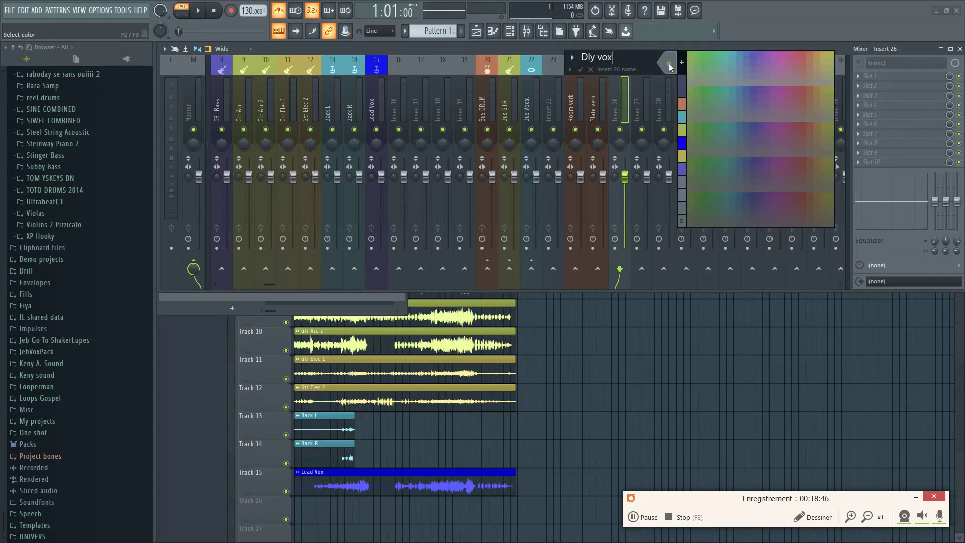
pyautogui.click(683, 142)
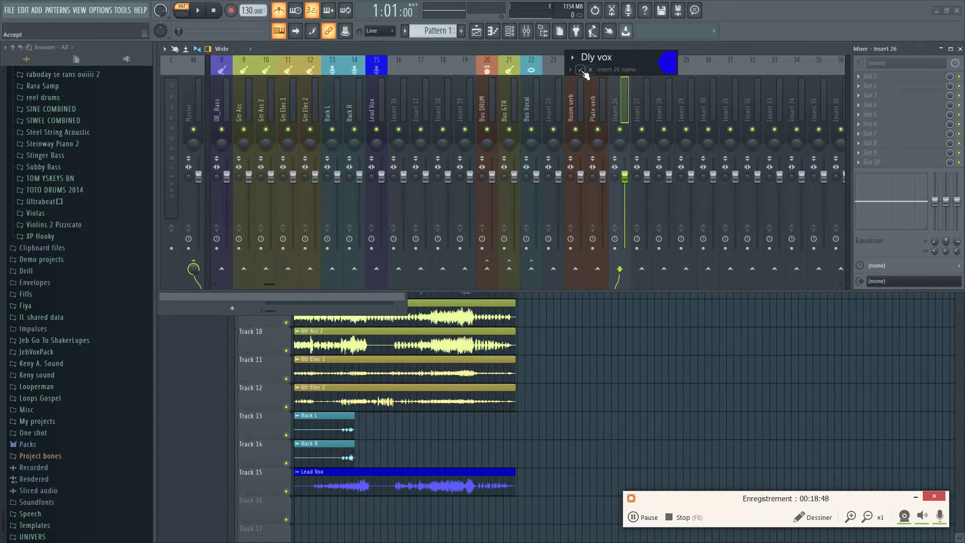
pyautogui.click(581, 70)
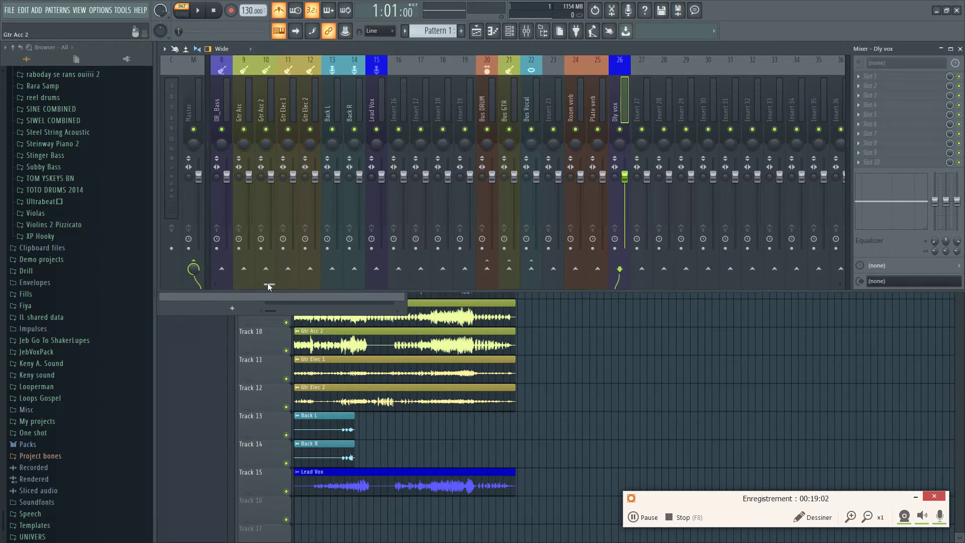
# - Enter Cue Mix as the new name of mixer track Insert 30
pyautogui.moveTo(269, 285); pyautogui.dragTo(317, 284)
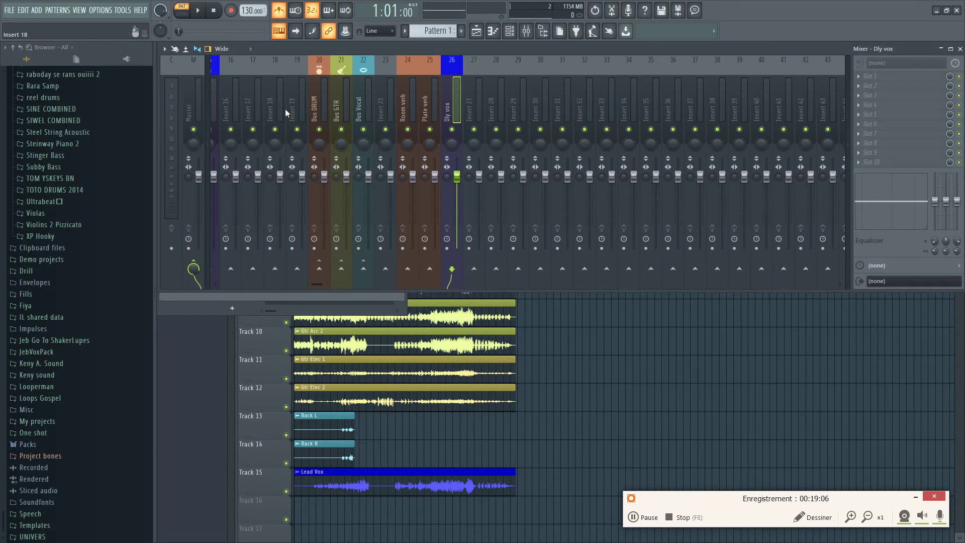
pyautogui.click(544, 110)
pyautogui.rightClick(545, 111)
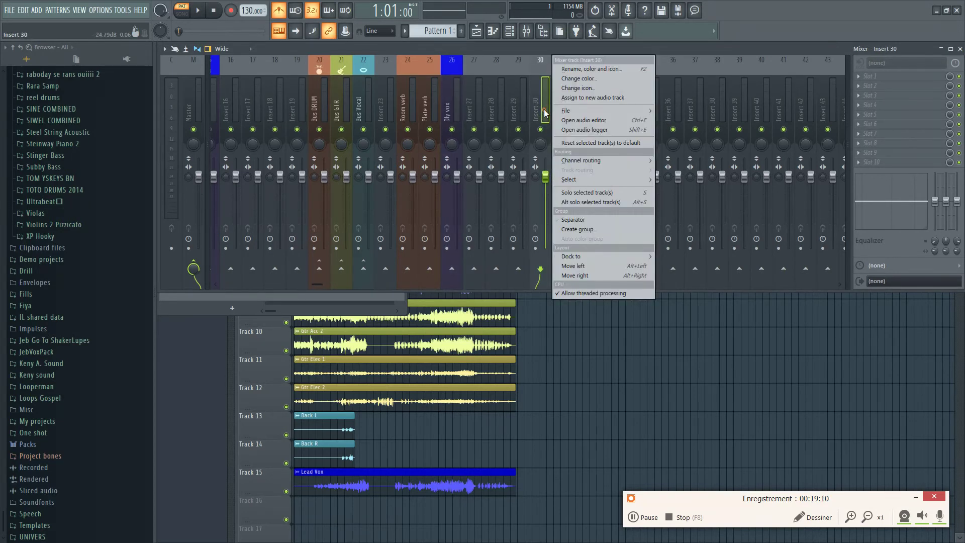
pyautogui.click(602, 69)
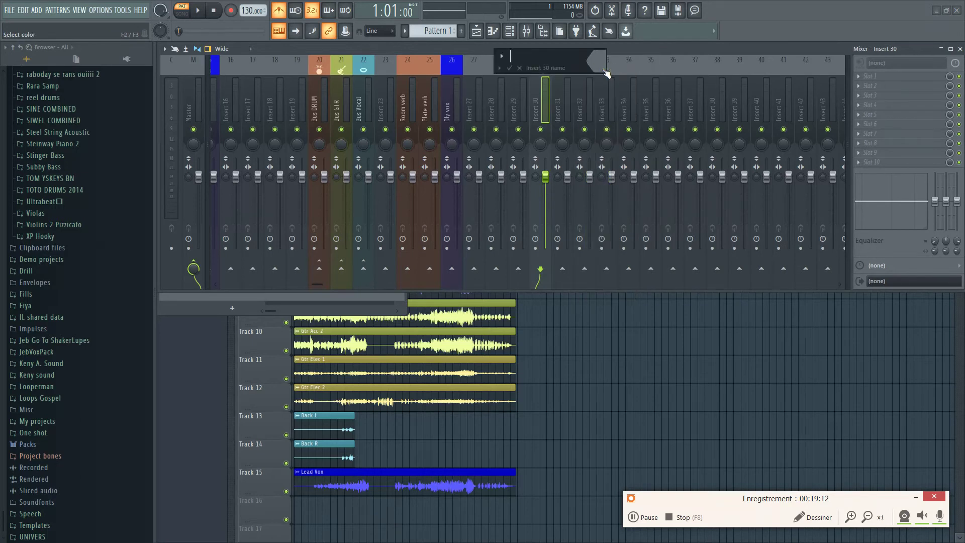
pyautogui.write('Cue Mix')
# - Give mixer track 30 a dark red colour (red 128, green 0, blue 0) and apply it with the Cue Mix name
pyautogui.click(605, 72)
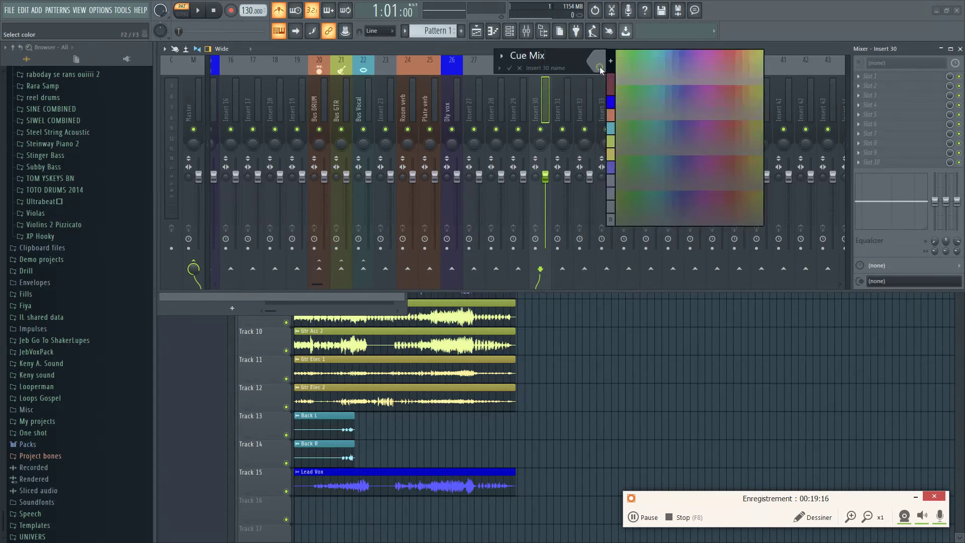
pyautogui.click(611, 67)
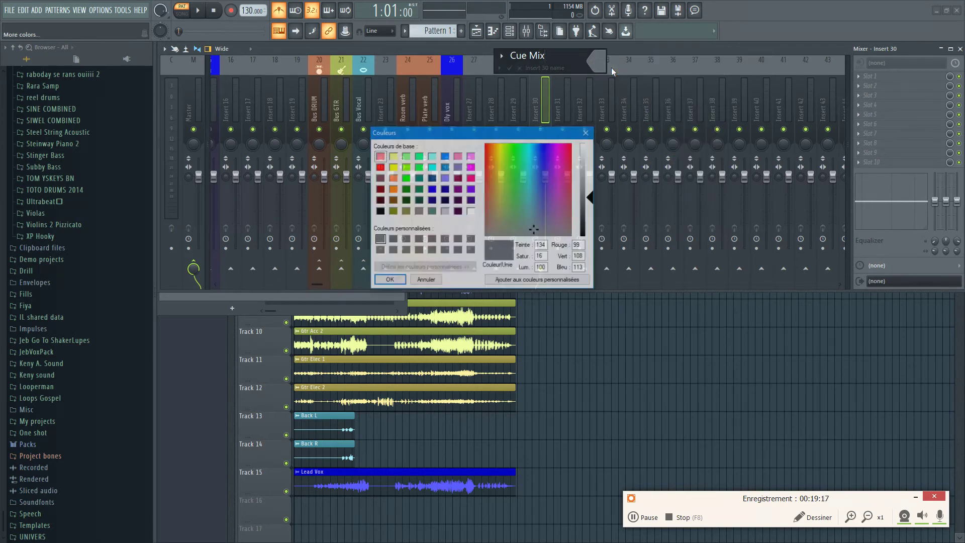
pyautogui.click(495, 168)
pyautogui.click(487, 152)
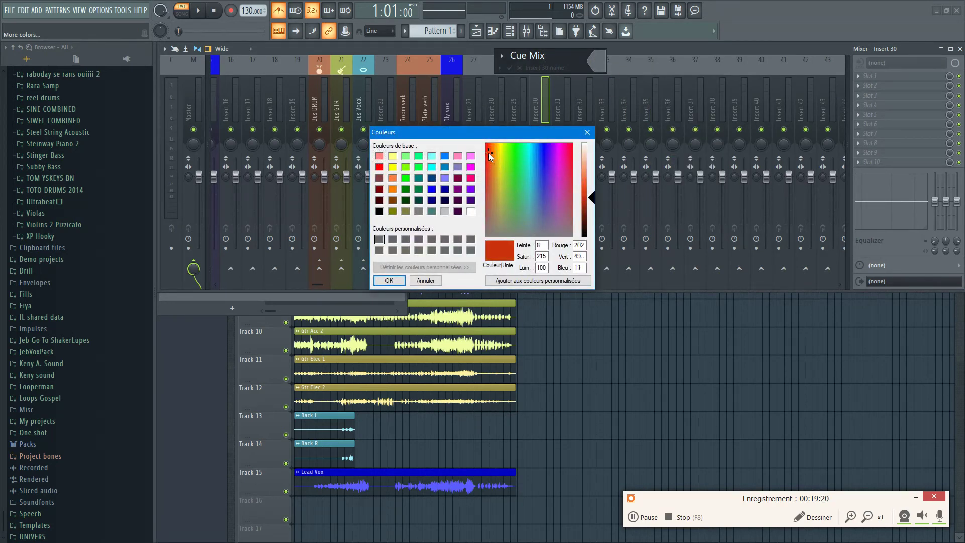
pyautogui.moveTo(488, 153); pyautogui.dragTo(489, 146)
pyautogui.moveTo(491, 159)
pyautogui.mouseDown()
pyautogui.moveTo(518, 153)
pyautogui.moveTo(511, 204)
pyautogui.moveTo(489, 210)
pyautogui.moveTo(490, 151)
pyautogui.mouseUp()
pyautogui.click(471, 201)
pyautogui.click(410, 200)
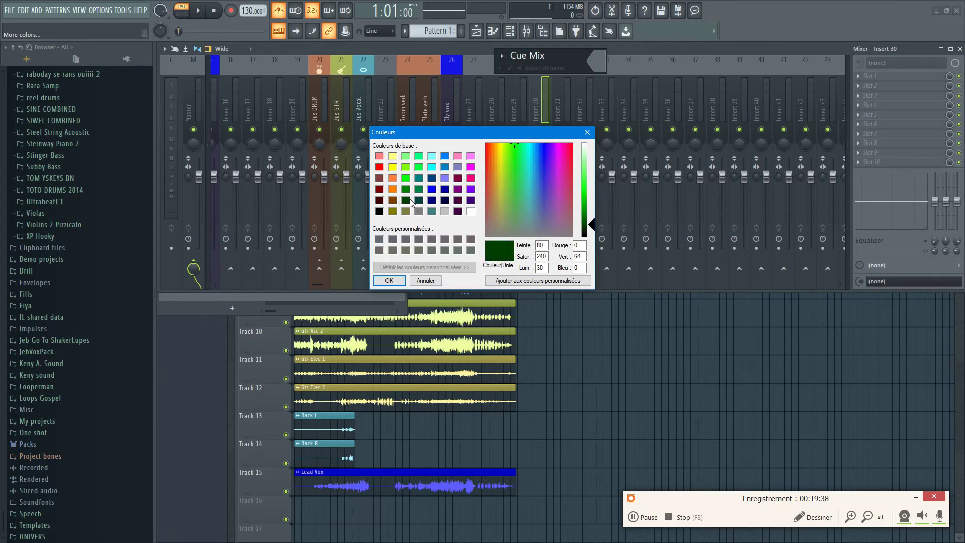
pyautogui.click(380, 189)
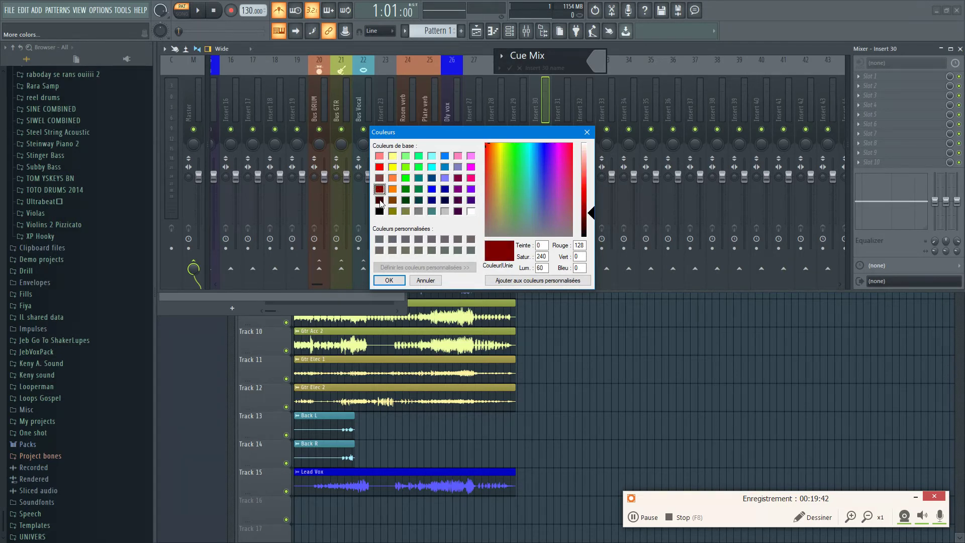
pyautogui.click(380, 201)
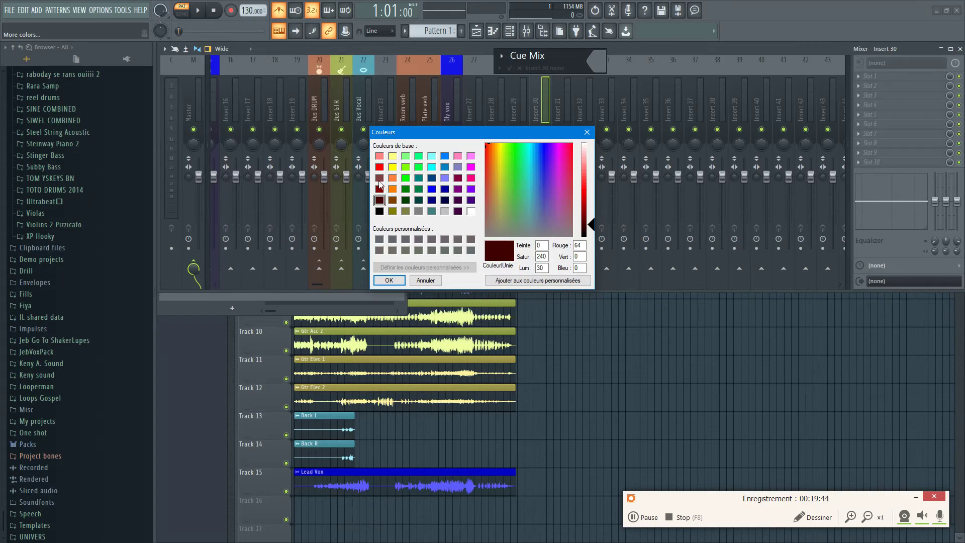
pyautogui.click(380, 179)
pyautogui.click(379, 189)
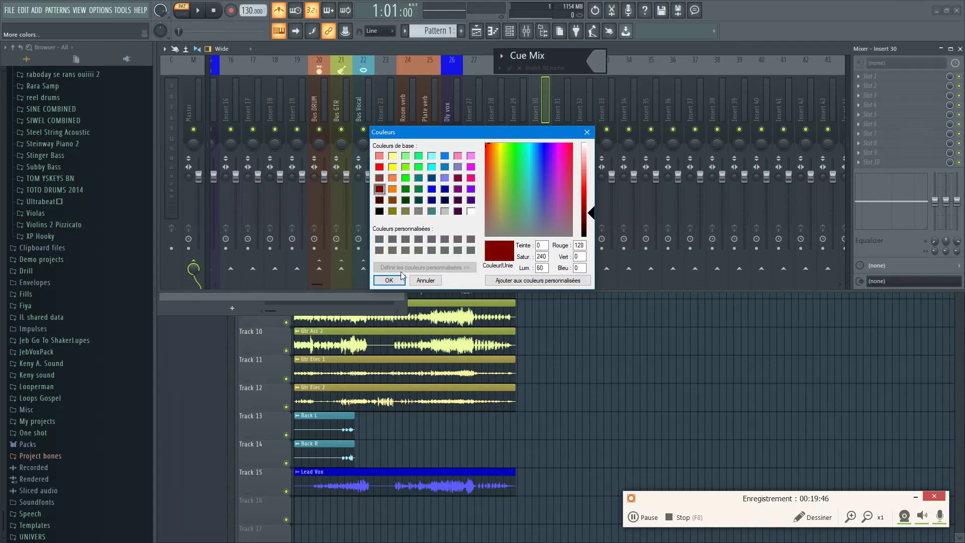
pyautogui.click(389, 280)
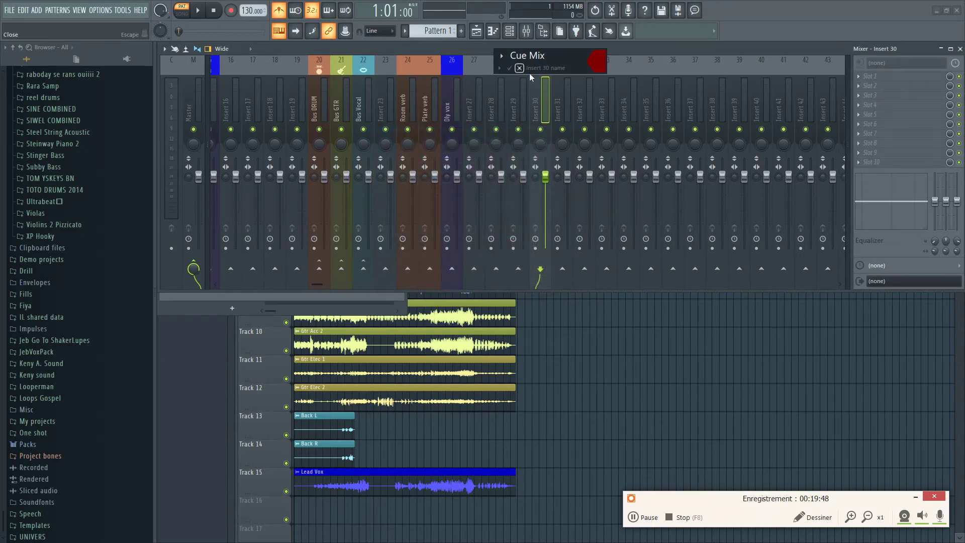
pyautogui.press('Return')
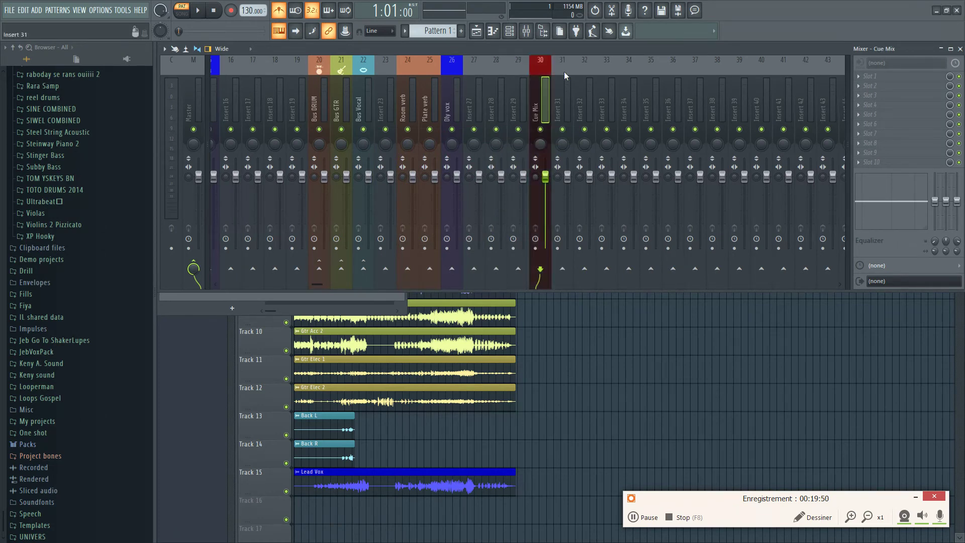
# - Route the Bus DRUM, Bus GTR and Bus Vocal mixer tracks to the Cue Mix track only
pyautogui.scroll(5, 472, 127)
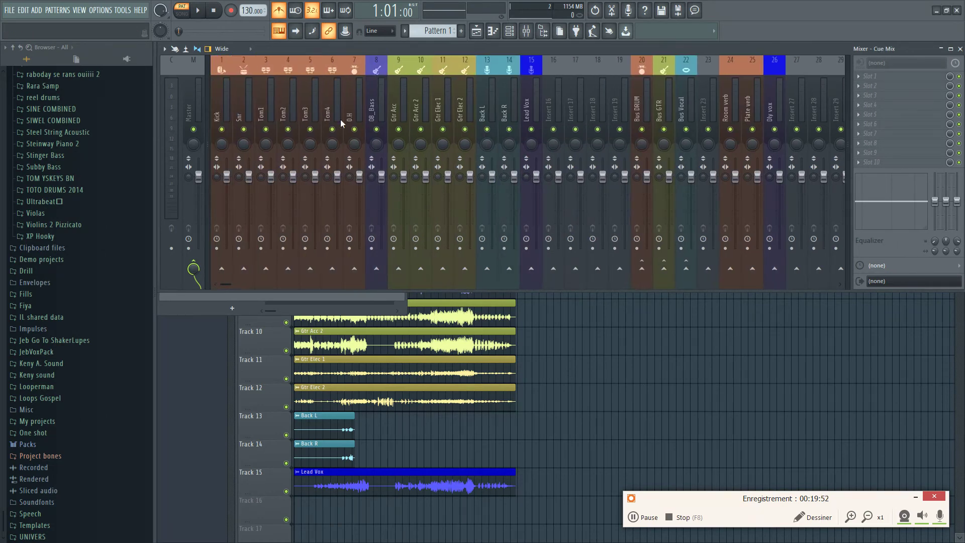
pyautogui.scroll(-5, 330, 119)
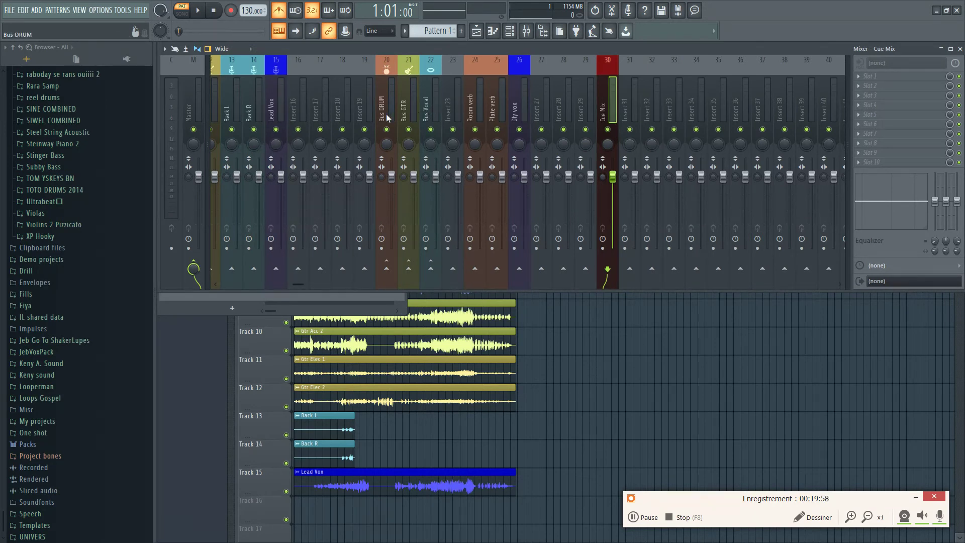
pyautogui.moveTo(387, 118); pyautogui.dragTo(426, 118)
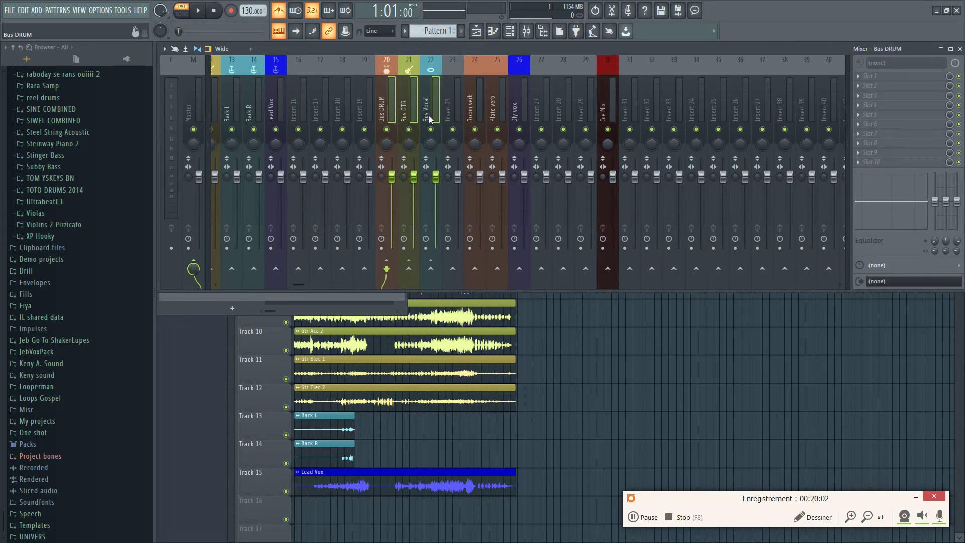
pyautogui.rightClick(608, 268)
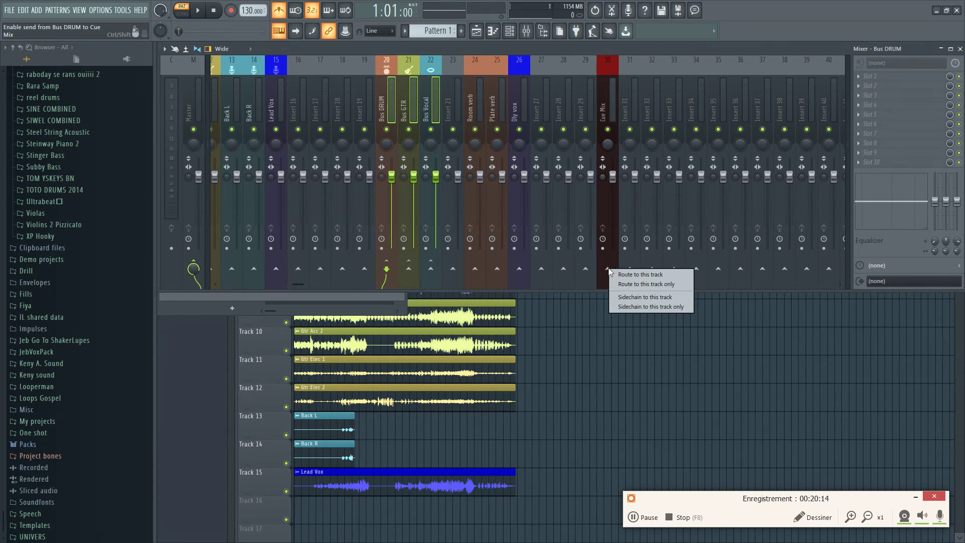
pyautogui.click(653, 285)
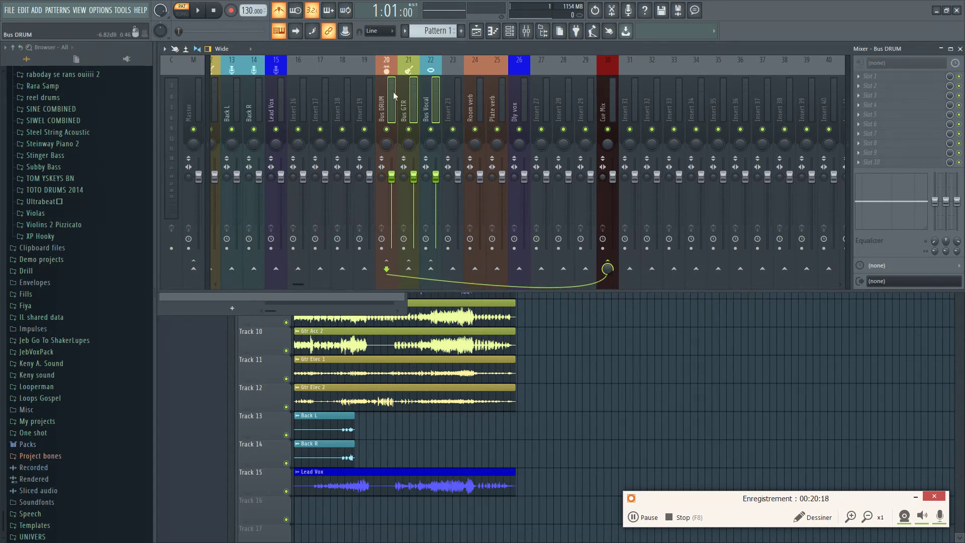
# - Route the 08_Bass mixer track to the Cue Mix track only
pyautogui.scroll(4, 393, 92)
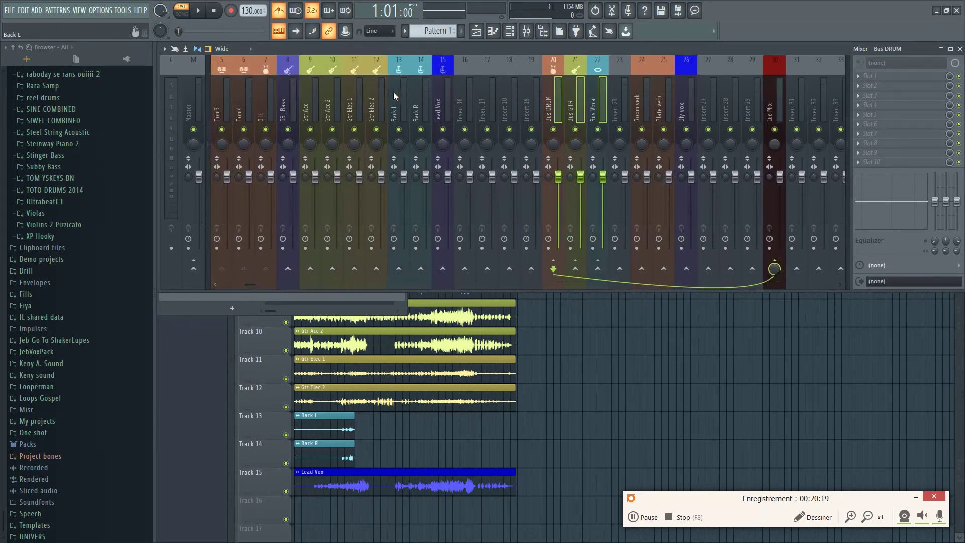
pyautogui.click(260, 114)
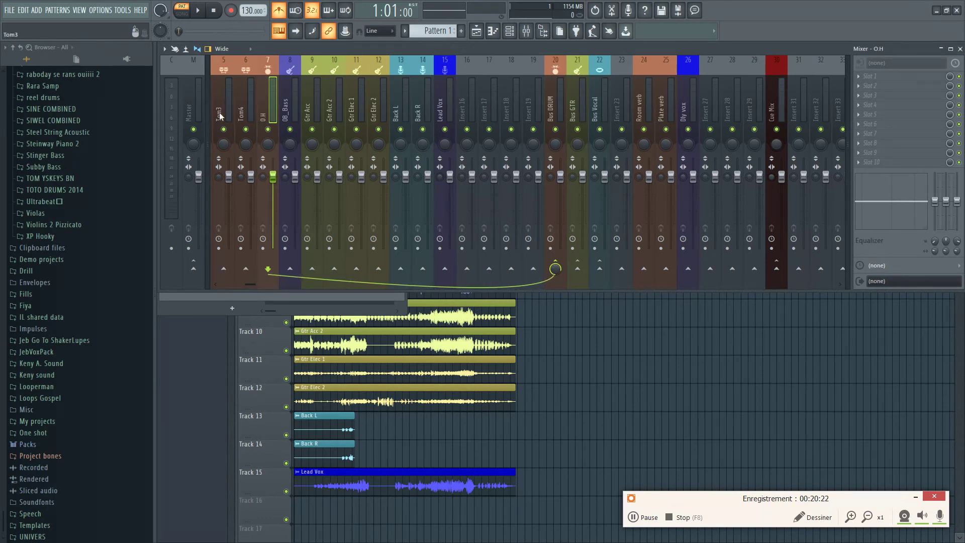
pyautogui.click(313, 109)
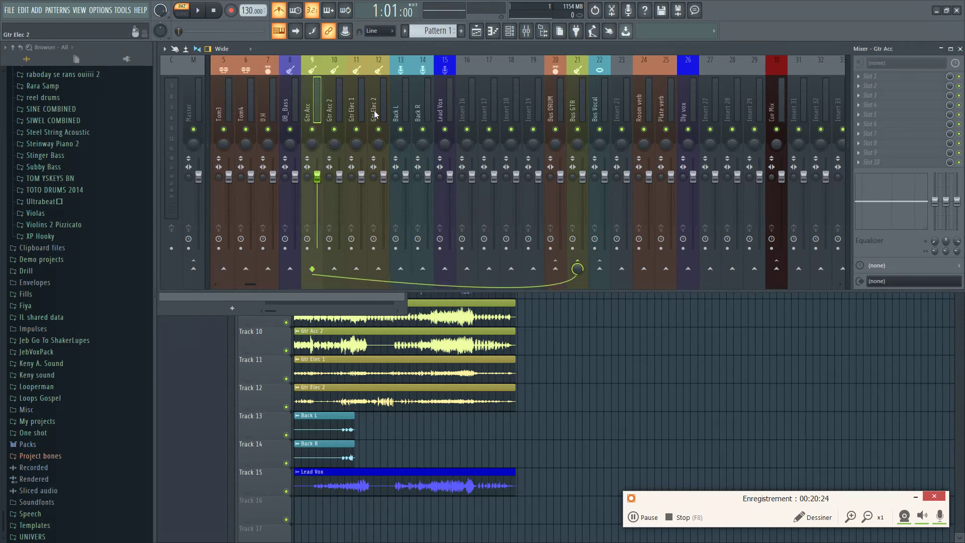
pyautogui.click(293, 107)
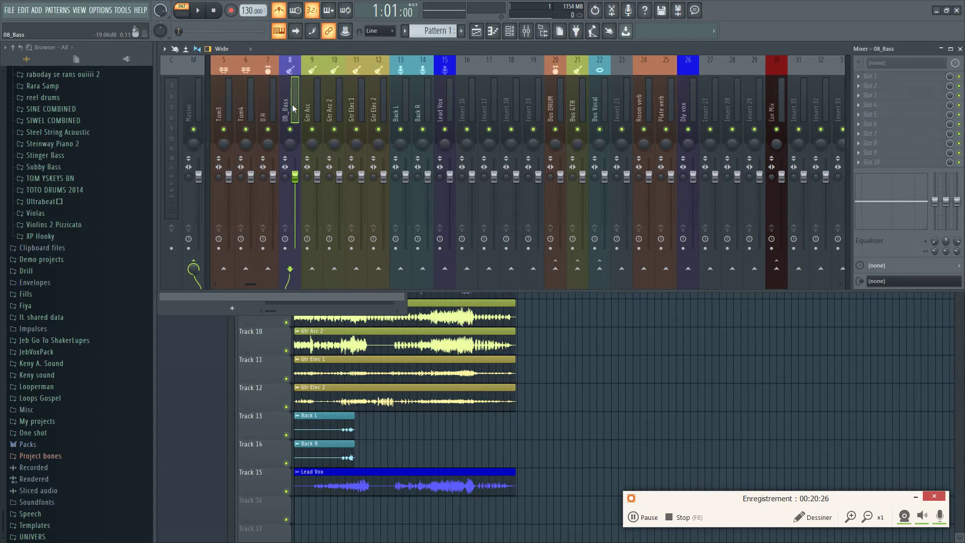
pyautogui.rightClick(777, 270)
pyautogui.click(798, 287)
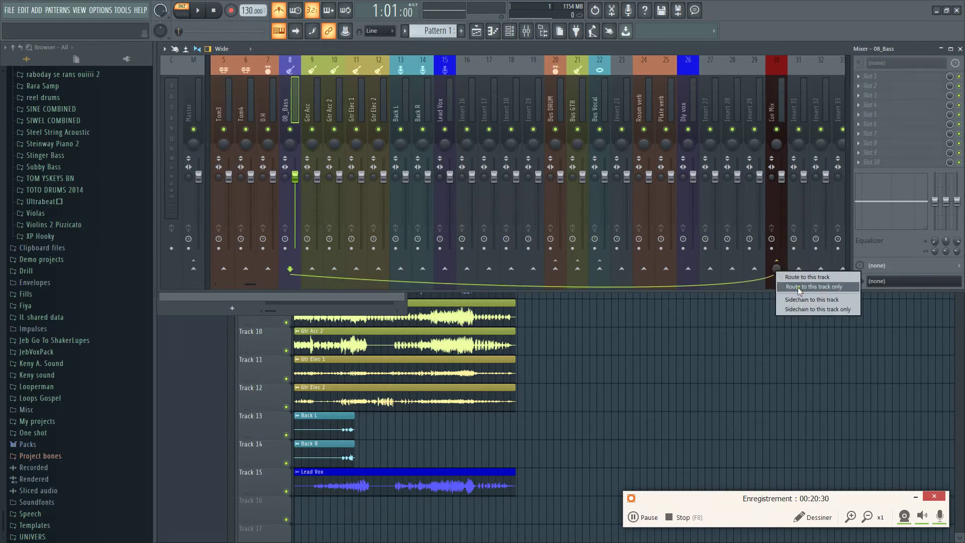
# - Check the output routing of the guitar tracks and of the drum, guitar and vocal buses
pyautogui.click(330, 115)
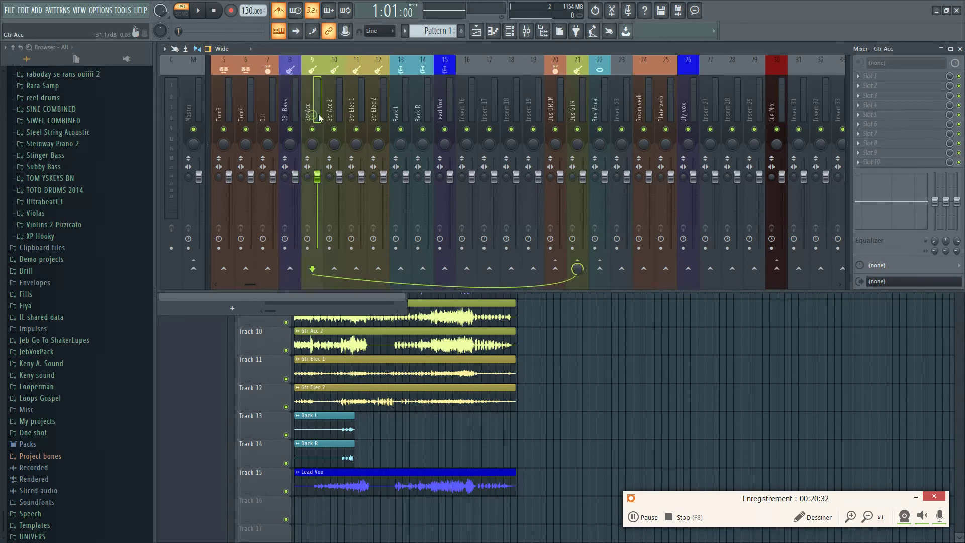
pyautogui.press('Right')
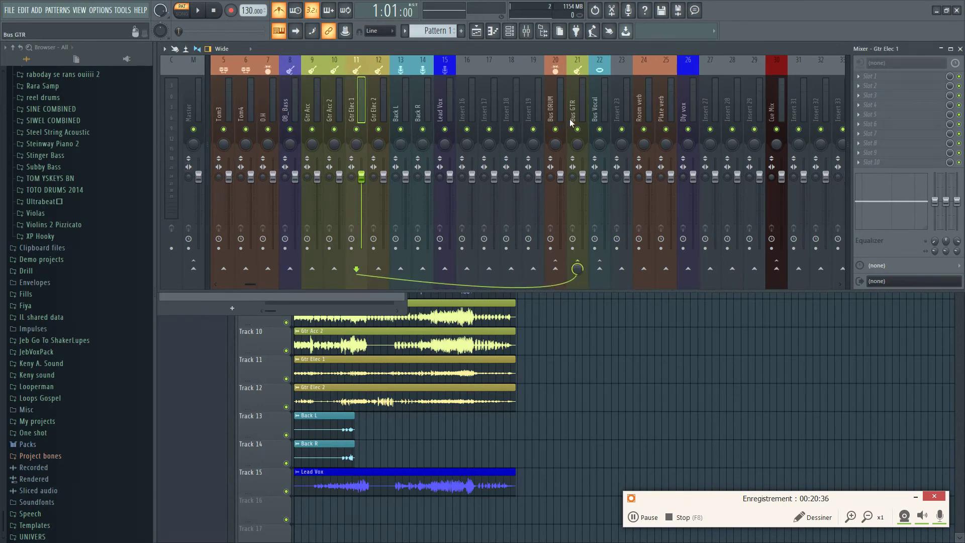
pyautogui.click(552, 114)
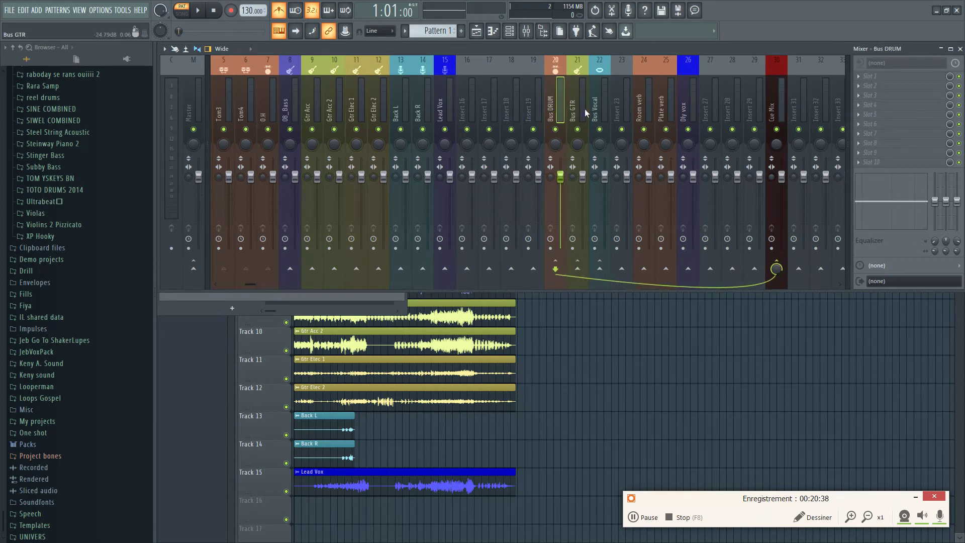
pyautogui.click(574, 115)
pyautogui.click(597, 114)
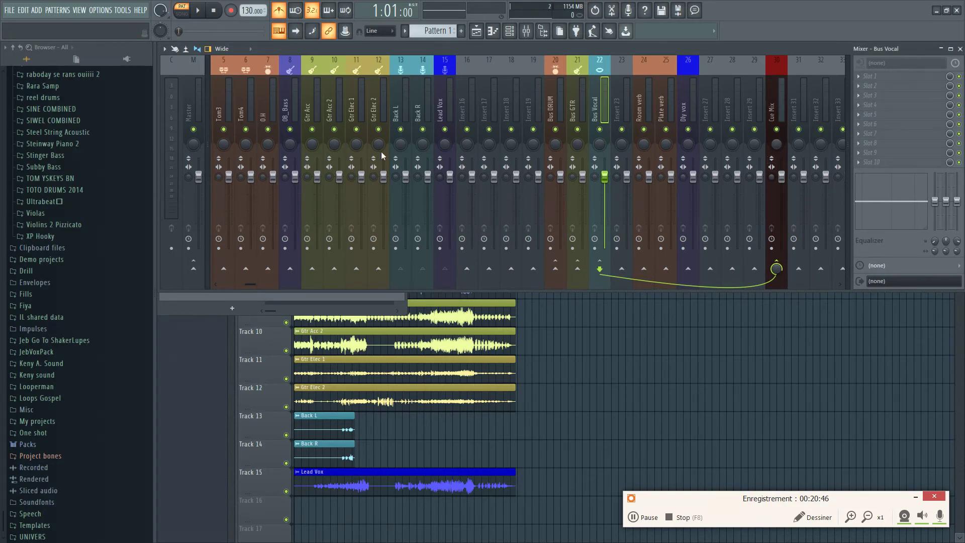
# - Close the mixer and bring the playlist to the front, enlarging its timeline
pyautogui.click(961, 50)
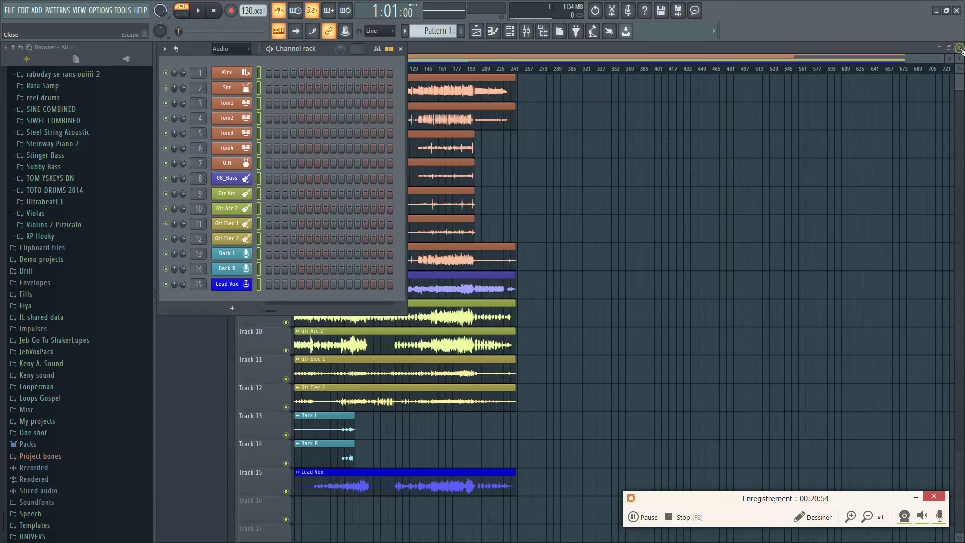
pyautogui.click(525, 65)
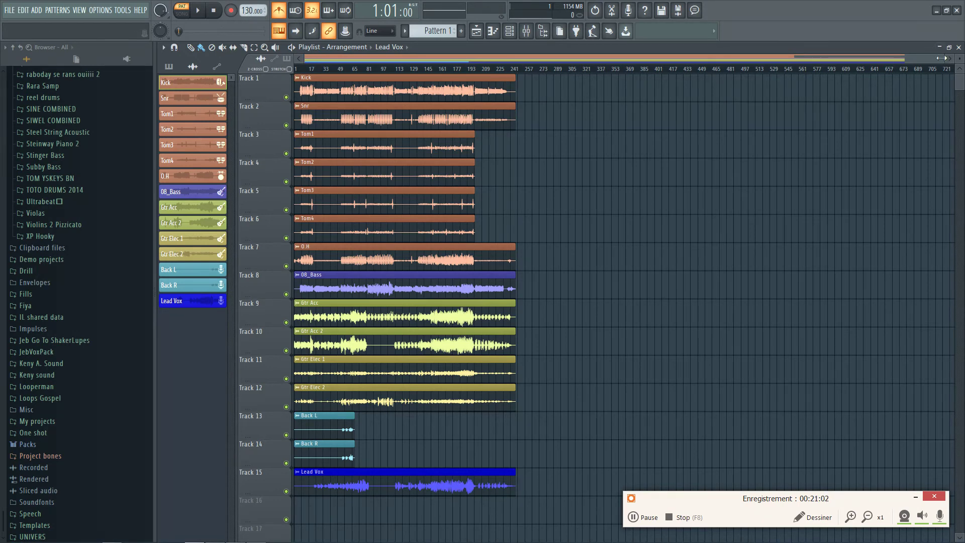
pyautogui.moveTo(941, 58); pyautogui.dragTo(772, 58)
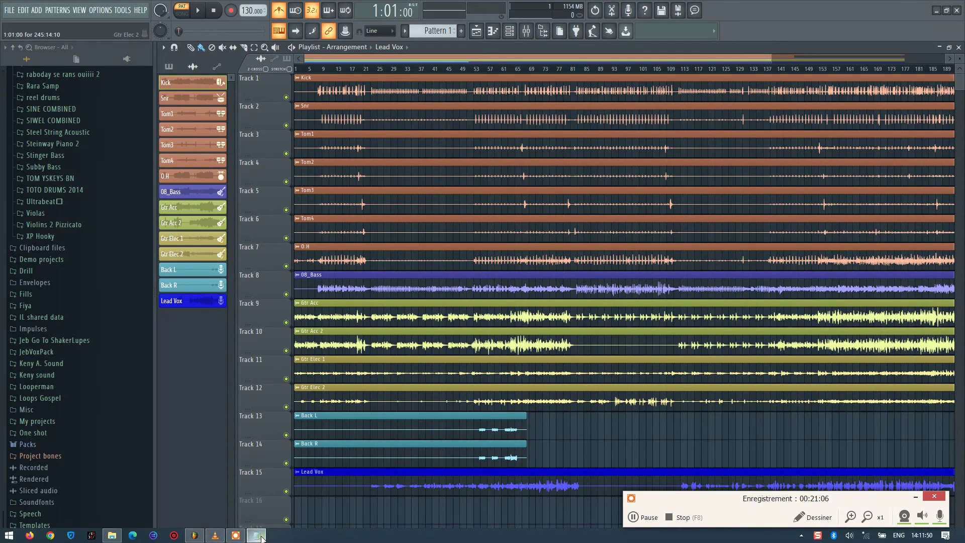
# - Look up the song's tempo in Readme.txt in Notepad, and set the FL Studio project tempo to 70 BPM
pyautogui.click(257, 536)
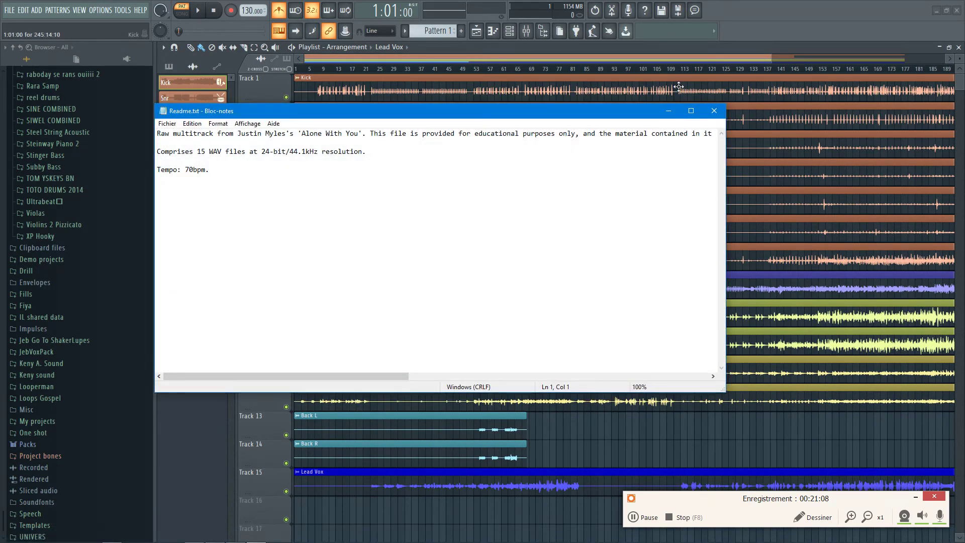
pyautogui.click(669, 113)
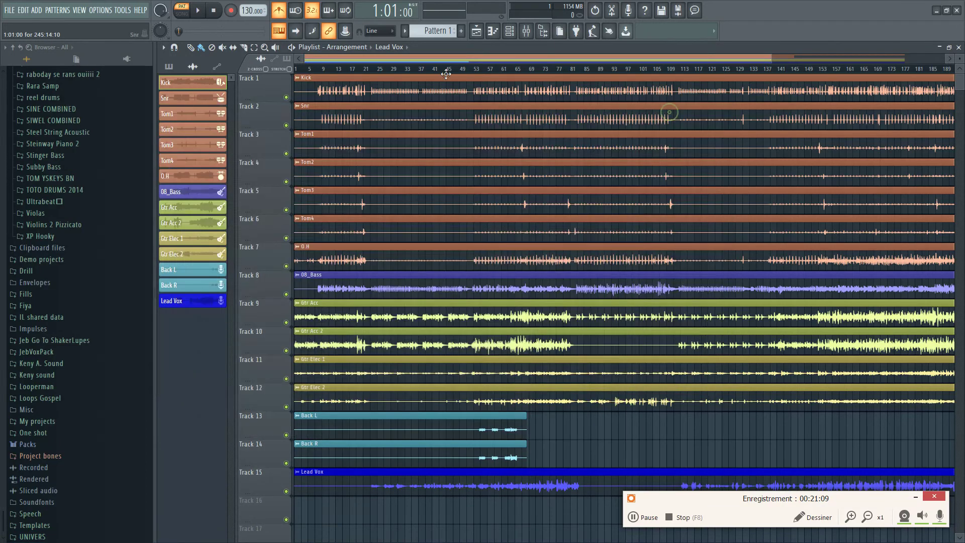
pyautogui.rightClick(246, 10)
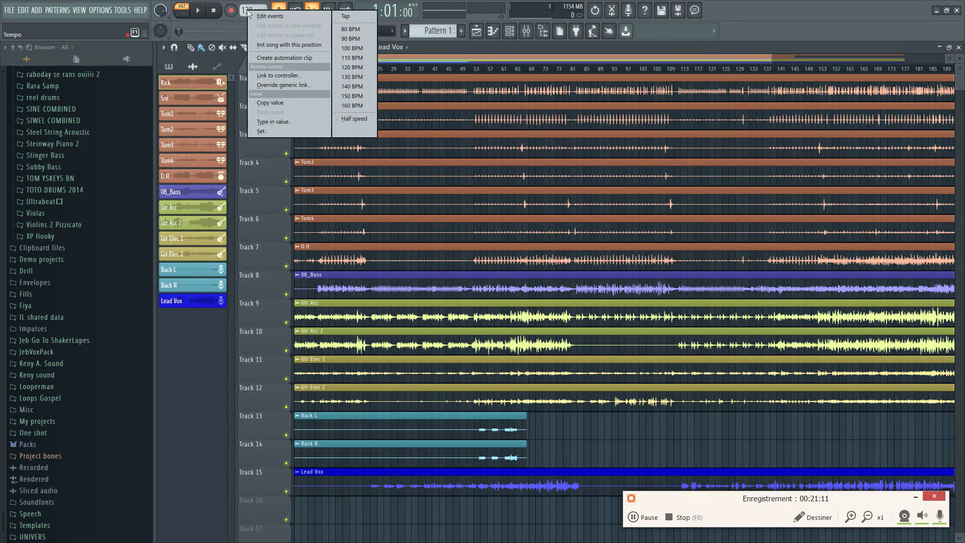
pyautogui.click(350, 33)
pyautogui.moveTo(253, 11); pyautogui.dragTo(253, 34)
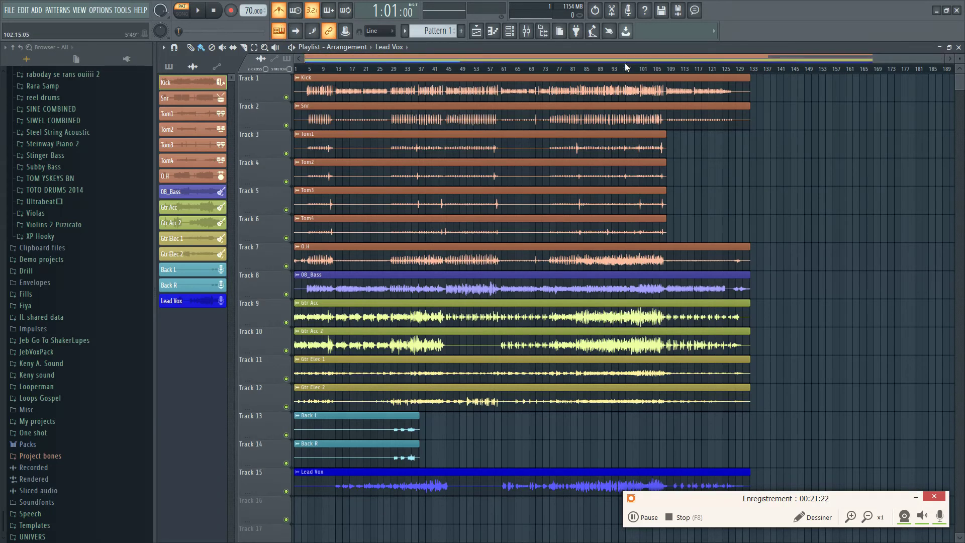
# - Switch playback to song mode and briefly play the arrangement from the start
pyautogui.click(182, 14)
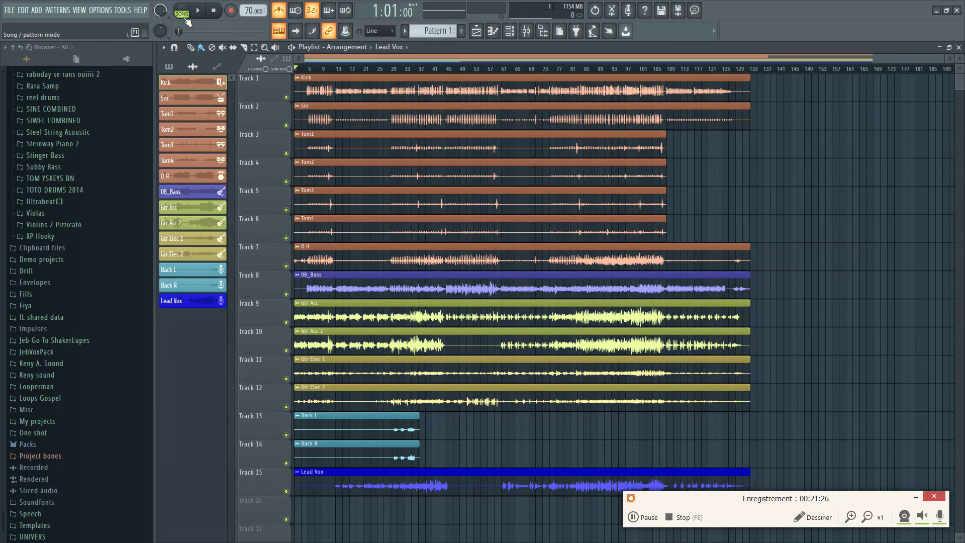
pyautogui.press('space')
pyautogui.press('space')
# - Move all the playlist clips together so they start at bar 2, and play the arrangement
pyautogui.moveTo(941, 61); pyautogui.dragTo(269, 69)
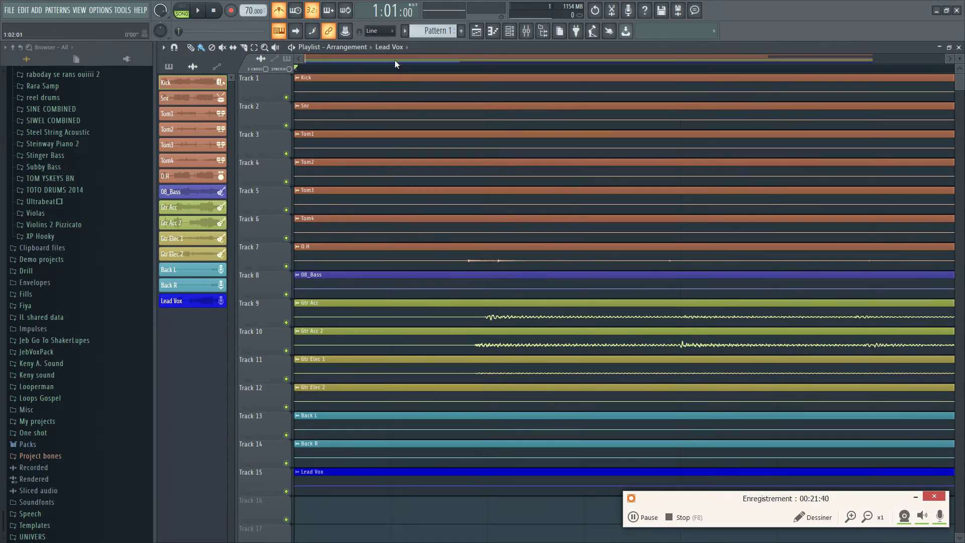
pyautogui.scroll(-3, 395, 61)
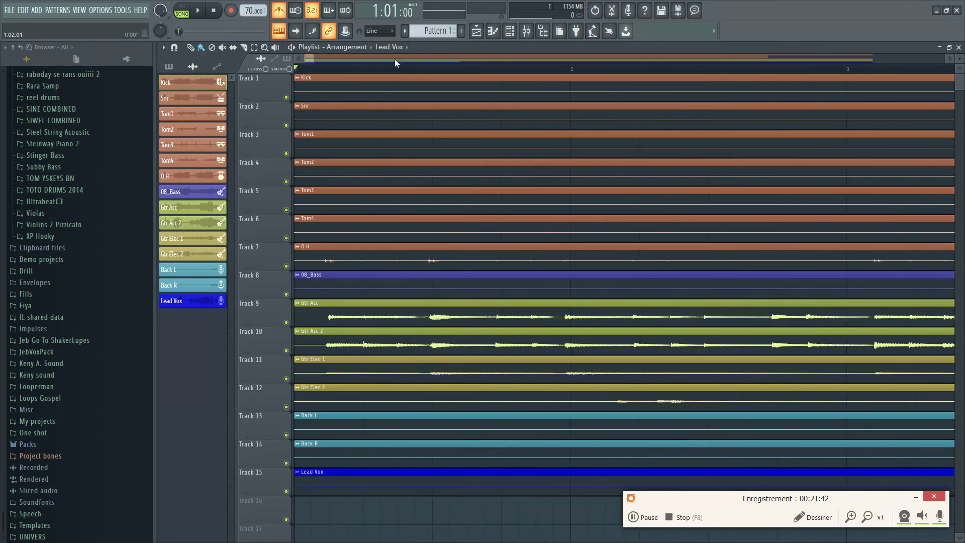
pyautogui.hotkey('ctrl', 'a')
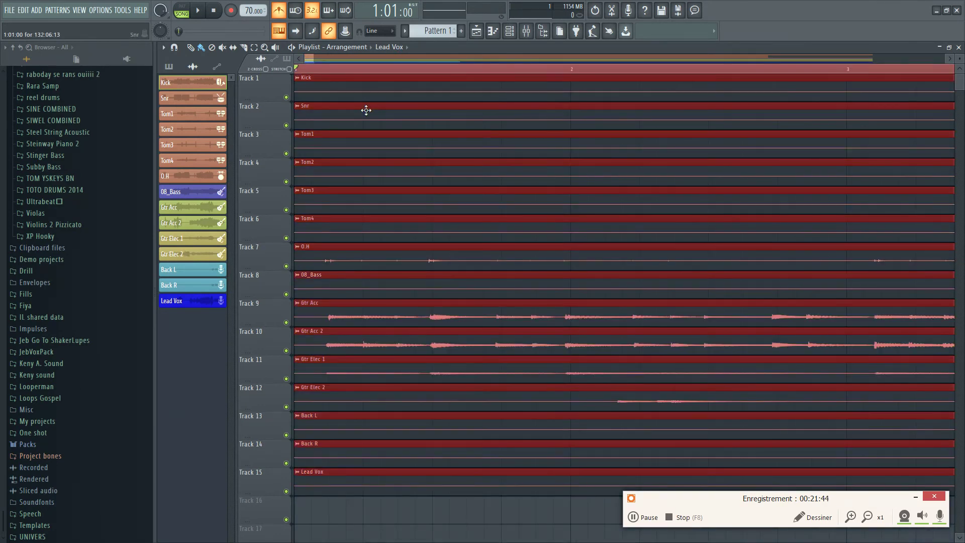
pyautogui.moveTo(314, 84); pyautogui.dragTo(586, 80)
pyautogui.press('space')
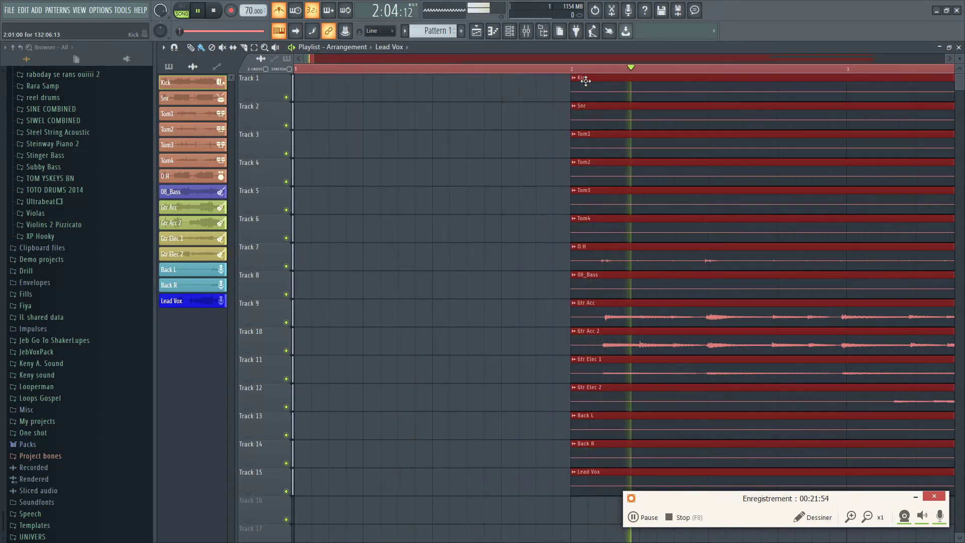
# - Move all the playlist clips together slightly earlier so the first guitar notes reach bar 2, and play the arrangement
pyautogui.press('space')
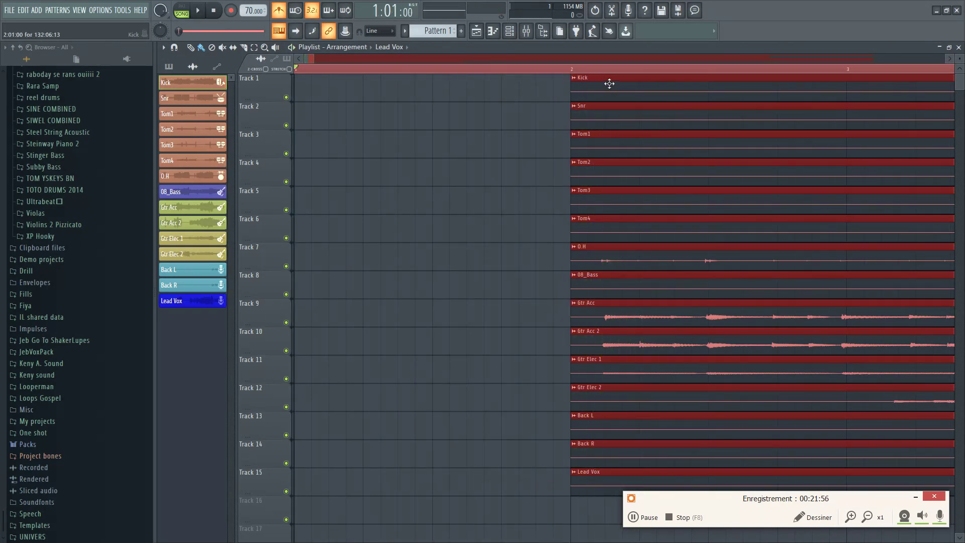
pyautogui.moveTo(599, 82); pyautogui.dragTo(581, 90)
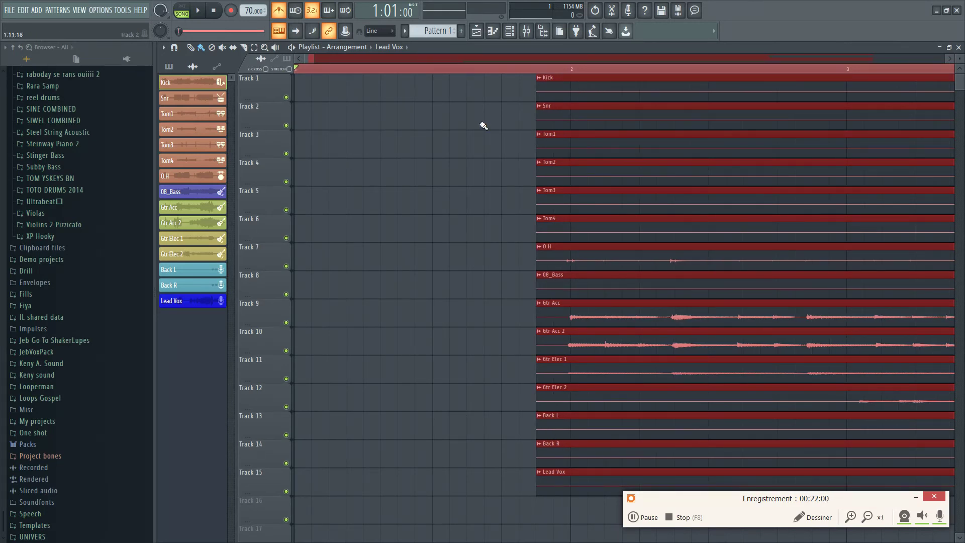
pyautogui.press('space')
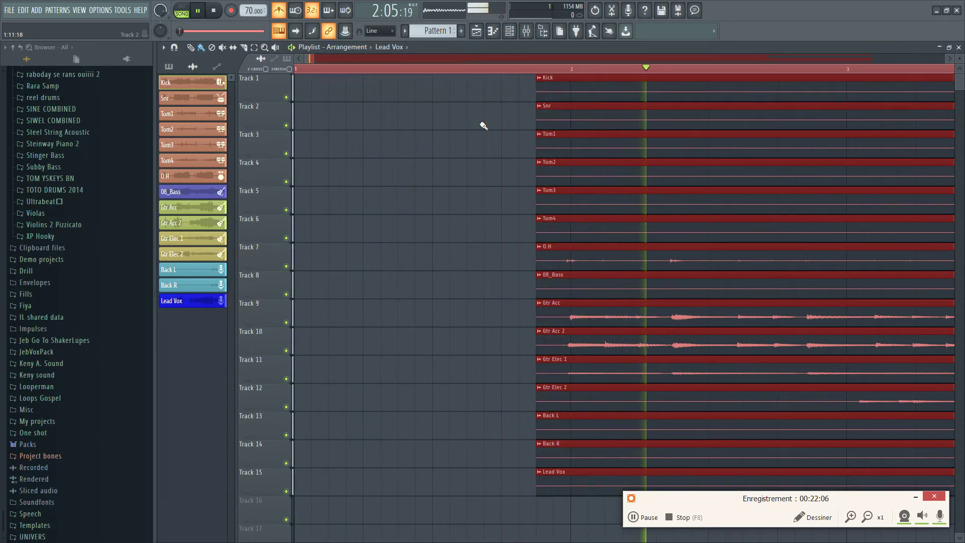
pyautogui.scroll(-5, 391, 57)
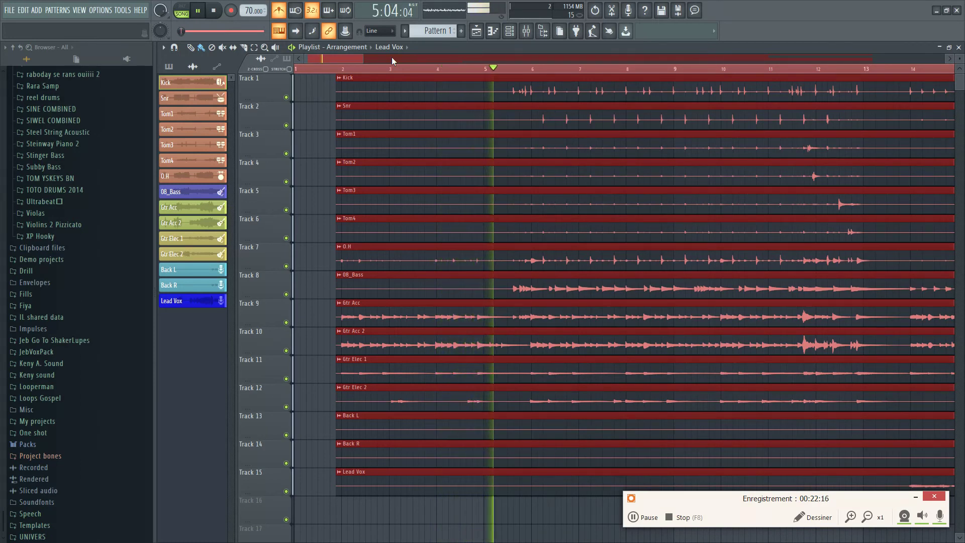
pyautogui.press('space')
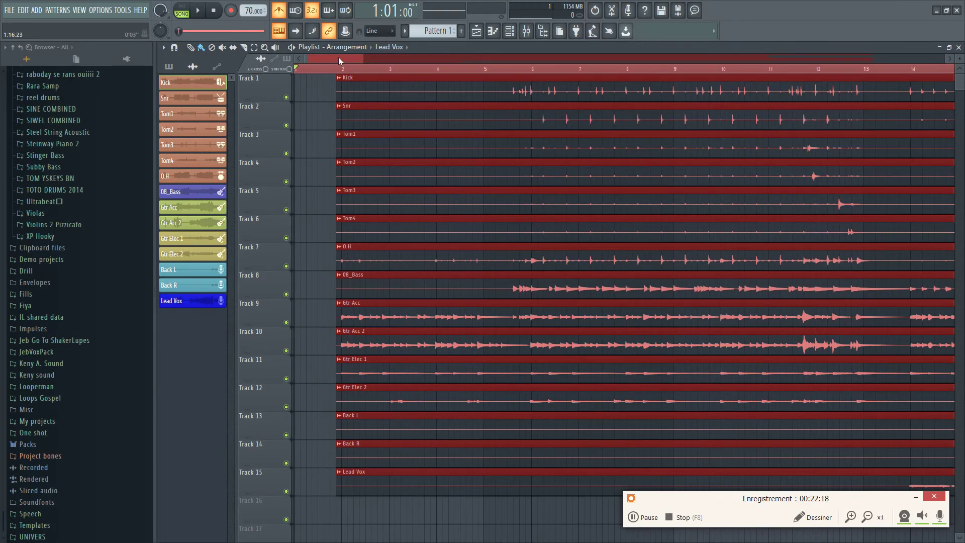
# - Nudge all the clips slightly later to line up the start of the Gtr Acc 2 waveform with bar 2, and start playback
pyautogui.scroll(4, 339, 56)
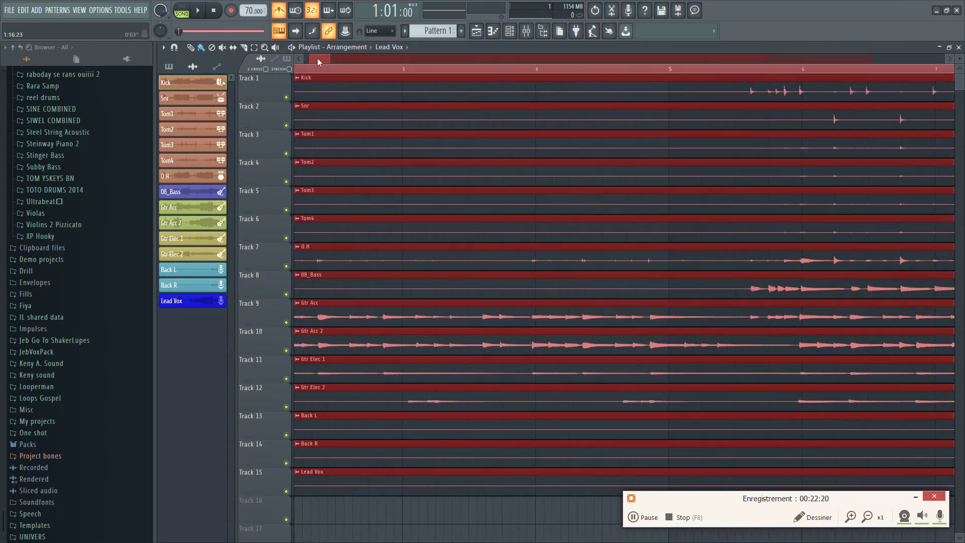
pyautogui.moveTo(318, 58); pyautogui.dragTo(275, 63)
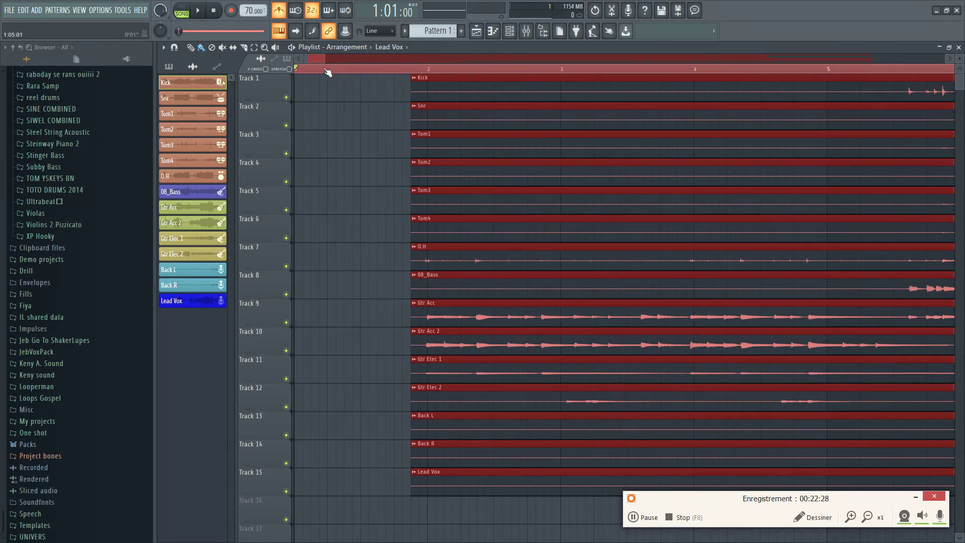
pyautogui.scroll(5, 367, 67)
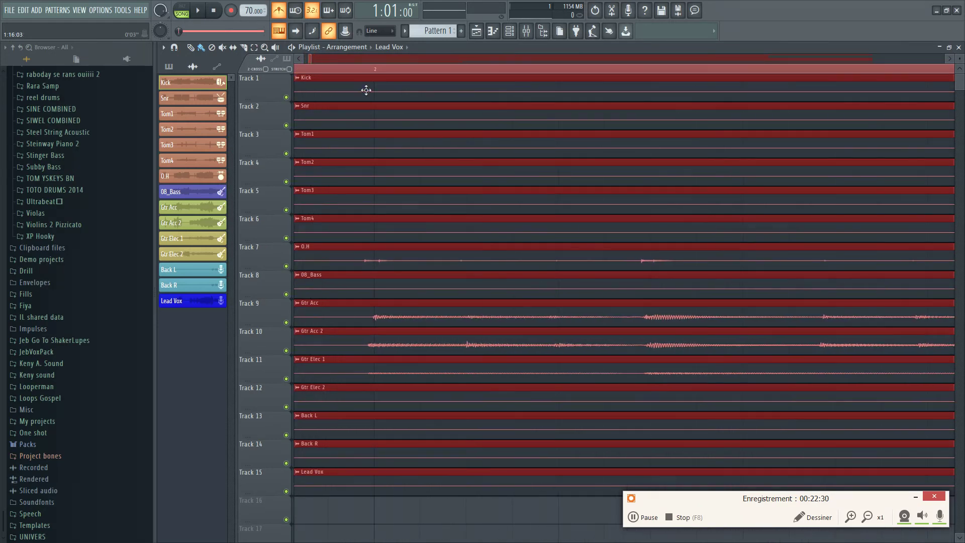
pyautogui.hscroll(-5, 435, 213)
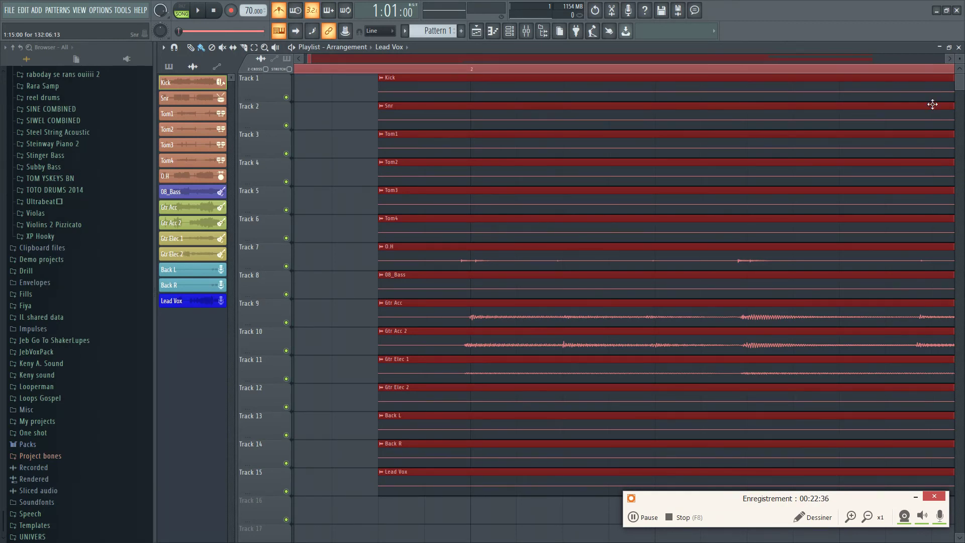
pyautogui.scroll(-5, 961, 85)
pyautogui.scroll(5, 962, 86)
pyautogui.moveTo(391, 81); pyautogui.dragTo(397, 81)
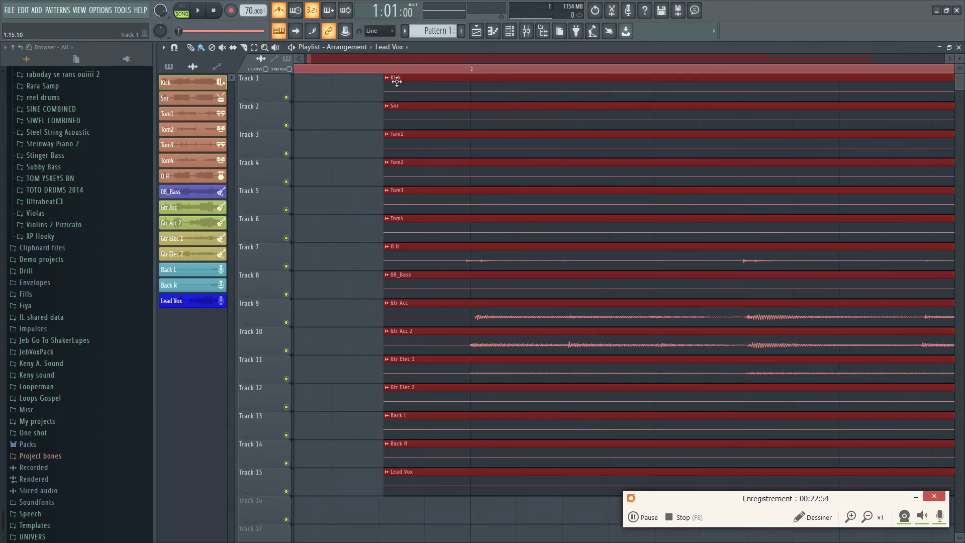
pyautogui.press('space')
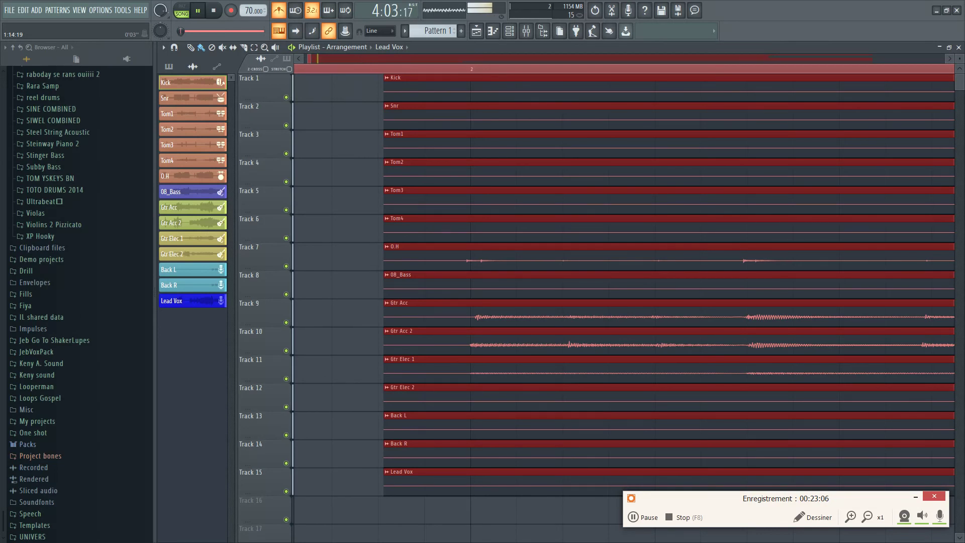
# - Fit the whole arrangement in the playlist view and deselect all the clips
pyautogui.scroll(-1, 361, 56)
pyautogui.scroll(-3, 361, 56)
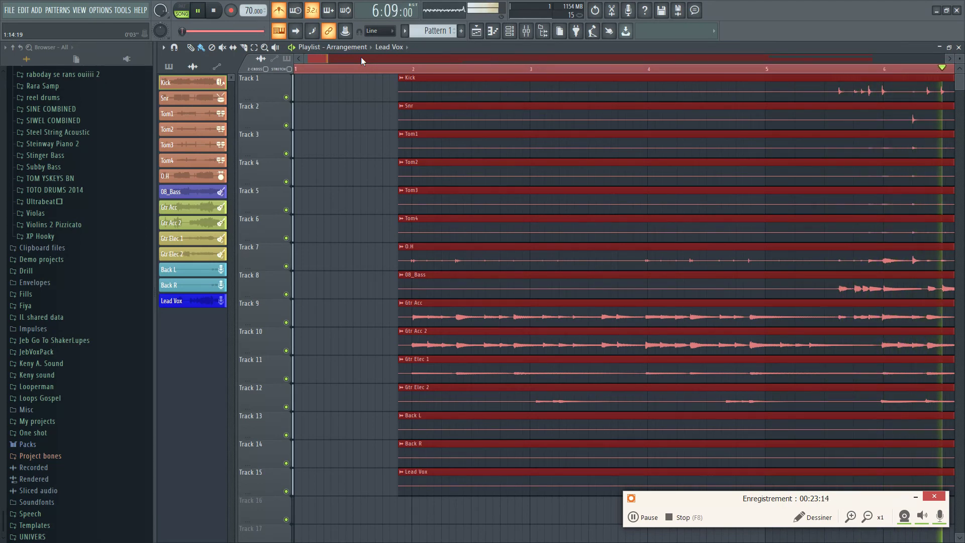
pyautogui.scroll(-5, 361, 56)
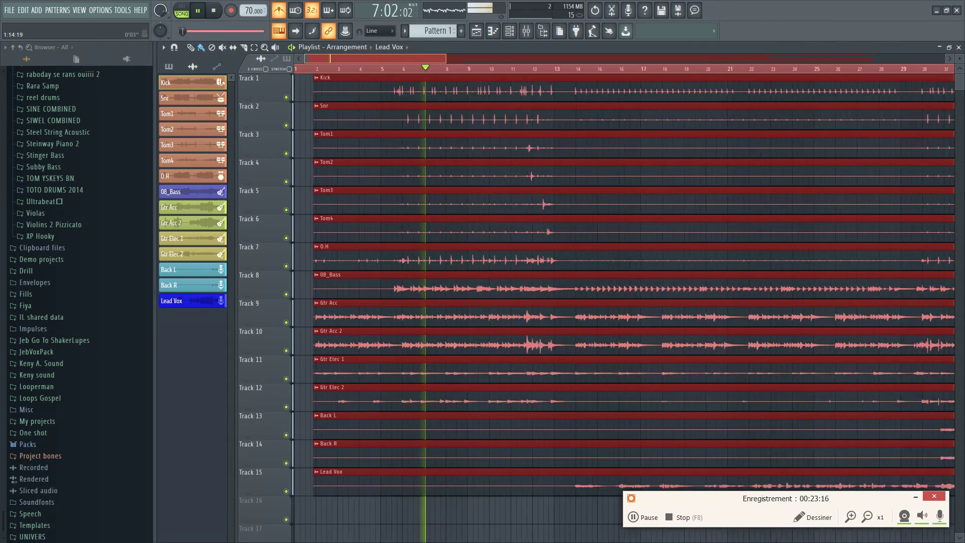
pyautogui.scroll(-8, 361, 56)
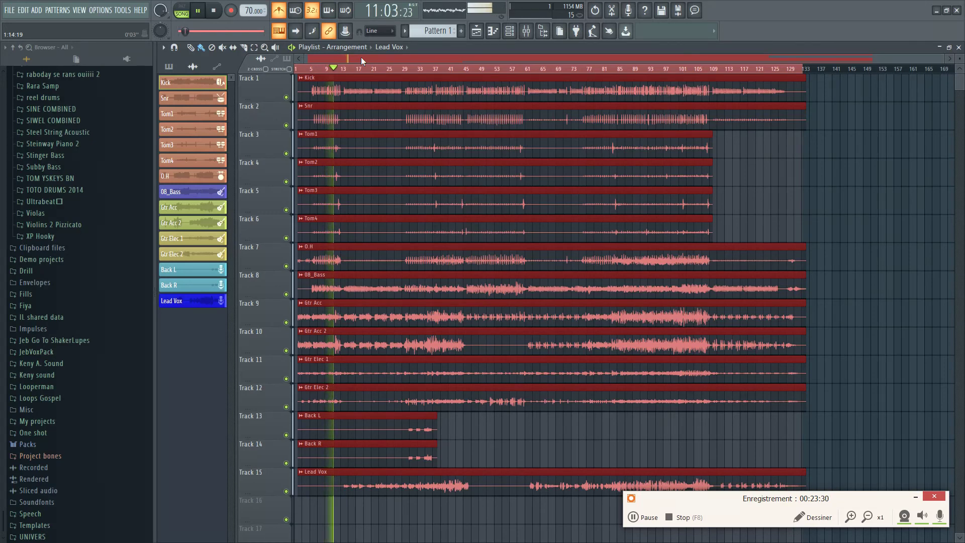
pyautogui.hotkey('ctrl', 'd')
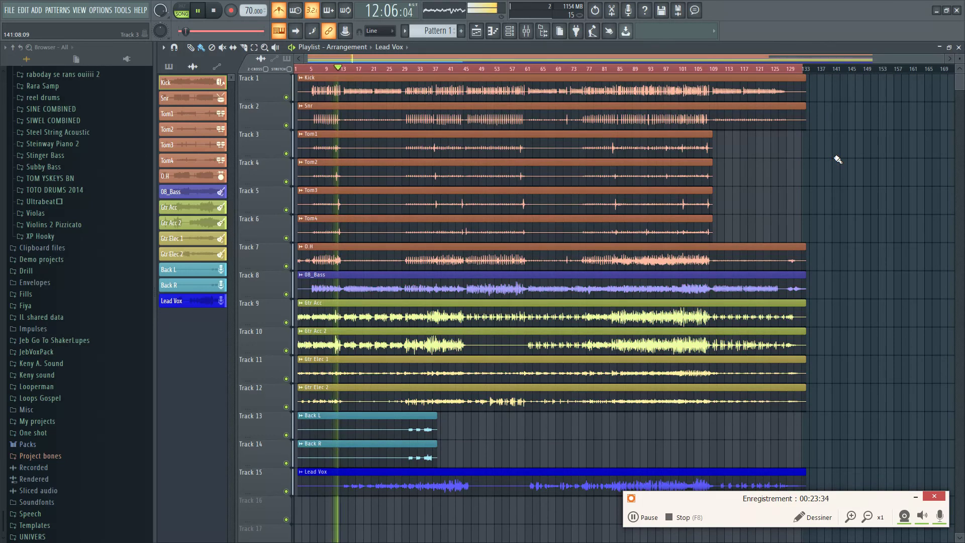
# - Examine the instrument and bus levels in the mixer during playback, and return to the playlist
pyautogui.click(527, 33)
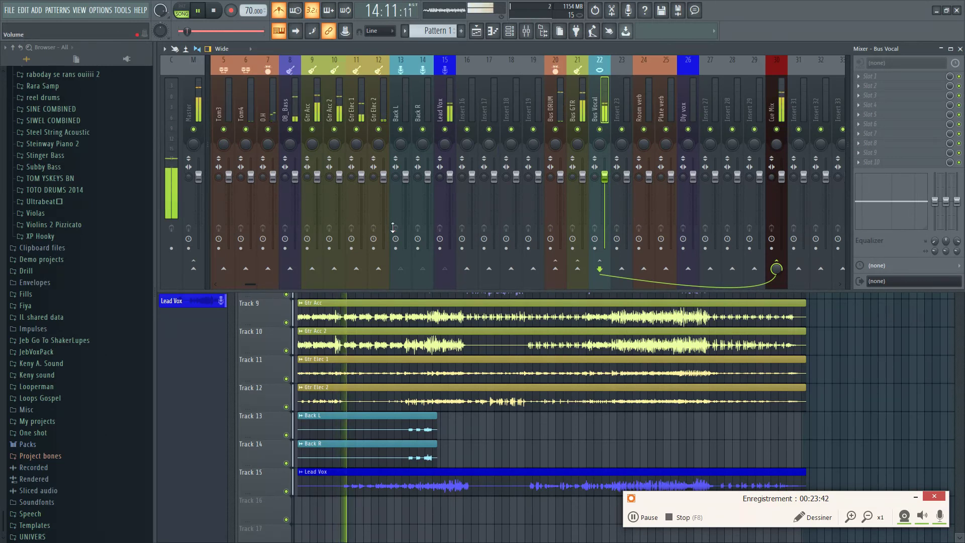
pyautogui.moveTo(248, 285)
pyautogui.mouseDown()
pyautogui.moveTo(208, 280)
pyautogui.moveTo(264, 276)
pyautogui.mouseUp()
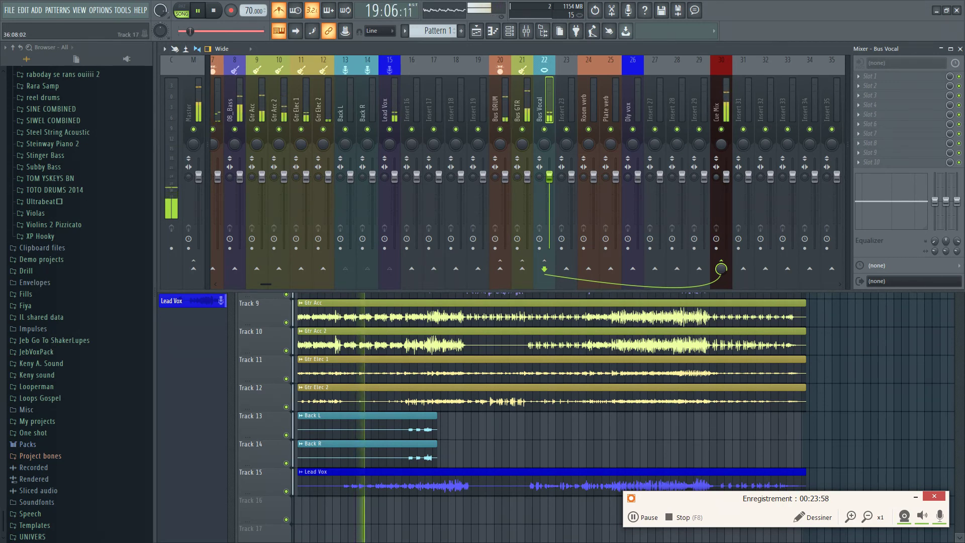
pyautogui.moveTo(245, 540)
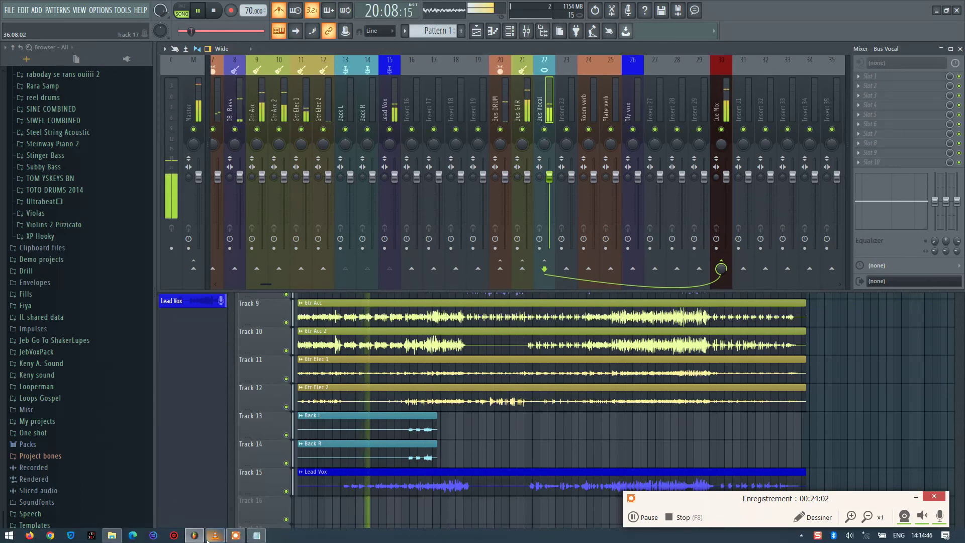
pyautogui.moveTo(215, 535)
pyautogui.moveTo(216, 512)
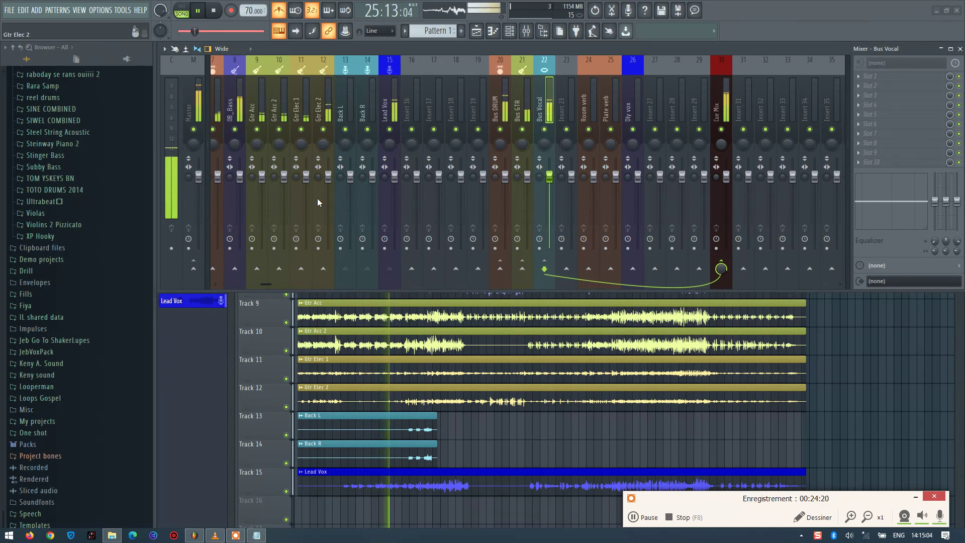
pyautogui.click(478, 33)
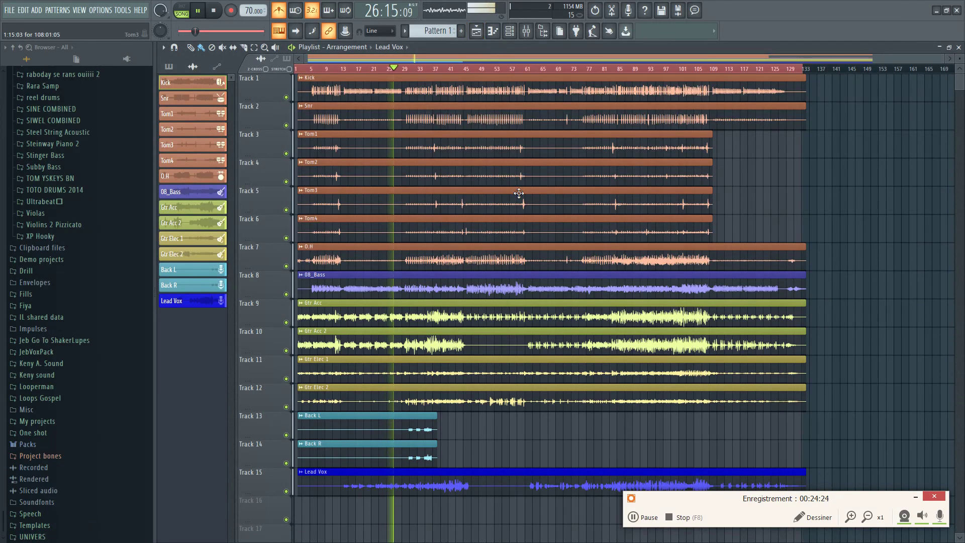
# - Solo the Kick track during playback, and add the Snr, O.H and Tom1 to Tom4 tracks by unmuting them
pyautogui.keyDown('ctrl'); pyautogui.click(286, 97); pyautogui.keyUp('ctrl')
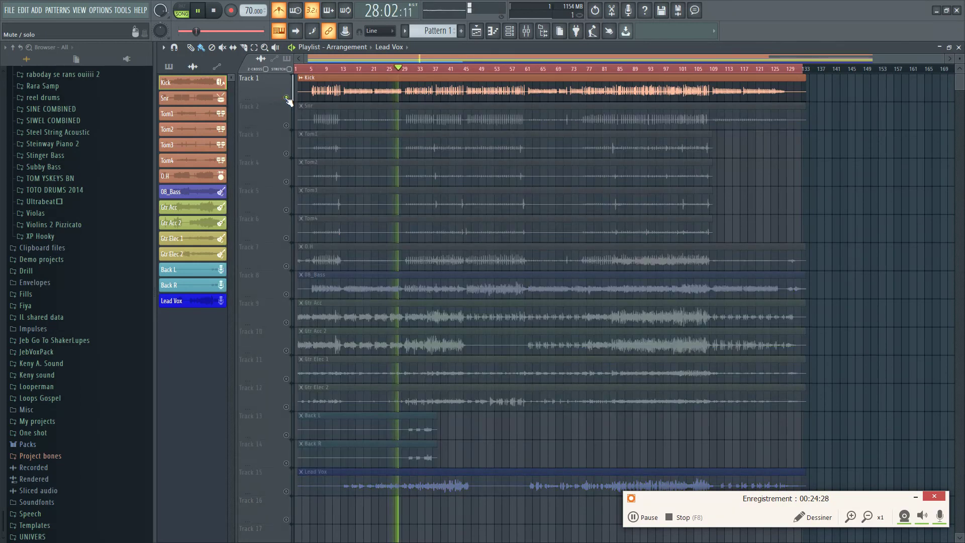
pyautogui.click(286, 126)
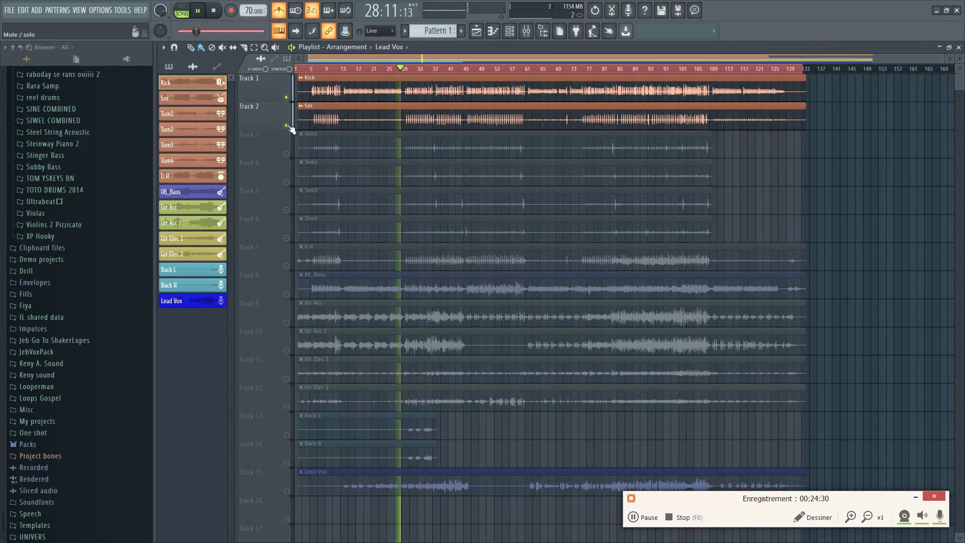
pyautogui.click(286, 266)
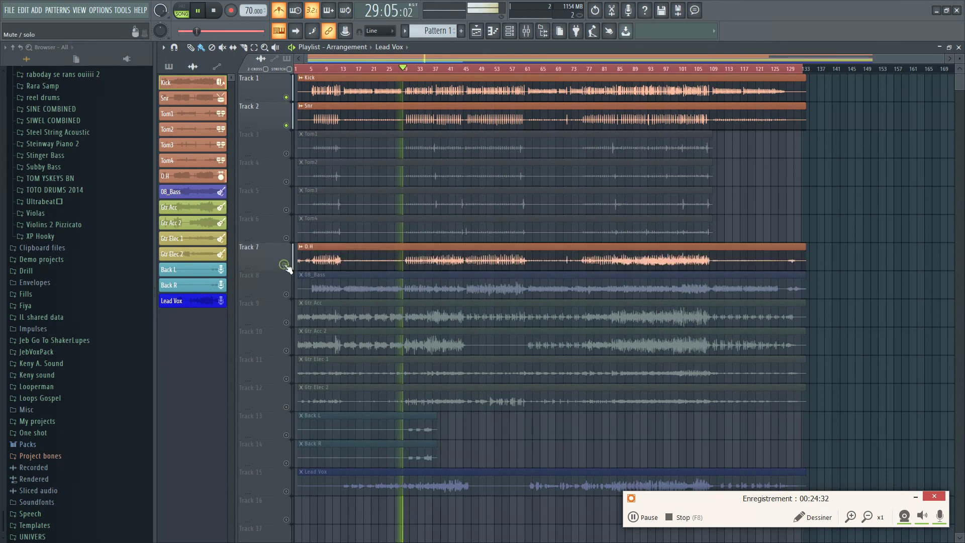
pyautogui.click(286, 154)
pyautogui.click(286, 182)
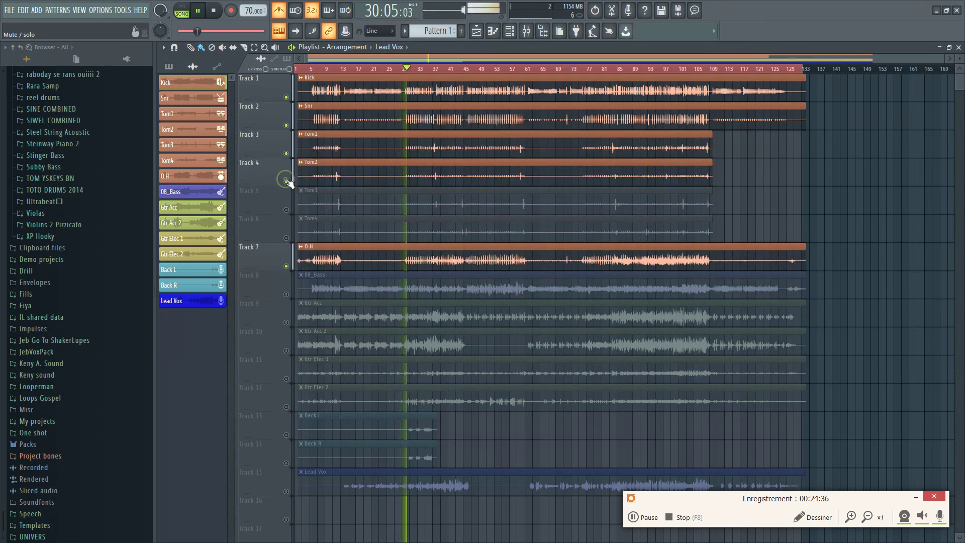
pyautogui.click(286, 210)
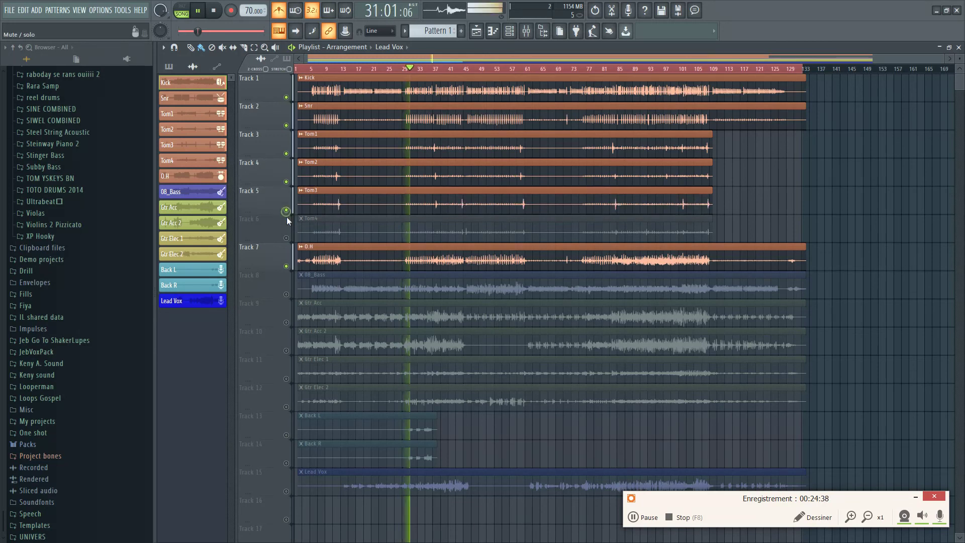
pyautogui.click(286, 238)
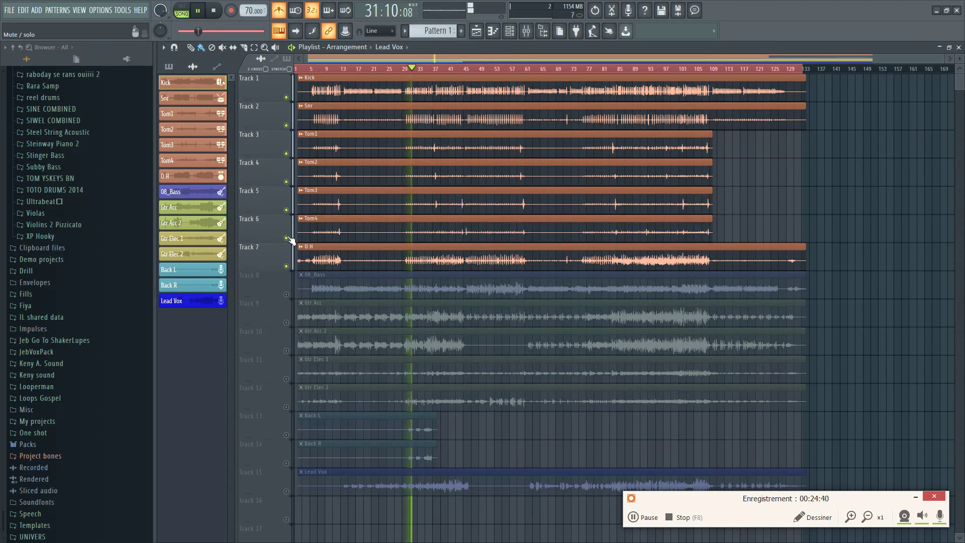
# - Unmute the bass, both acoustic guitar, both electric guitar and Lead Vox tracks one at a time while the arrangement plays
pyautogui.click(286, 294)
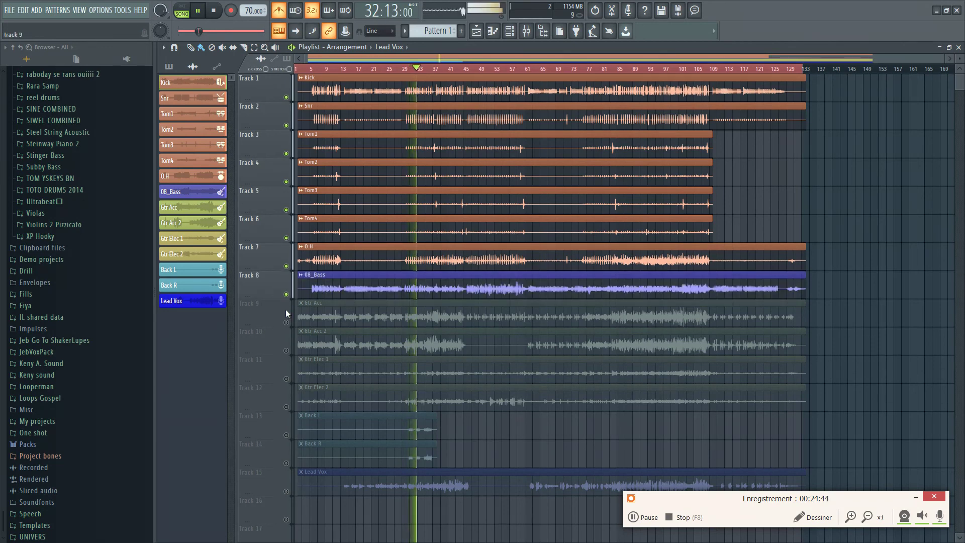
pyautogui.click(286, 323)
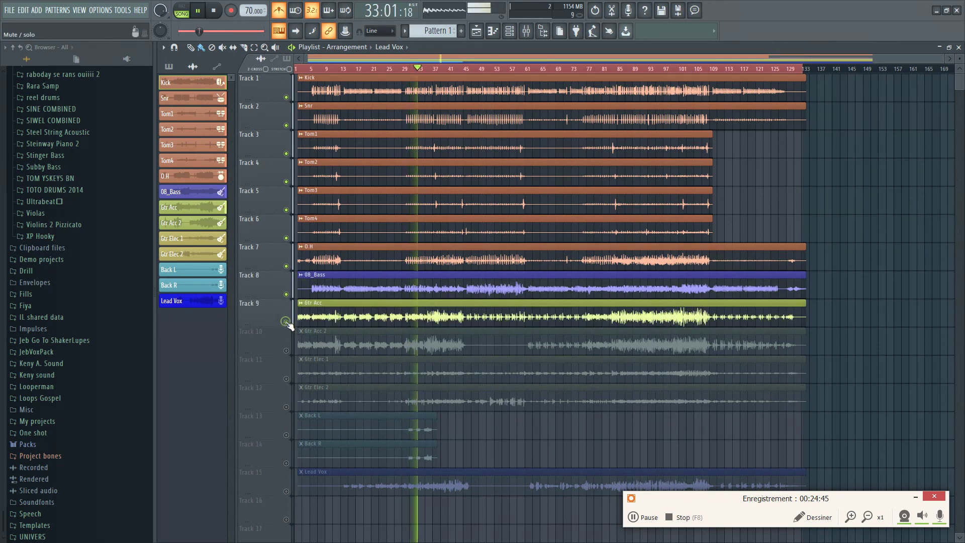
pyautogui.click(286, 351)
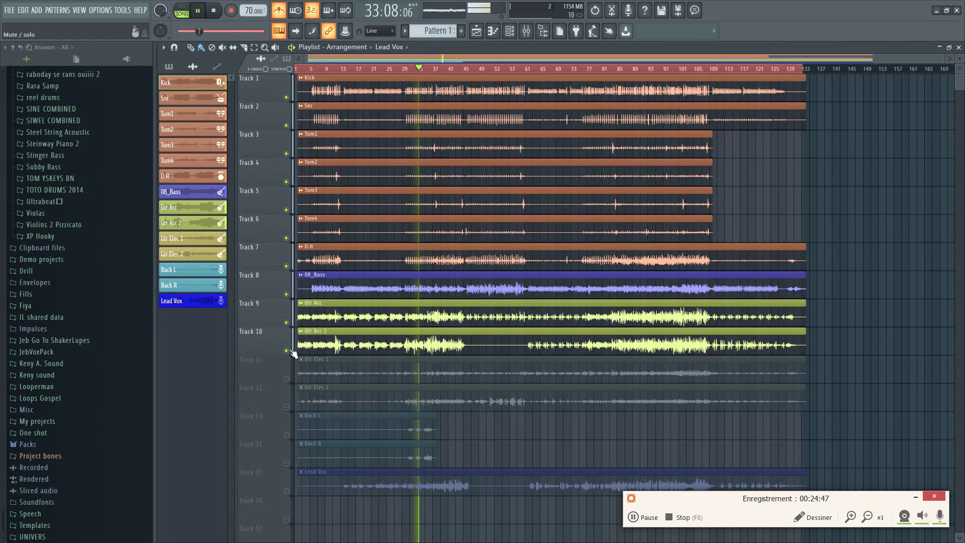
pyautogui.click(287, 408)
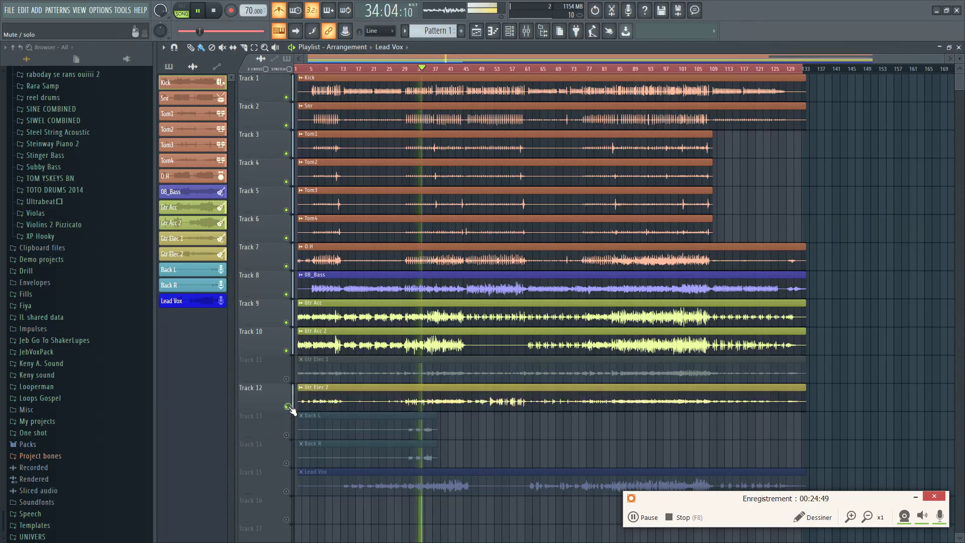
pyautogui.click(287, 379)
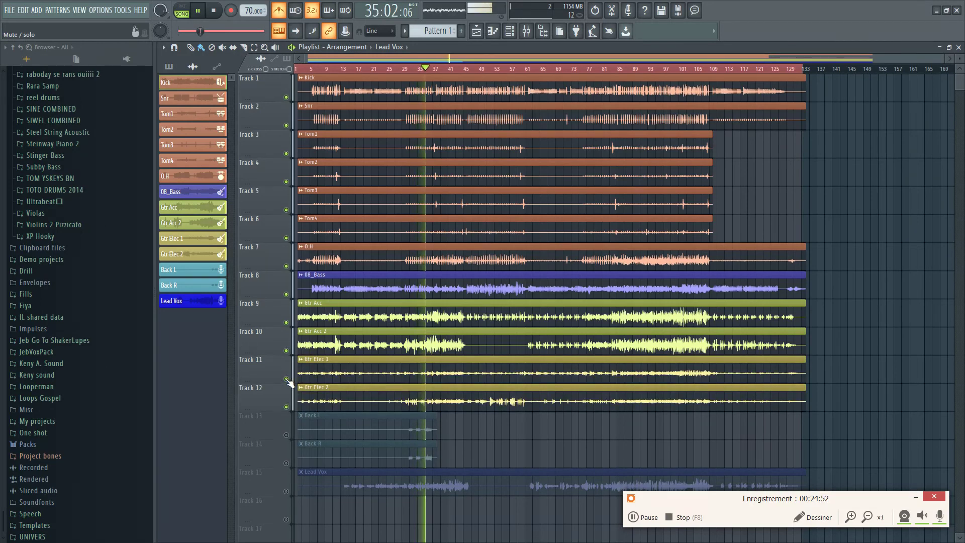
pyautogui.click(286, 492)
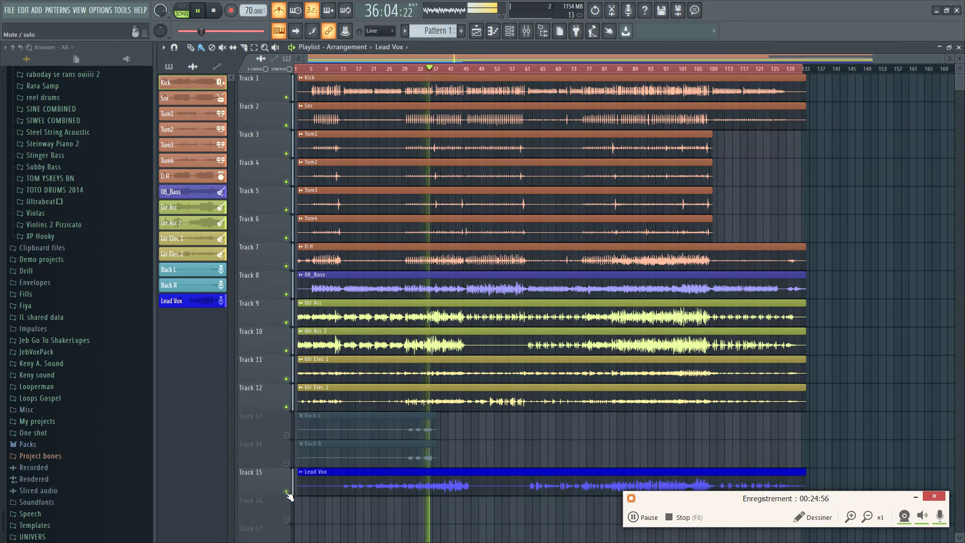
# - Toggle solo on the Lead Vox track until every playlist track is audible, and turn off the metronome
pyautogui.rightClick(287, 492)
pyautogui.rightClick(287, 492)
pyautogui.rightClick(287, 492)
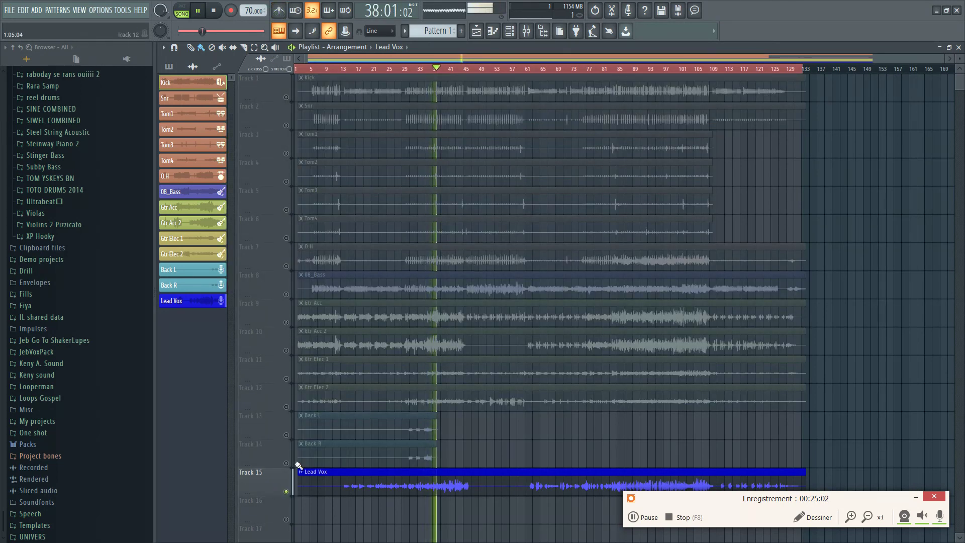
pyautogui.rightClick(287, 491)
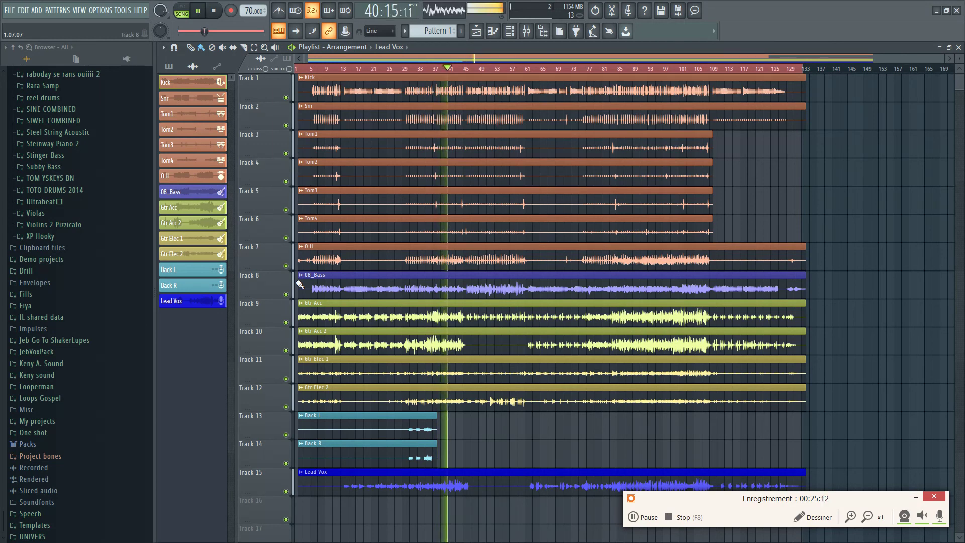
# - Bring up the mixer while the full arrangement plays
pyautogui.click(526, 31)
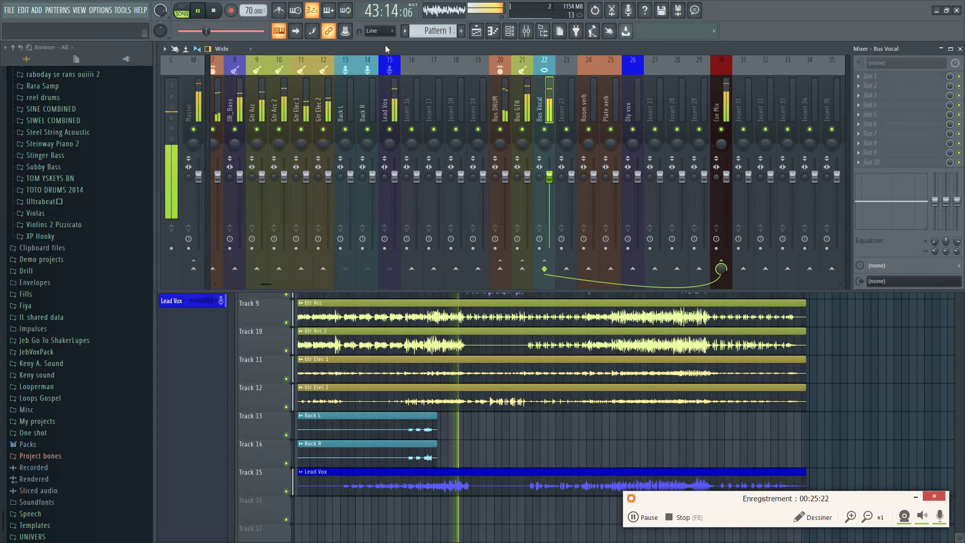
# - Stop playback and lower the faders of all mixer tracks from Kick through Lead Vox together by the same amount
pyautogui.press('space')
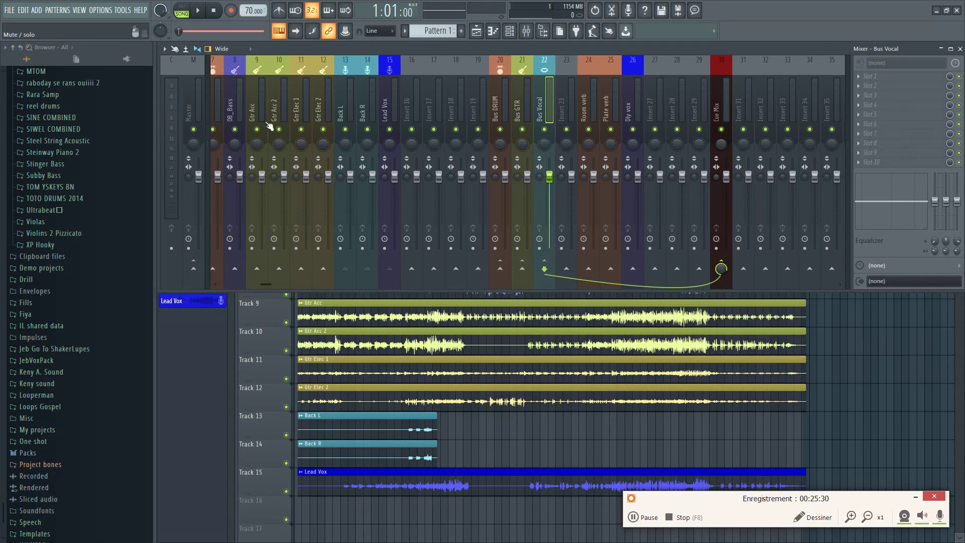
pyautogui.moveTo(267, 288); pyautogui.dragTo(212, 287)
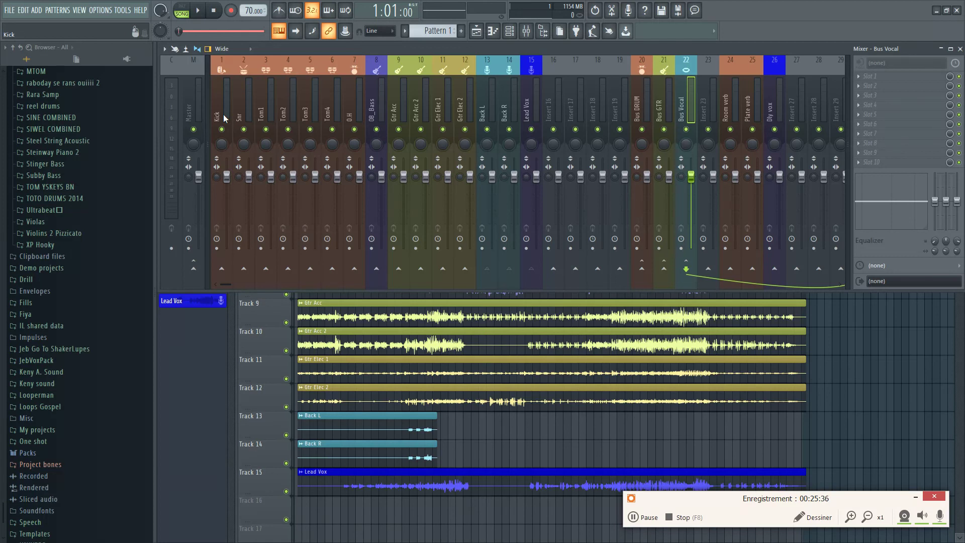
pyautogui.moveTo(225, 119); pyautogui.dragTo(529, 125)
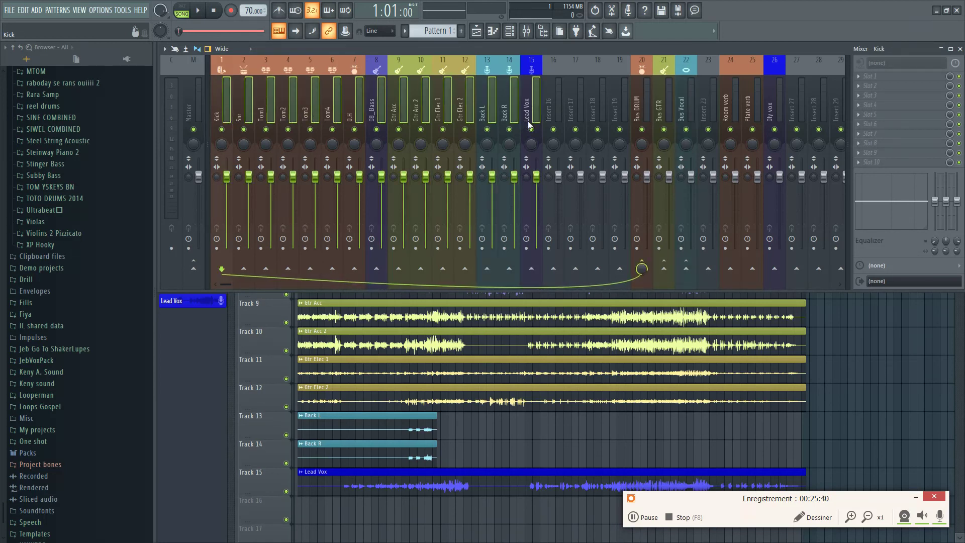
pyautogui.moveTo(536, 178); pyautogui.dragTo(536, 197)
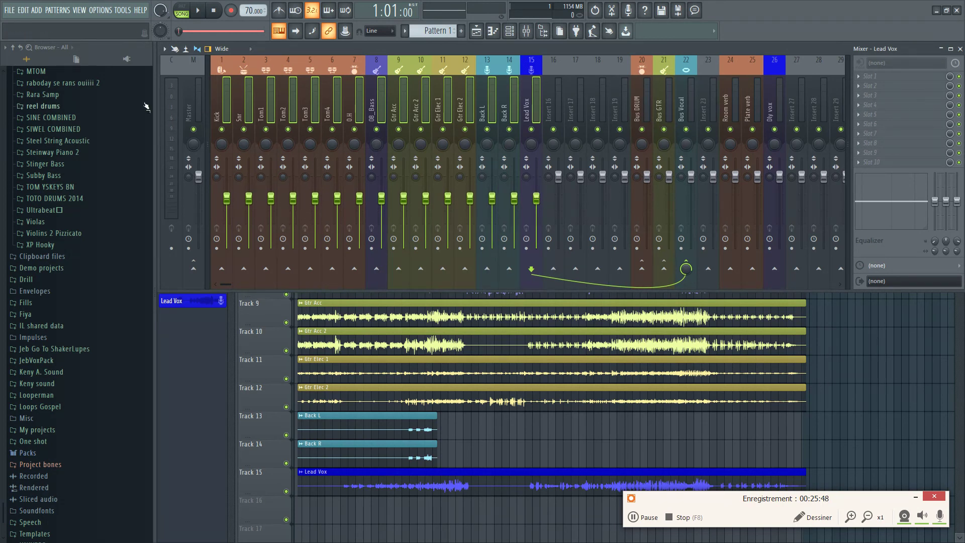
# - Play the opening of the arrangement briefly to check the levels, and close the mixer with only the Master track selected
pyautogui.press('space')
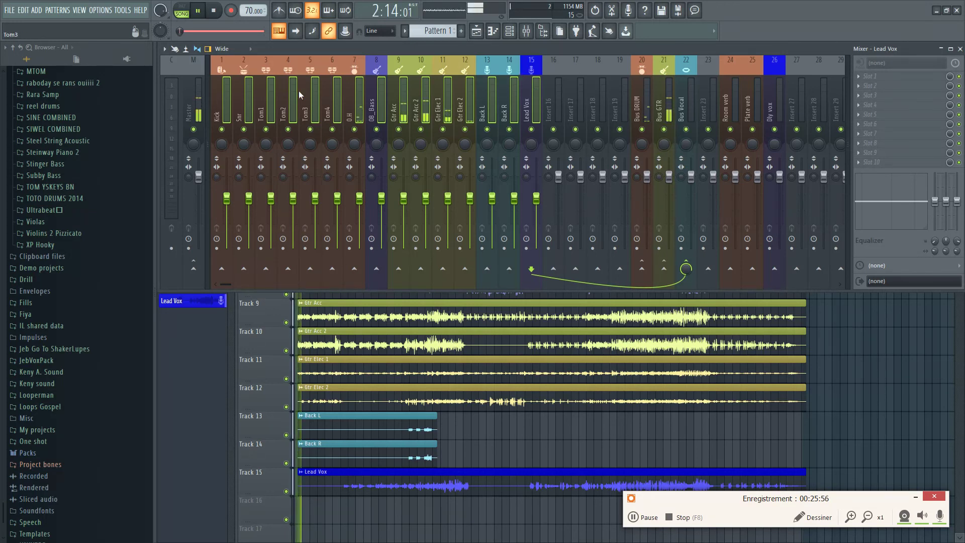
pyautogui.press('space')
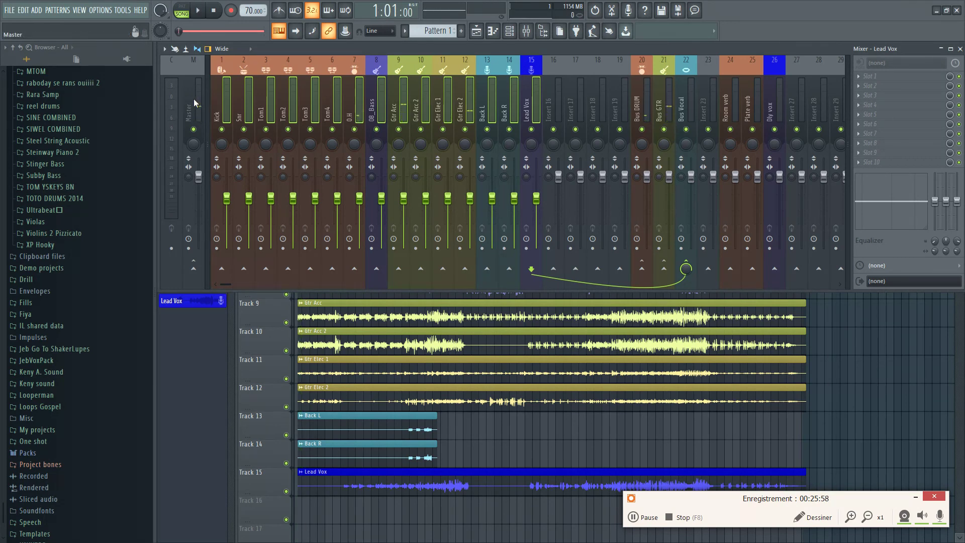
pyautogui.click(194, 99)
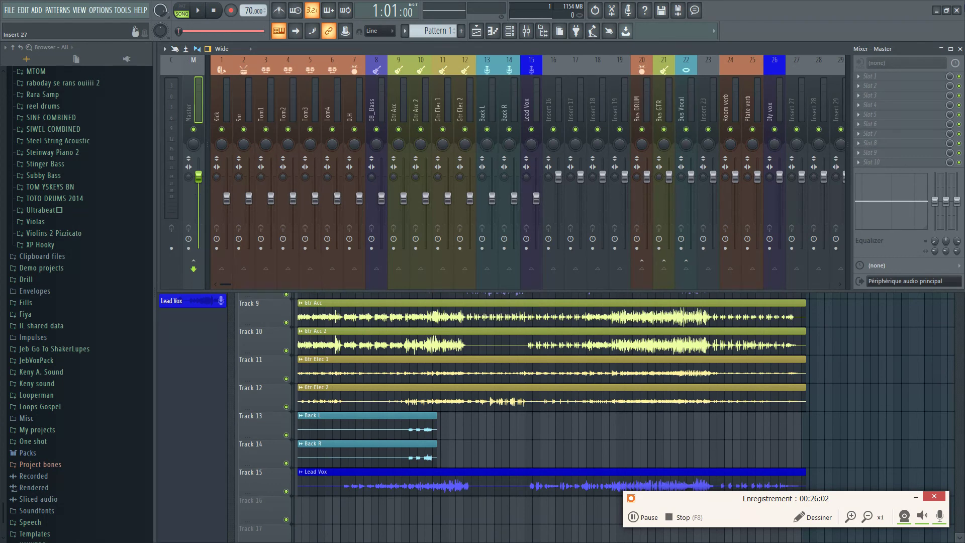
pyautogui.click(960, 49)
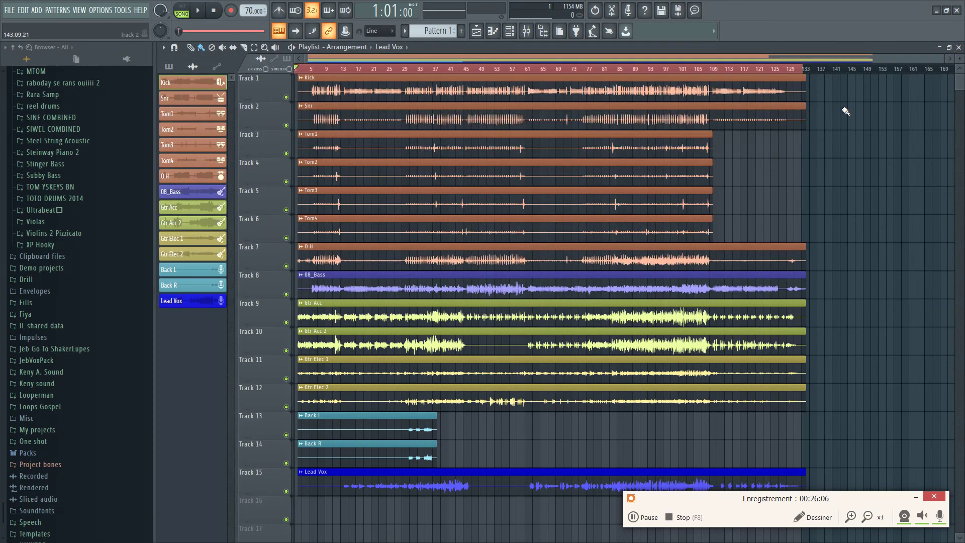